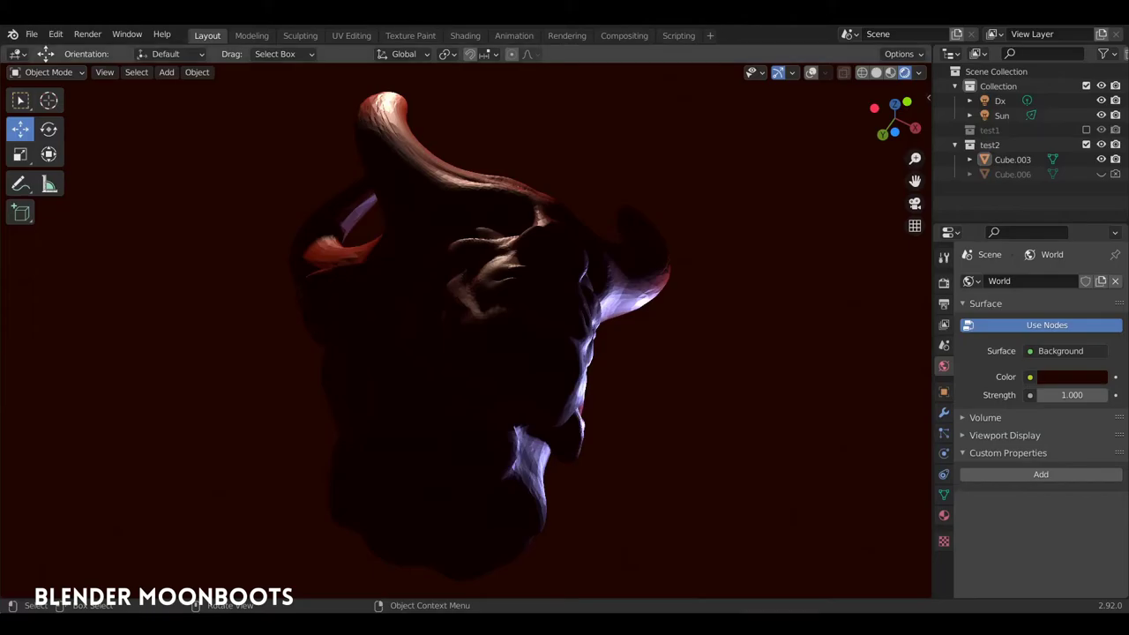
# - Orbit the finished horned head model to view it from several angles
pyautogui.moveTo(661, 385)
pyautogui.mouseDown(button='middle')
pyautogui.moveTo(545, 400)
pyautogui.moveTo(446, 487)
pyautogui.moveTo(443, 471)
pyautogui.moveTo(521, 436)
pyautogui.moveTo(827, 431)
pyautogui.mouseUp(button='middle')
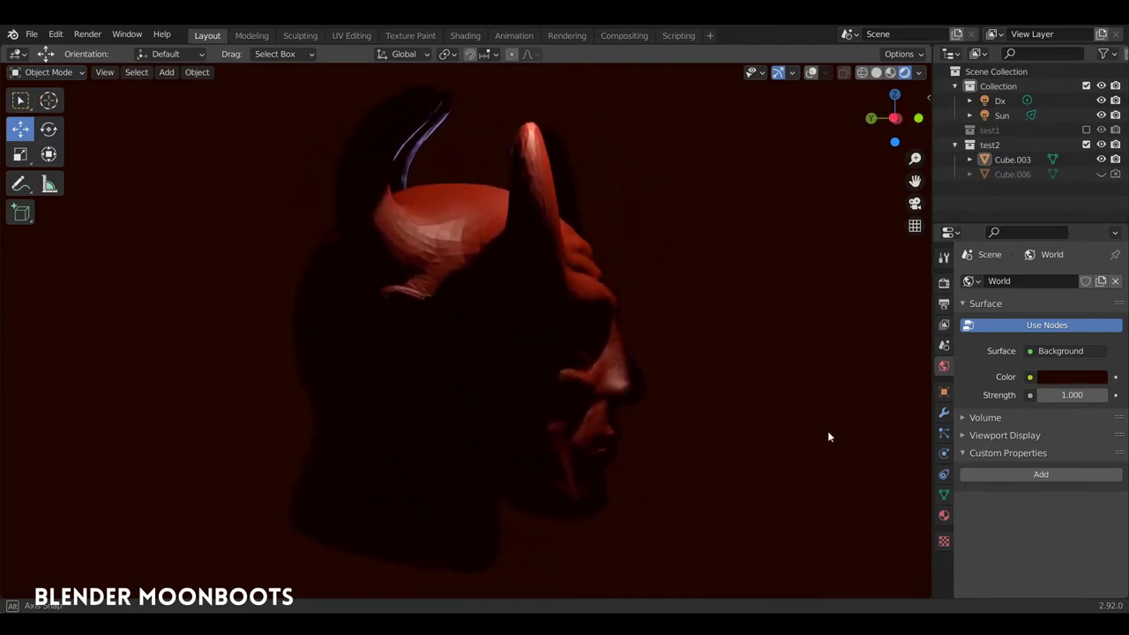
pyautogui.click(876, 73)
pyautogui.moveTo(711, 303)
pyautogui.mouseDown(button='middle')
pyautogui.moveTo(391, 310)
pyautogui.moveTo(552, 368)
pyautogui.moveTo(637, 374)
pyautogui.mouseUp(button='middle')
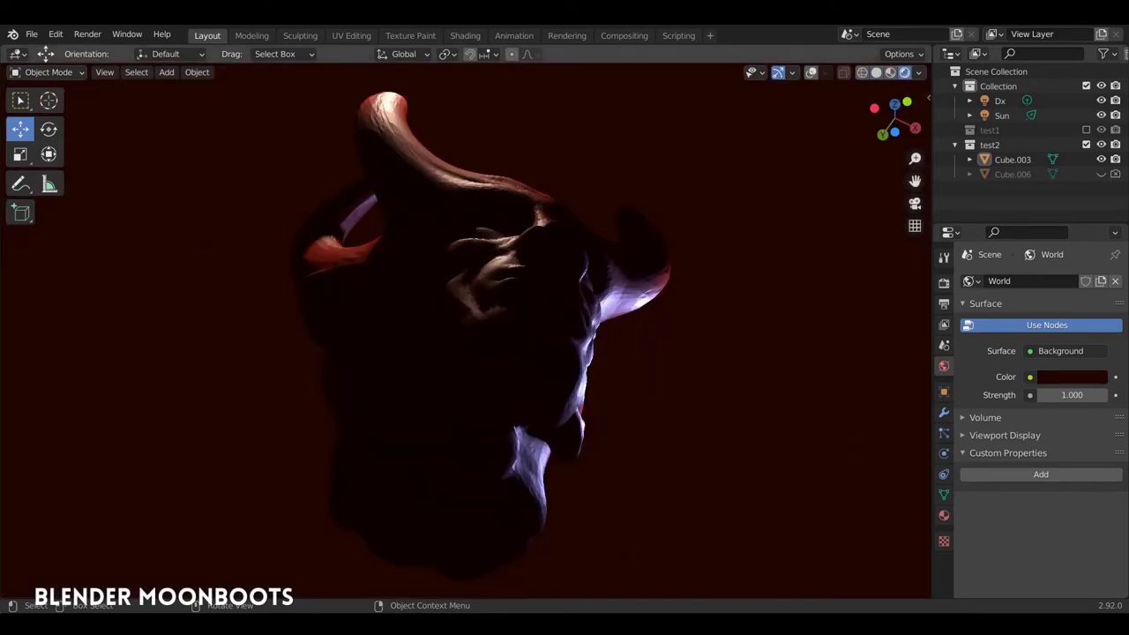
pyautogui.moveTo(666, 389)
pyautogui.mouseDown(button='middle')
pyautogui.moveTo(597, 384)
pyautogui.moveTo(559, 399)
pyautogui.moveTo(478, 458)
pyautogui.mouseUp(button='middle')
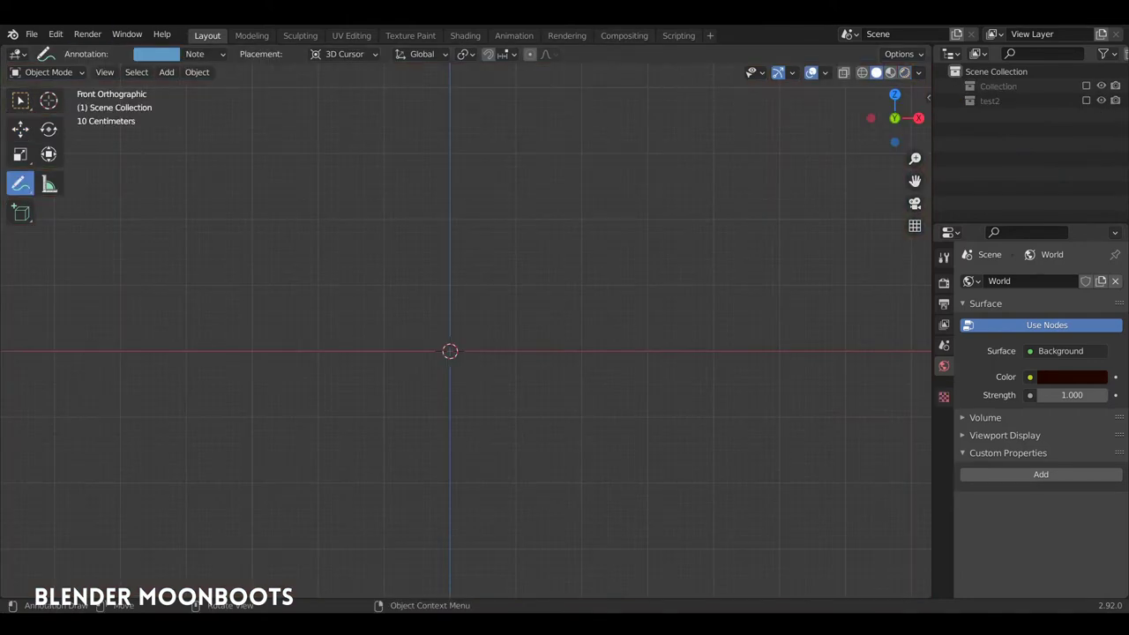
# - Sketch blue annotation guides of a bald head from the front and in side profile
pyautogui.moveTo(408, 182)
pyautogui.mouseDown()
pyautogui.moveTo(350, 391)
pyautogui.moveTo(524, 494)
pyautogui.moveTo(550, 194)
pyautogui.moveTo(396, 201)
pyautogui.moveTo(385, 211)
pyautogui.mouseUp()
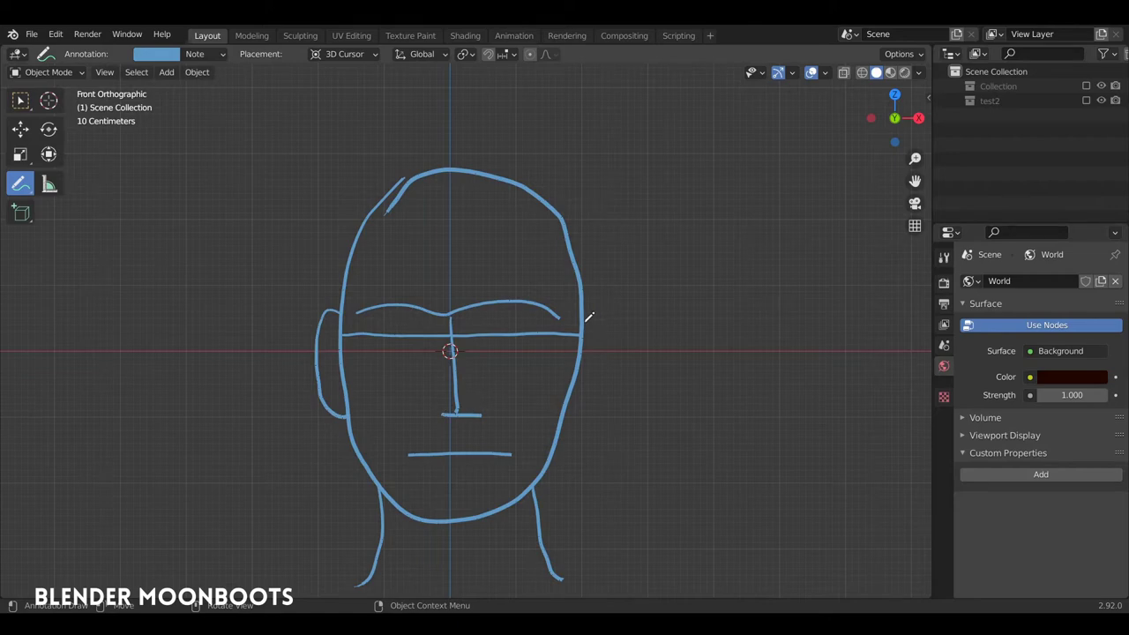
pyautogui.keyDown('ctrl'); pyautogui.hscroll(5, 574, 412); pyautogui.keyUp('ctrl')
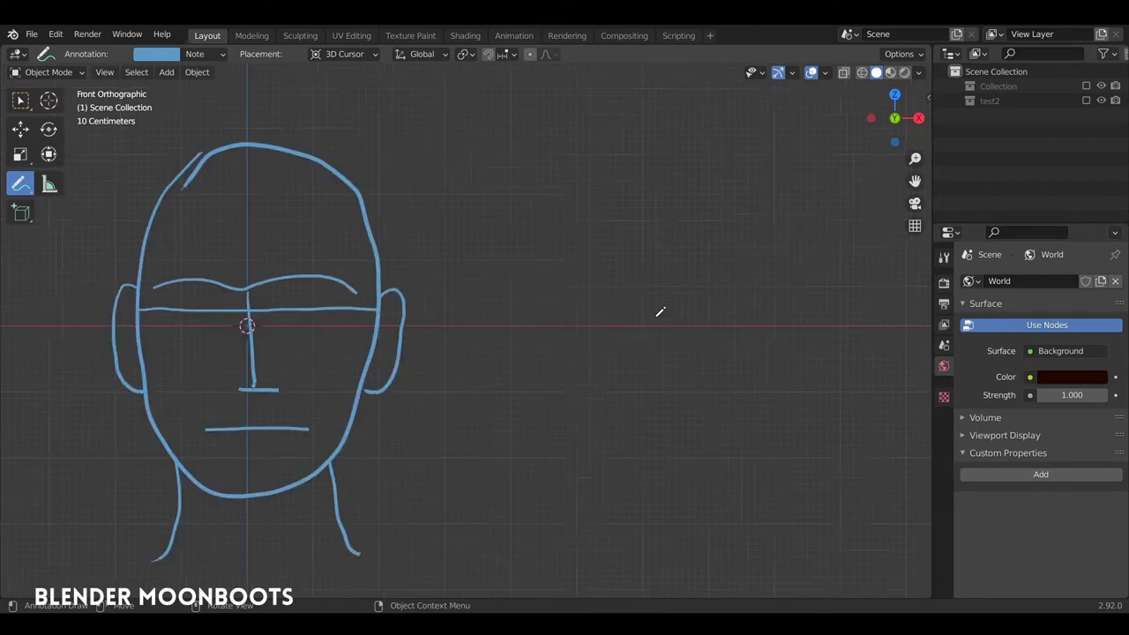
pyautogui.keyDown('shift'); pyautogui.scroll(-2, 658, 312); pyautogui.keyUp('shift')
pyautogui.moveTo(562, 143)
pyautogui.mouseDown()
pyautogui.moveTo(499, 291)
pyautogui.moveTo(518, 455)
pyautogui.moveTo(668, 400)
pyautogui.mouseUp()
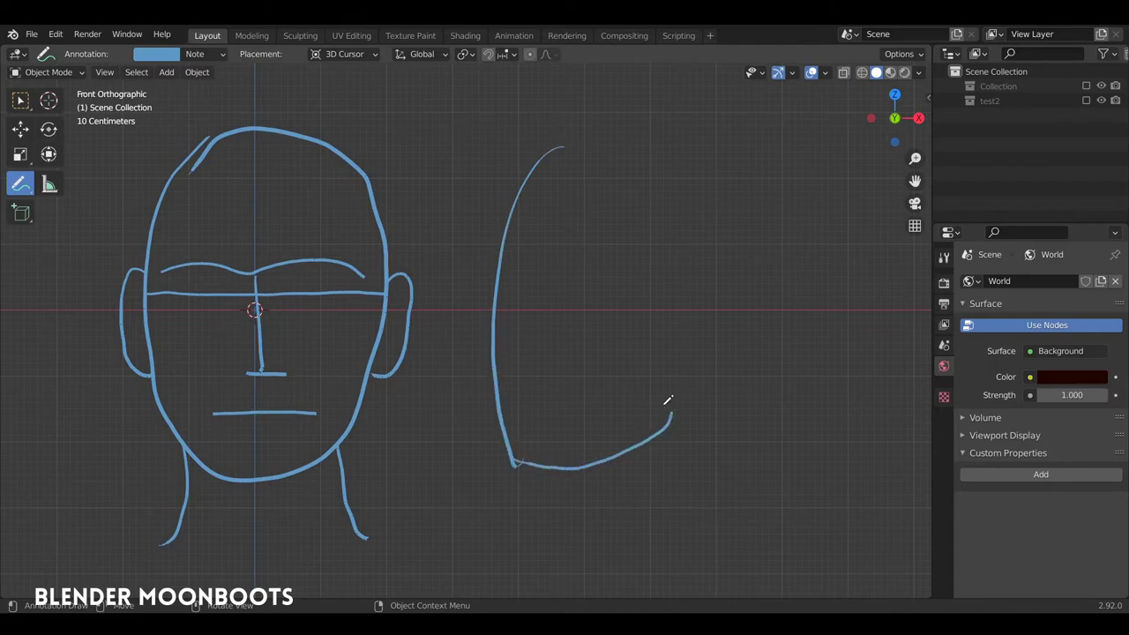
pyautogui.moveTo(595, 129)
pyautogui.mouseDown()
pyautogui.moveTo(786, 196)
pyautogui.moveTo(788, 327)
pyautogui.moveTo(721, 529)
pyautogui.mouseUp()
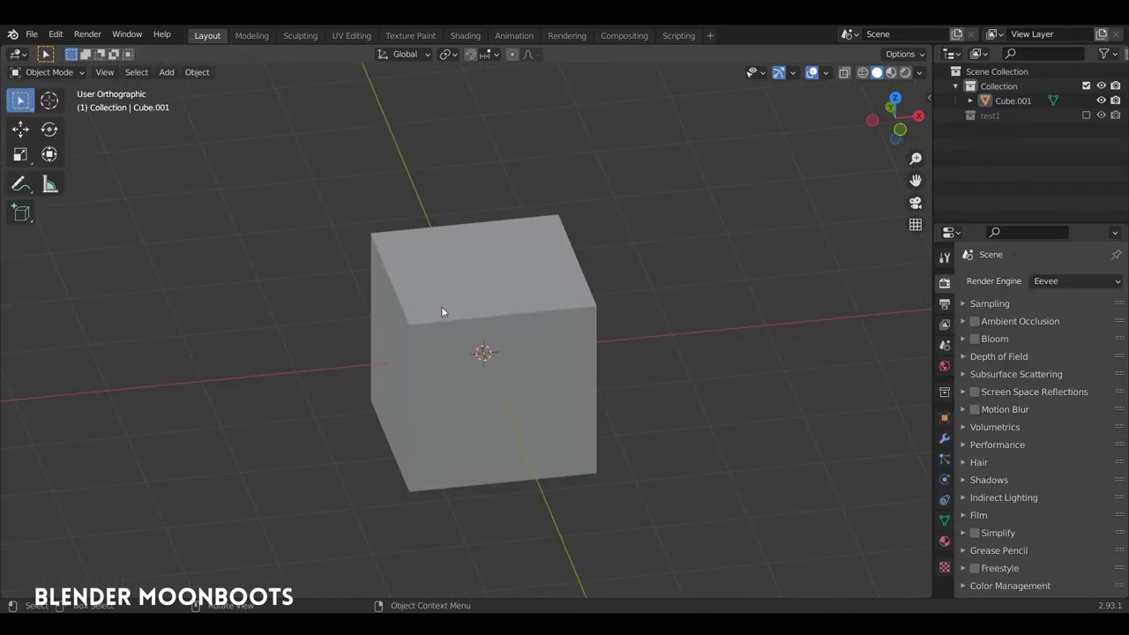
# - Select the cube and switch it into Sculpt Mode from the Ctrl+Tab mode menu
pyautogui.click(442, 304)
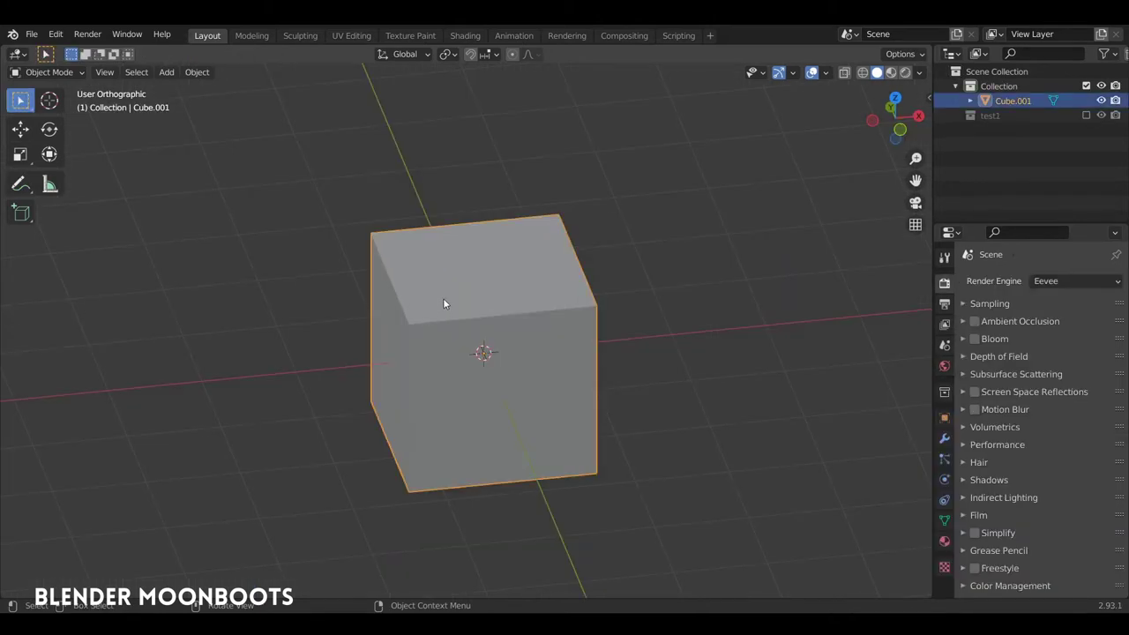
pyautogui.hotkey('ctrl', 'Tab')
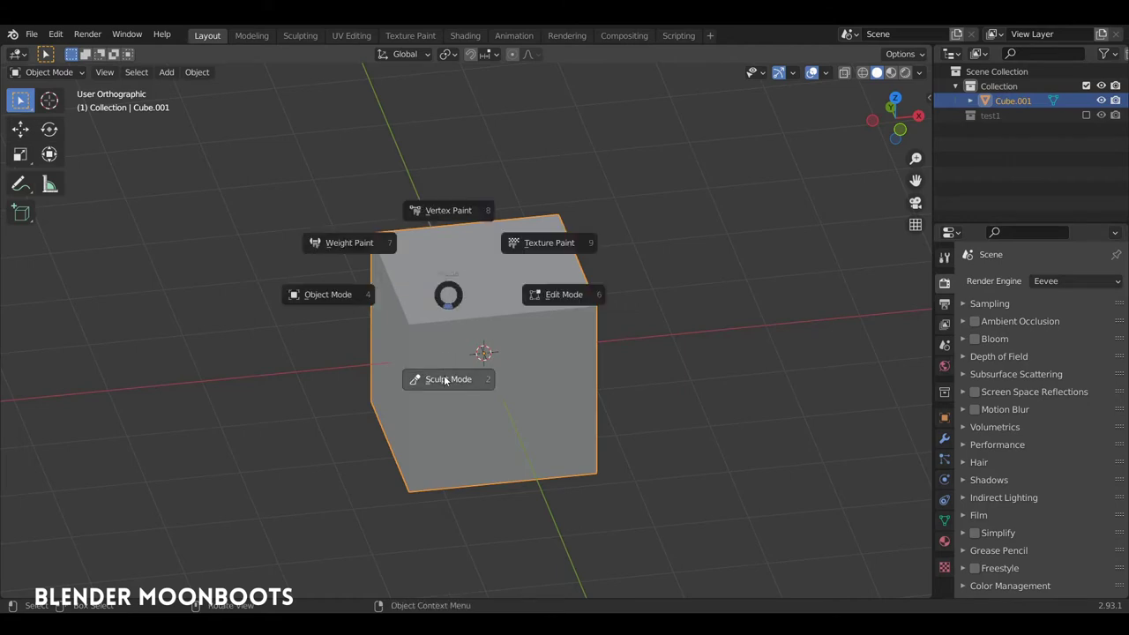
pyautogui.click(445, 379)
pyautogui.moveTo(461, 353); pyautogui.dragTo(472, 322, button='middle')
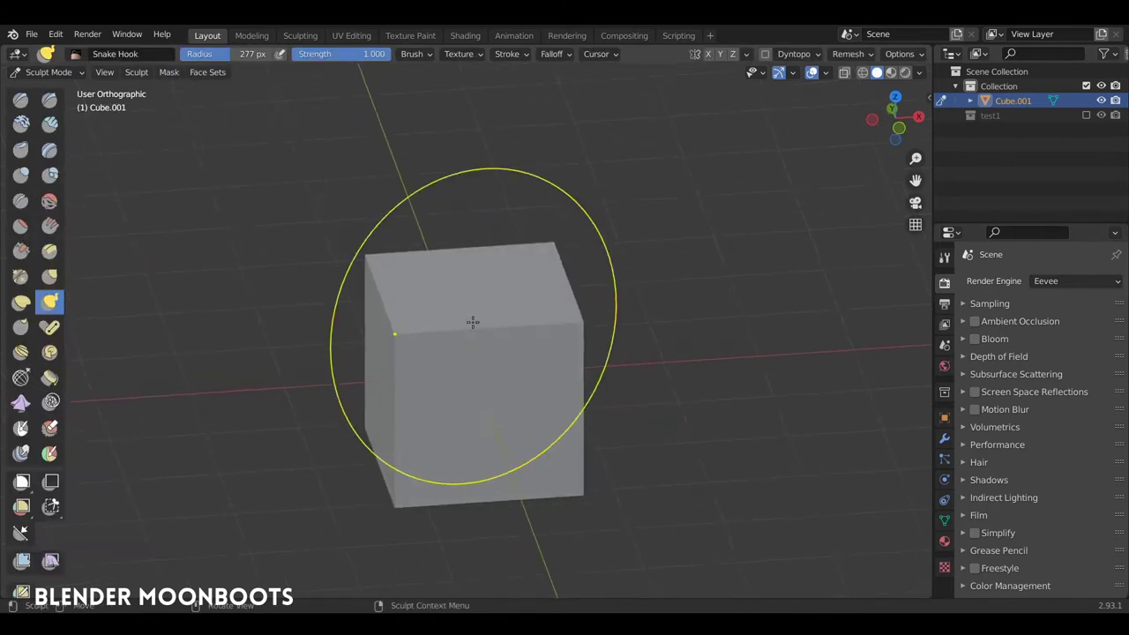
# - Choose the Draw brush with a 173 px radius and strength 1.000
pyautogui.click(24, 100)
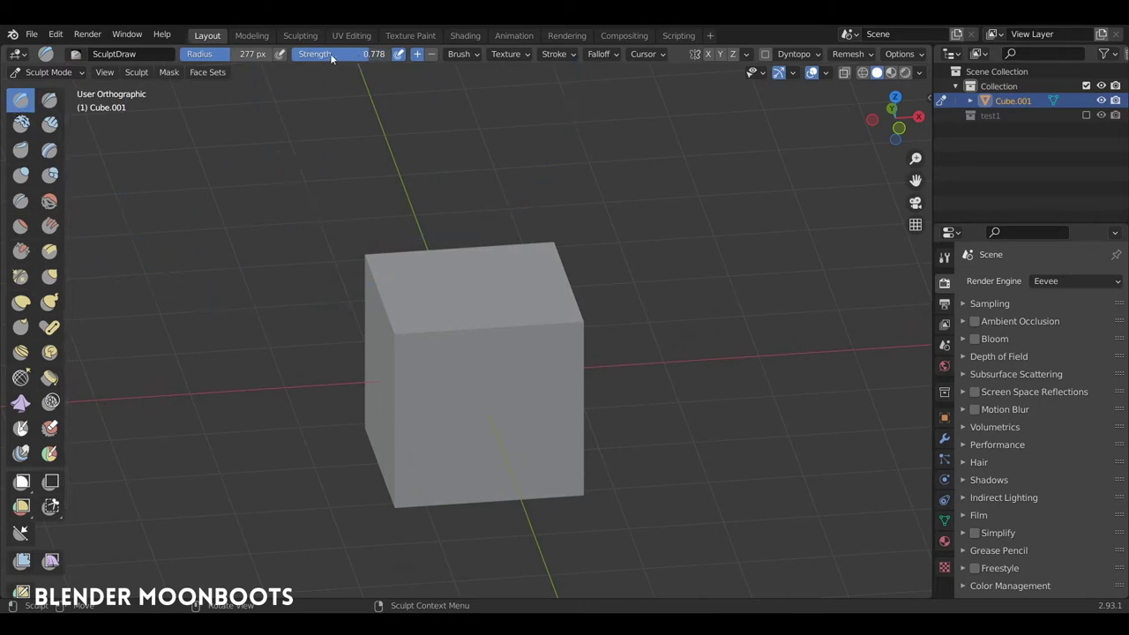
pyautogui.moveTo(332, 56); pyautogui.dragTo(344, 59)
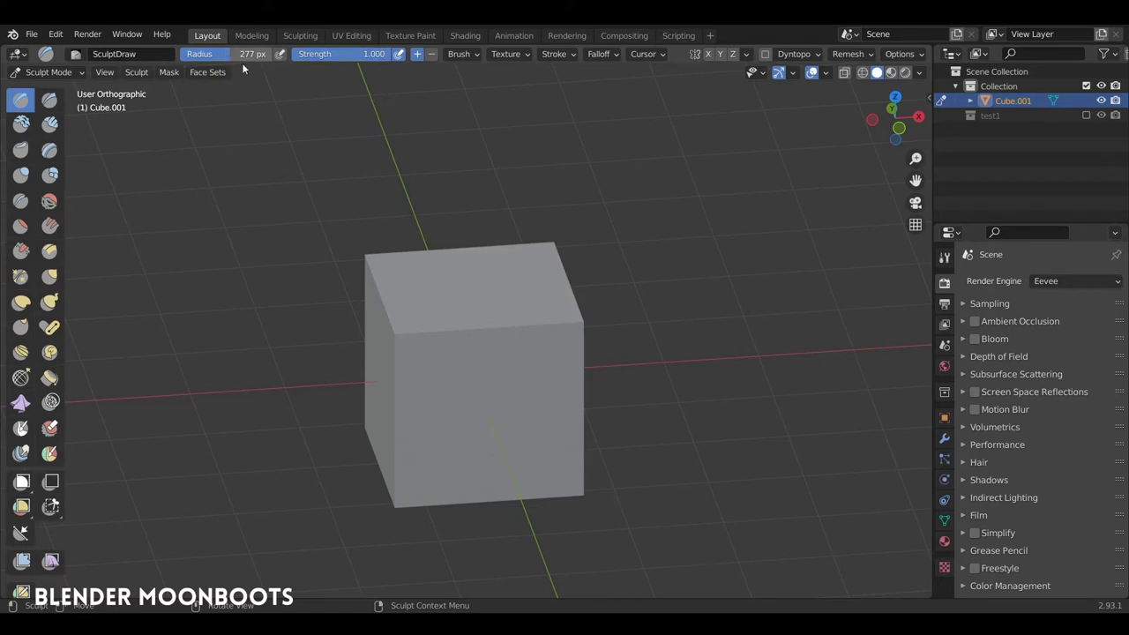
pyautogui.press('f')
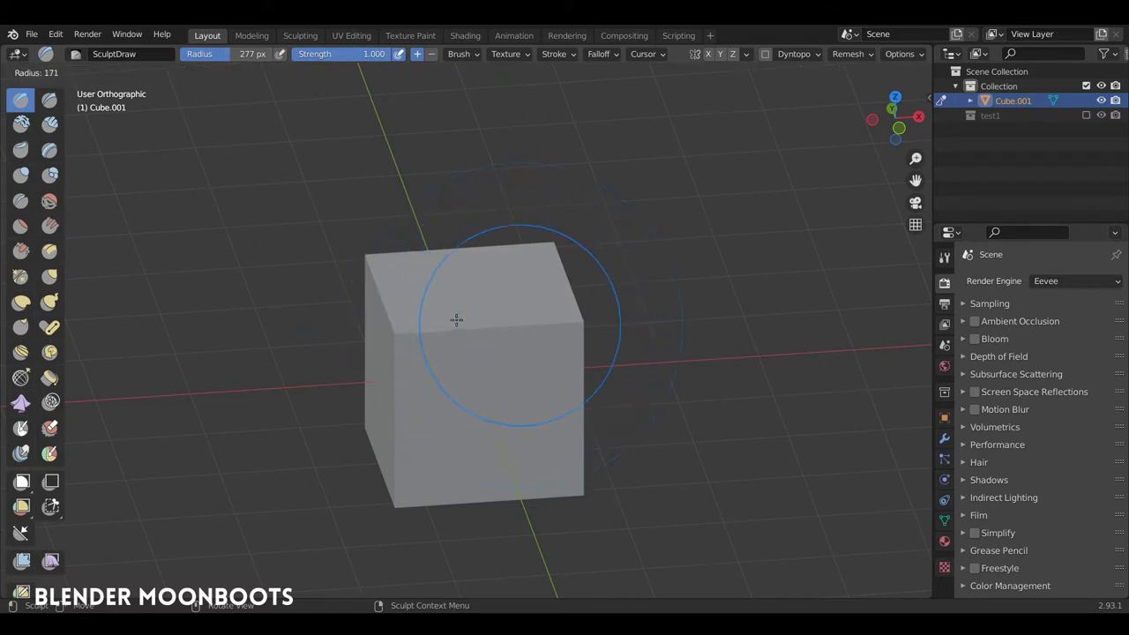
pyautogui.click(456, 307)
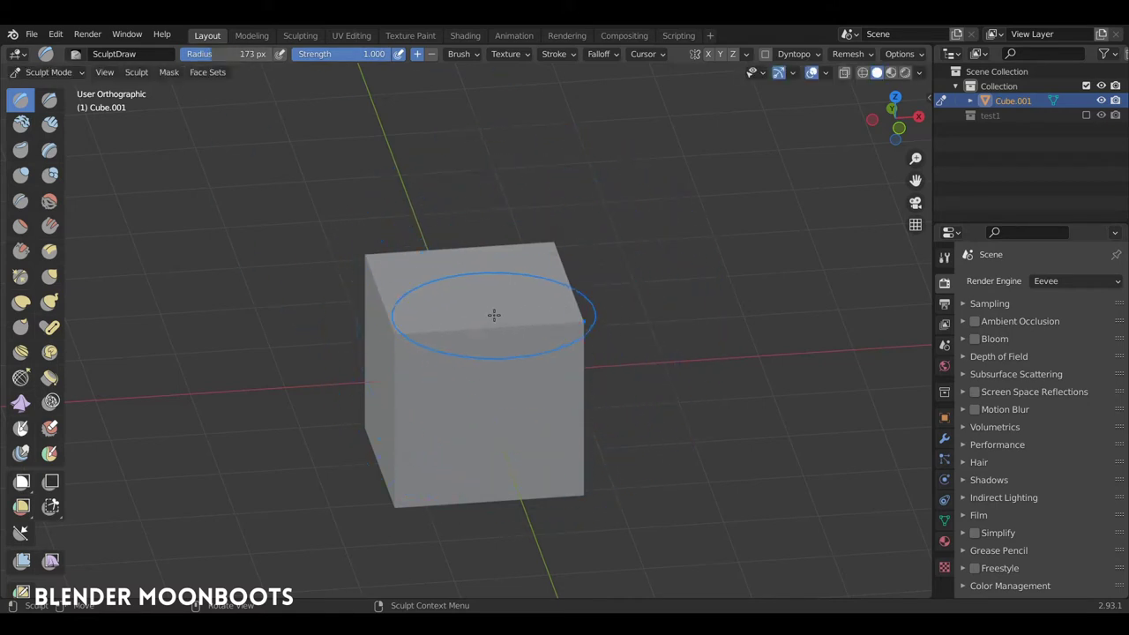
pyautogui.hotkey('shift', 'f')
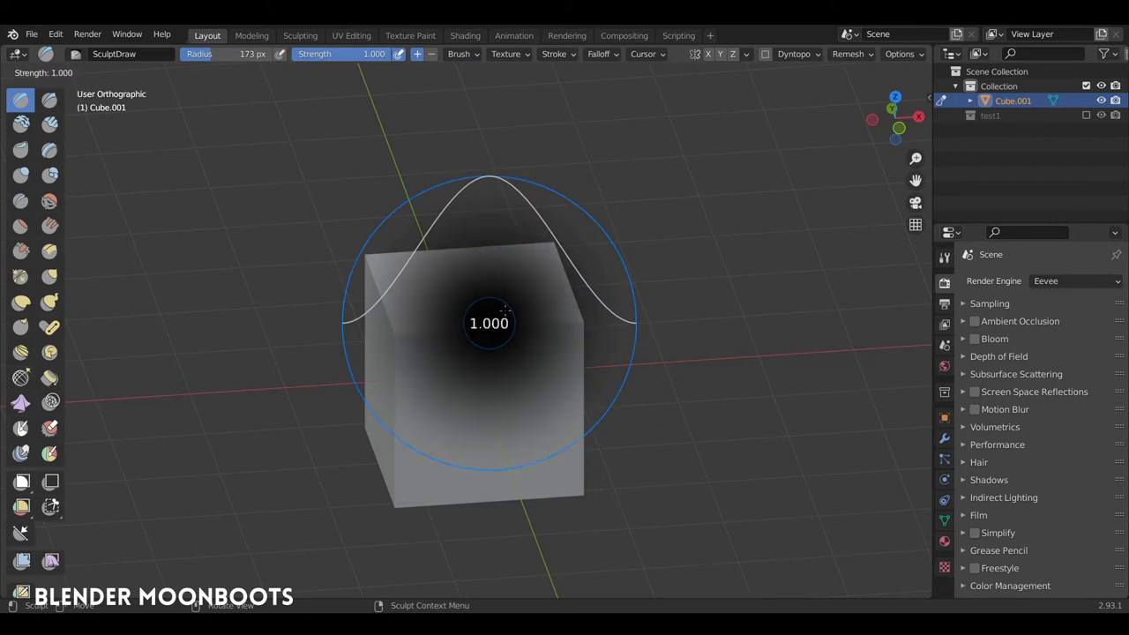
pyautogui.click(542, 305)
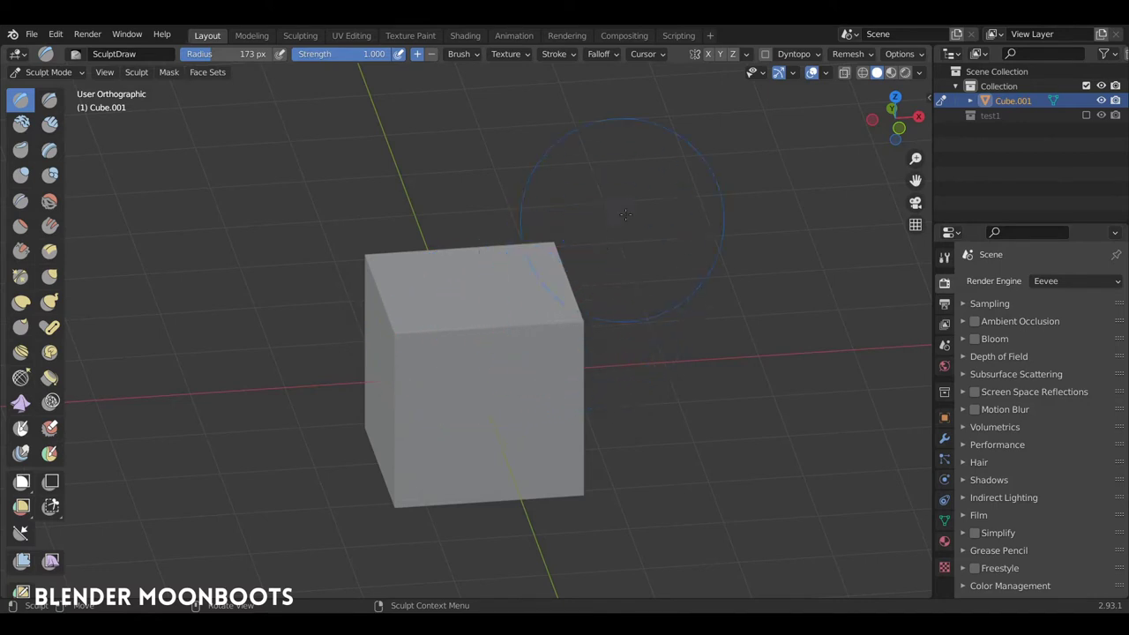
pyautogui.moveTo(640, 156); pyautogui.dragTo(769, 69, button='middle')
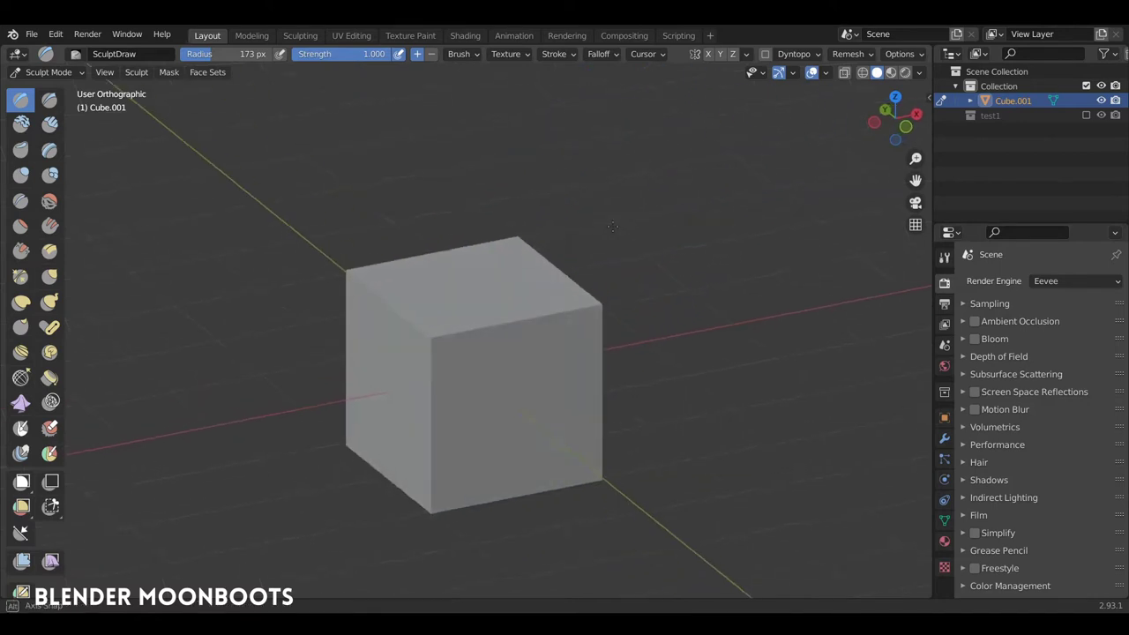
# - Enable dynamic topology, try a few test strokes, and undo them
pyautogui.click(764, 55)
pyautogui.click(717, 99)
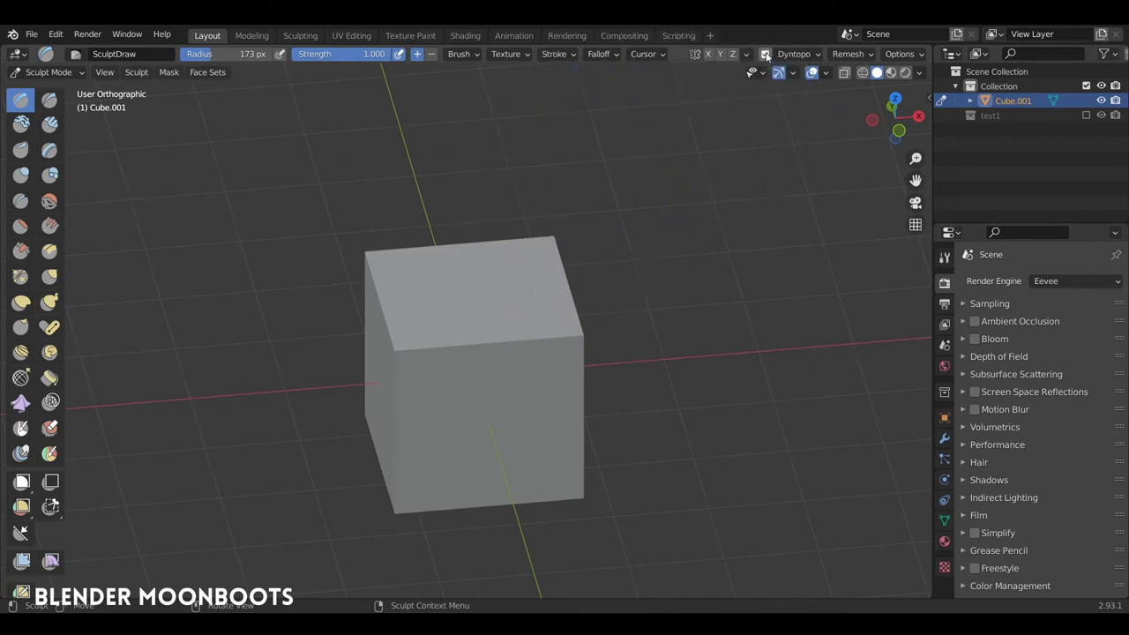
pyautogui.moveTo(554, 327); pyautogui.dragTo(565, 291)
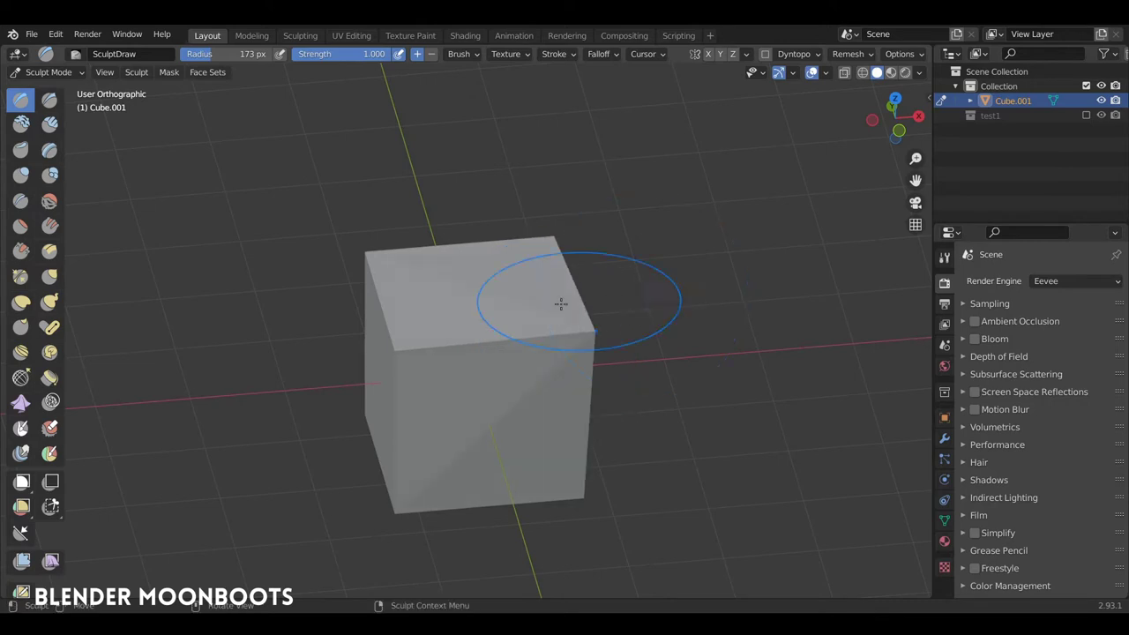
pyautogui.hotkey('ctrl', 'z')
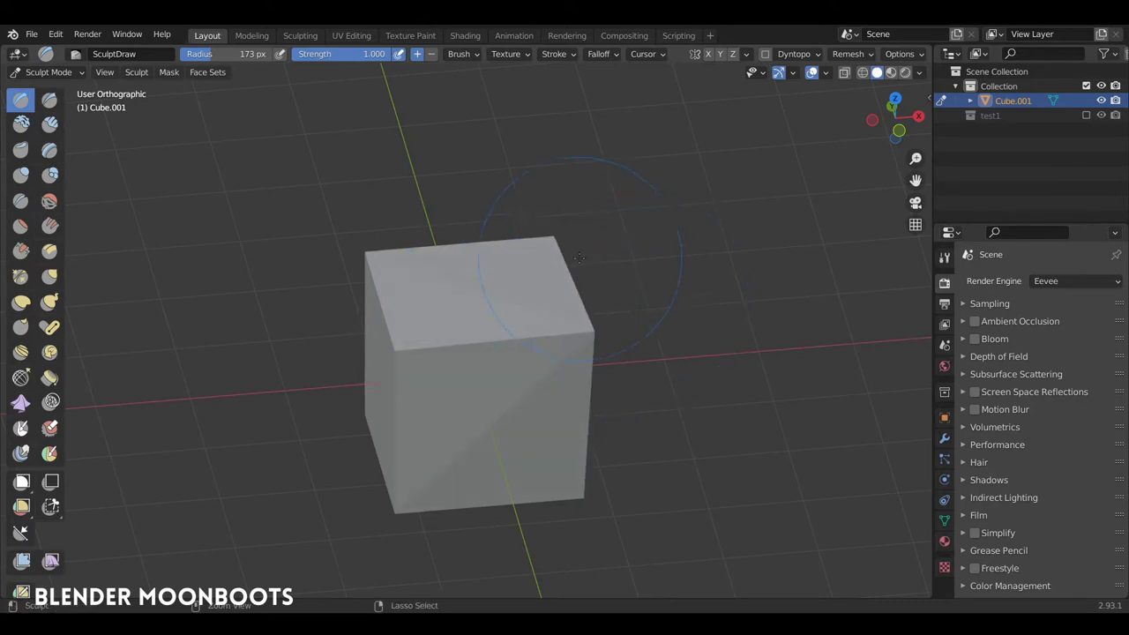
pyautogui.moveTo(555, 236); pyautogui.dragTo(554, 225)
pyautogui.moveTo(555, 328)
pyautogui.mouseDown(button='middle')
pyautogui.moveTo(483, 319)
pyautogui.moveTo(591, 326)
pyautogui.mouseUp(button='middle')
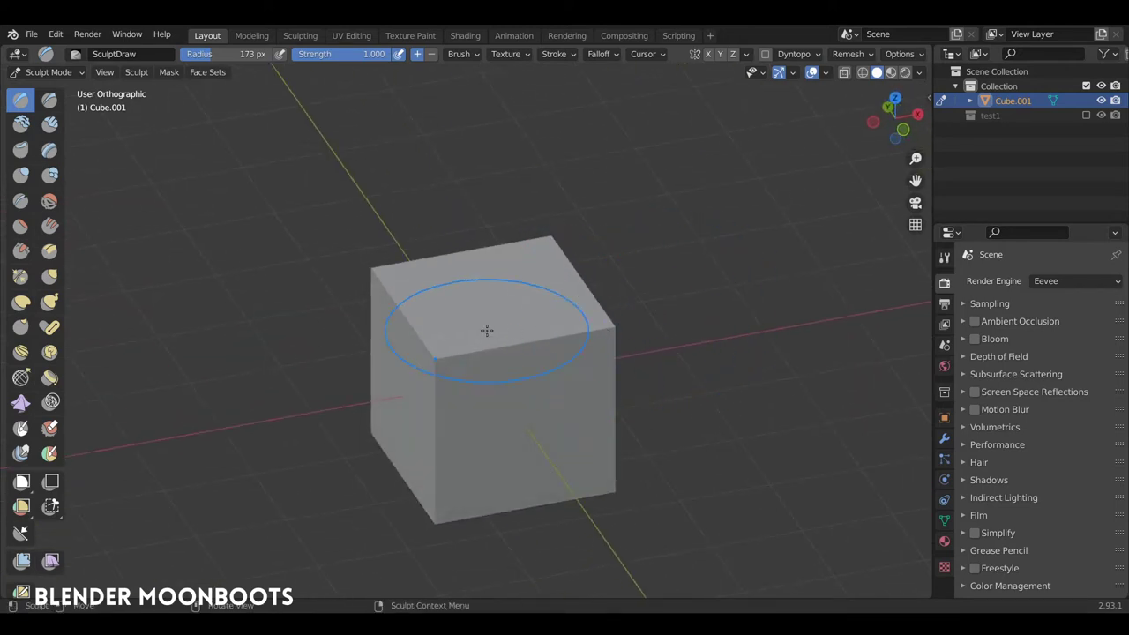
pyautogui.click(765, 55)
pyautogui.click(730, 98)
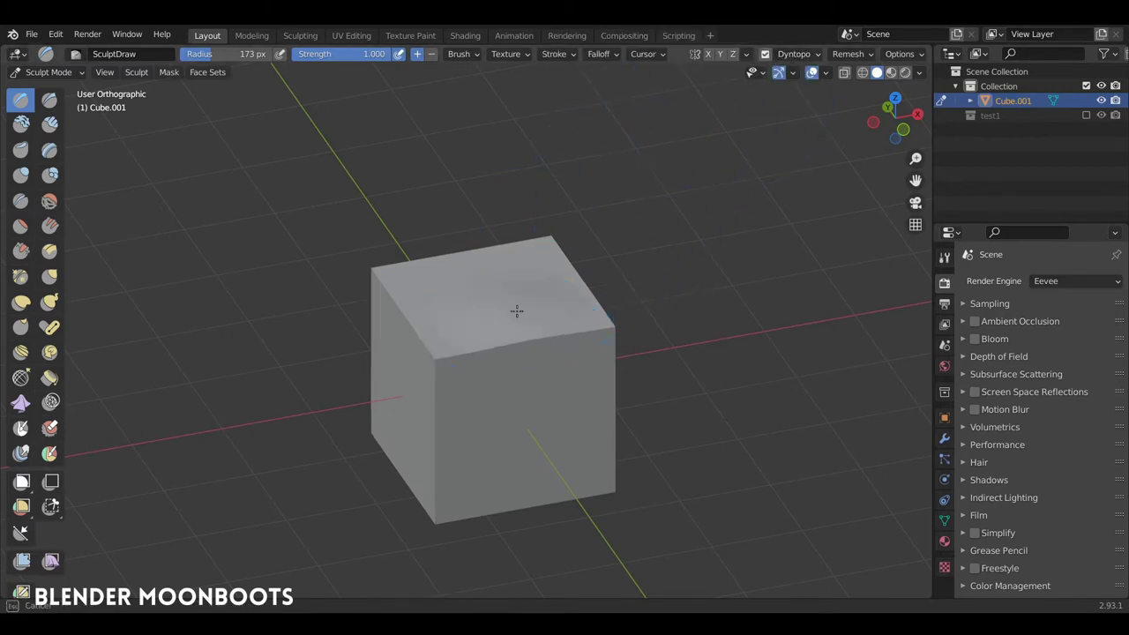
pyautogui.moveTo(517, 310); pyautogui.dragTo(522, 375)
pyautogui.hotkey('ctrl', 'z')
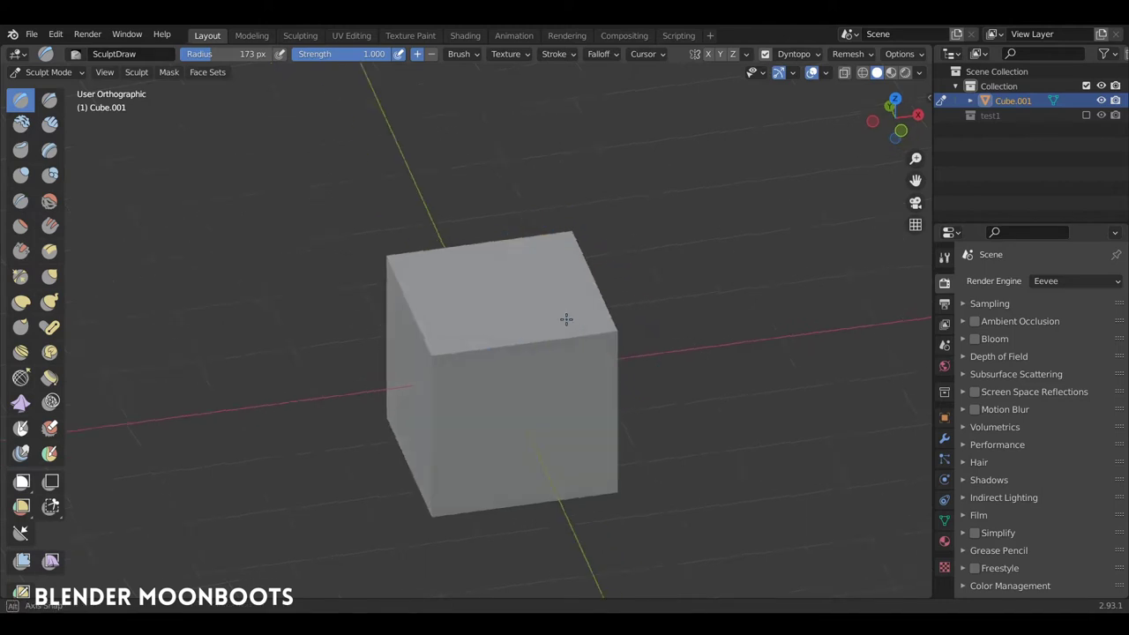
pyautogui.moveTo(567, 317); pyautogui.dragTo(580, 323, button='middle')
# - Lower the Dyntopo detail size to 15.00 px, undoing the test bulges
pyautogui.click(798, 55)
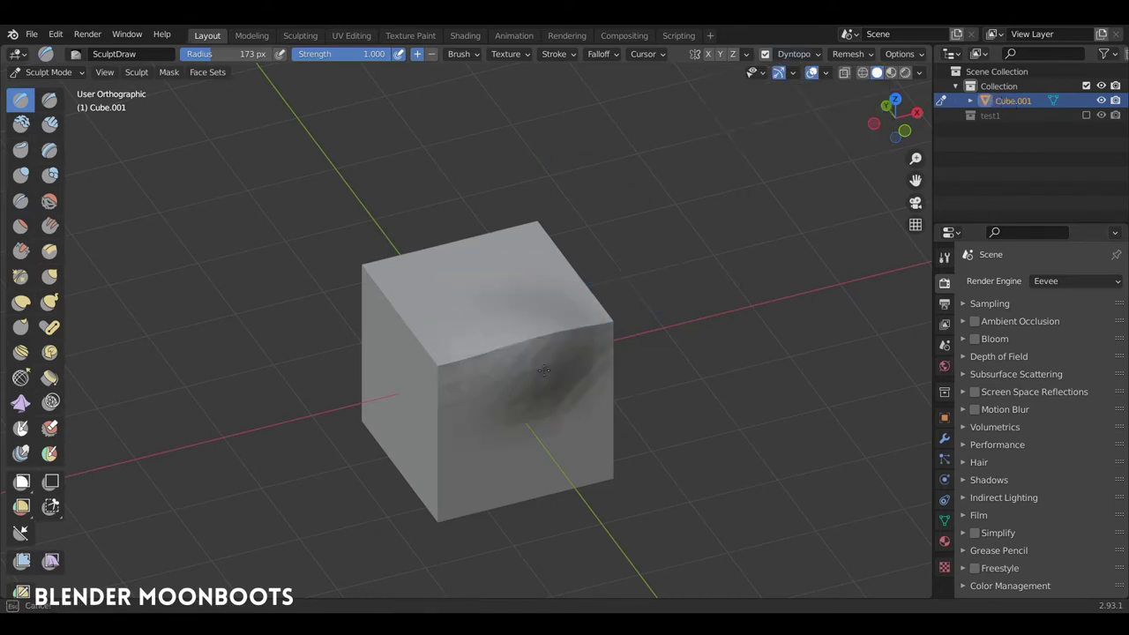
pyautogui.moveTo(573, 352); pyautogui.dragTo(532, 328)
pyautogui.hotkey('ctrl', 'z')
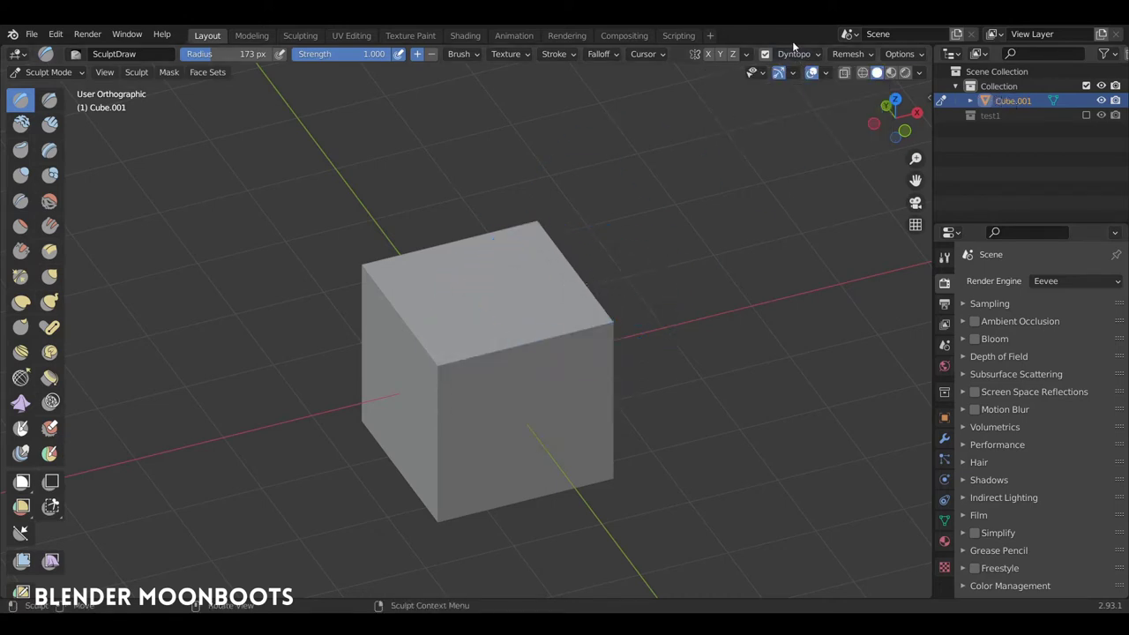
pyautogui.click(798, 54)
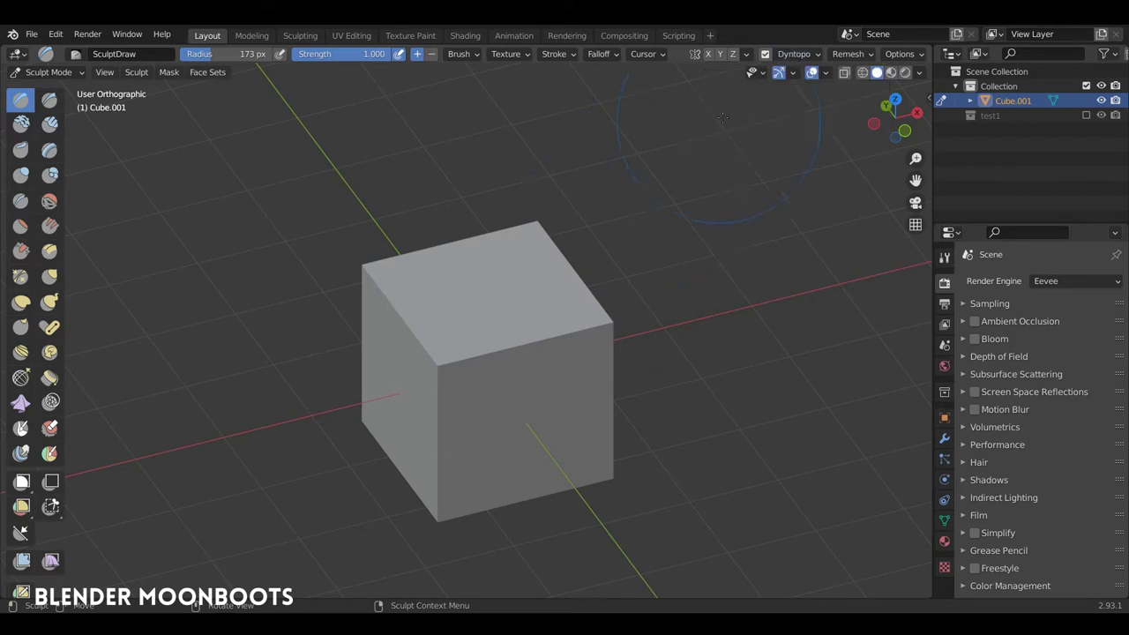
pyautogui.click(790, 54)
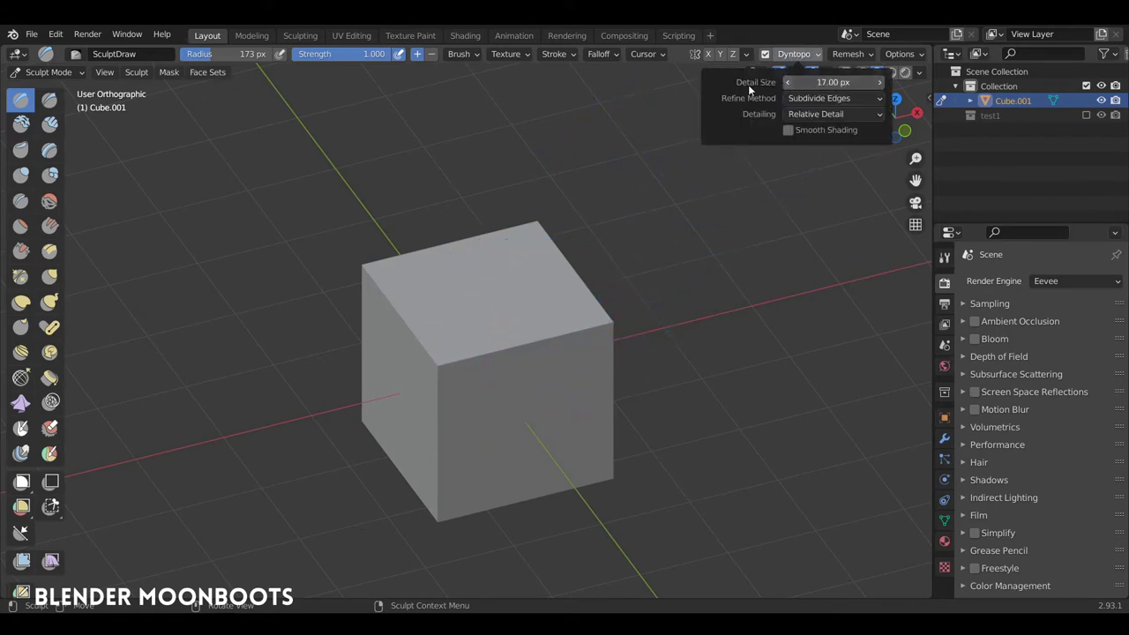
pyautogui.moveTo(750, 88); pyautogui.dragTo(679, 92)
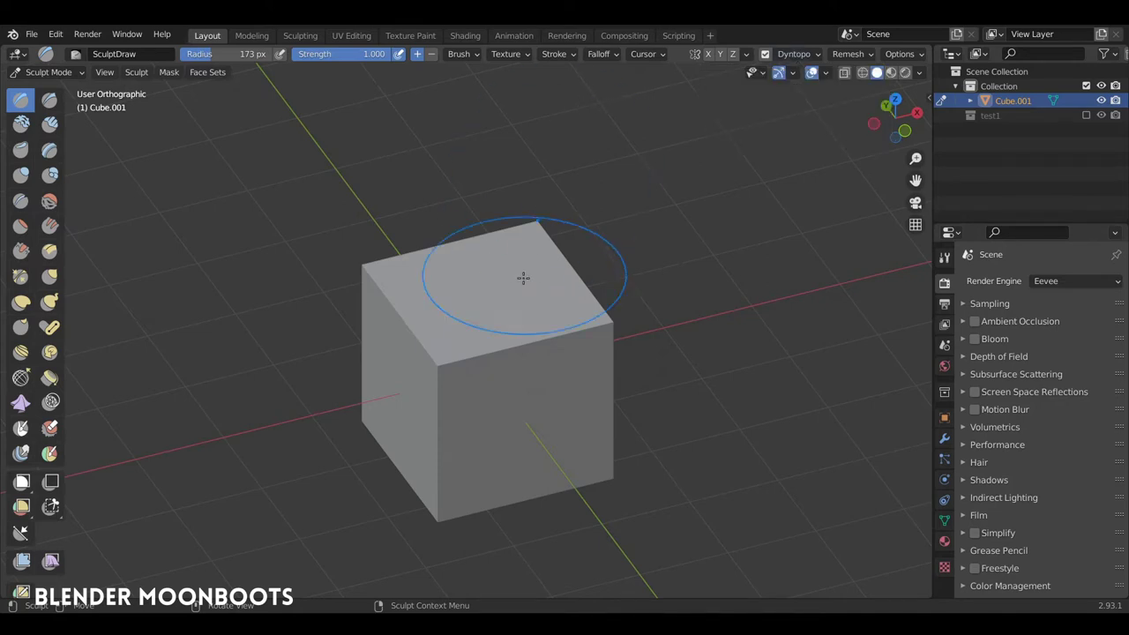
pyautogui.moveTo(521, 277); pyautogui.dragTo(555, 353)
pyautogui.moveTo(556, 352)
pyautogui.mouseDown(button='middle')
pyautogui.moveTo(560, 301)
pyautogui.moveTo(554, 327)
pyautogui.mouseUp(button='middle')
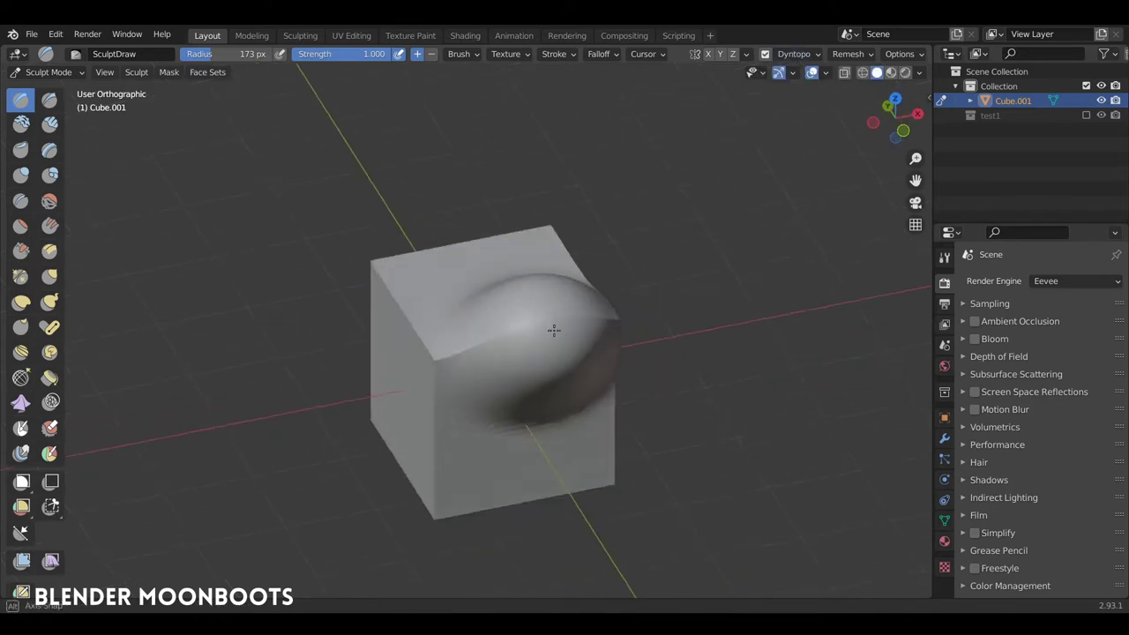
pyautogui.hotkey('ctrl', 'z')
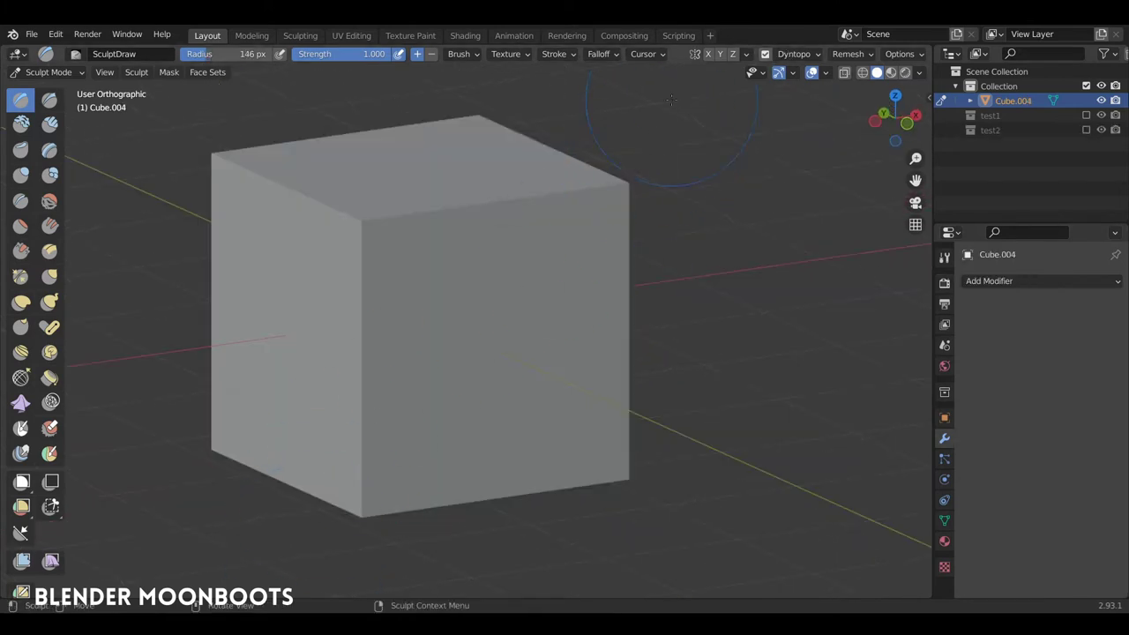
# - Sculpt a large smooth dome onto the cube's front face and inspect it from the side
pyautogui.click(787, 56)
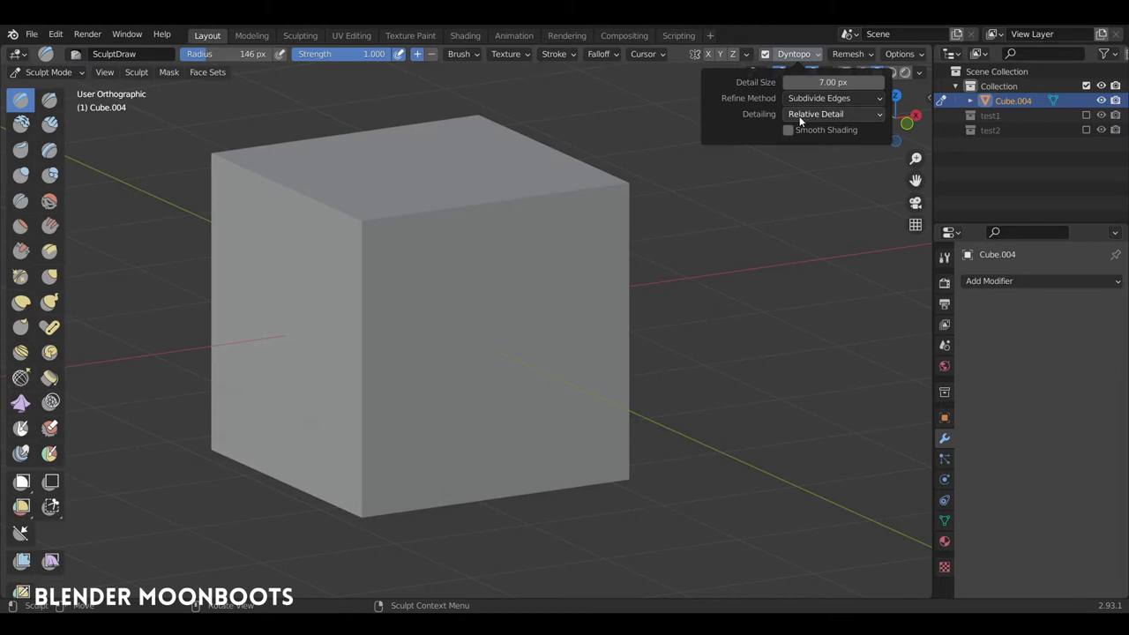
pyautogui.moveTo(525, 360)
pyautogui.mouseDown()
pyautogui.moveTo(514, 353)
pyautogui.moveTo(515, 294)
pyautogui.moveTo(525, 351)
pyautogui.mouseUp()
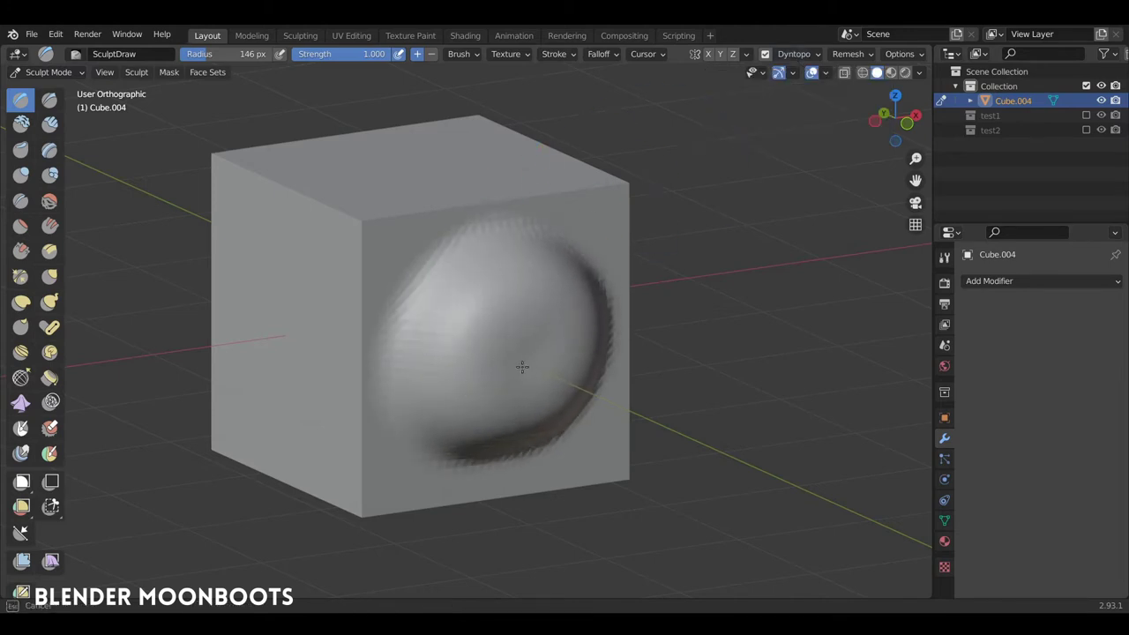
pyautogui.moveTo(520, 350)
pyautogui.mouseDown(button='middle')
pyautogui.moveTo(494, 309)
pyautogui.moveTo(532, 323)
pyautogui.moveTo(549, 340)
pyautogui.moveTo(541, 353)
pyautogui.mouseUp(button='middle')
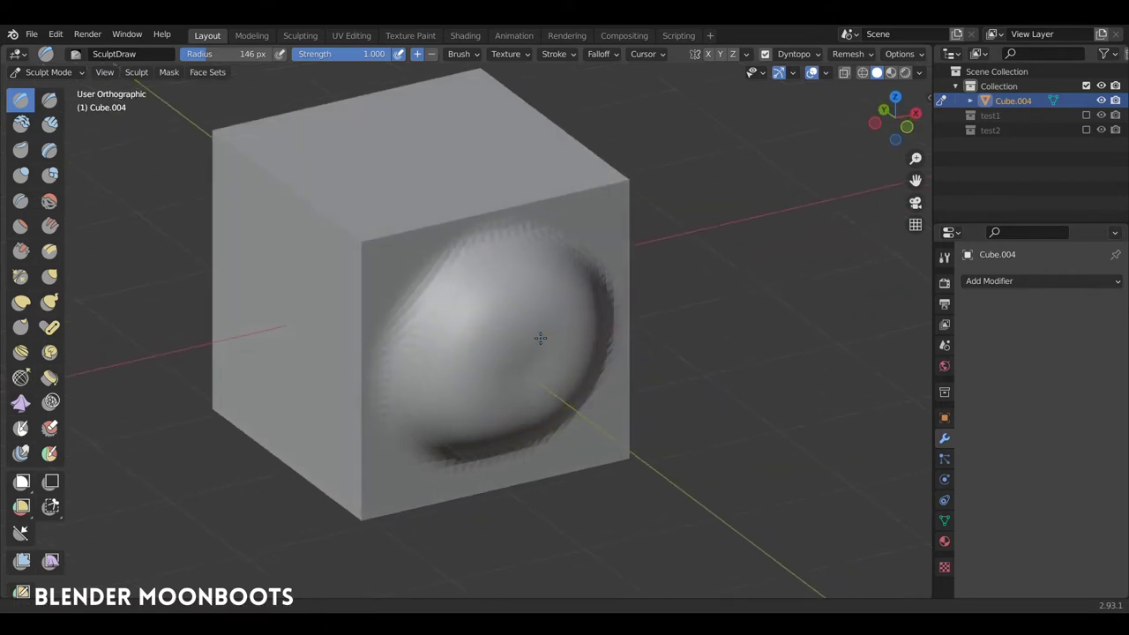
pyautogui.scroll(2, 537, 335)
pyautogui.scroll(1, 547, 312)
pyautogui.scroll(-2, 514, 315)
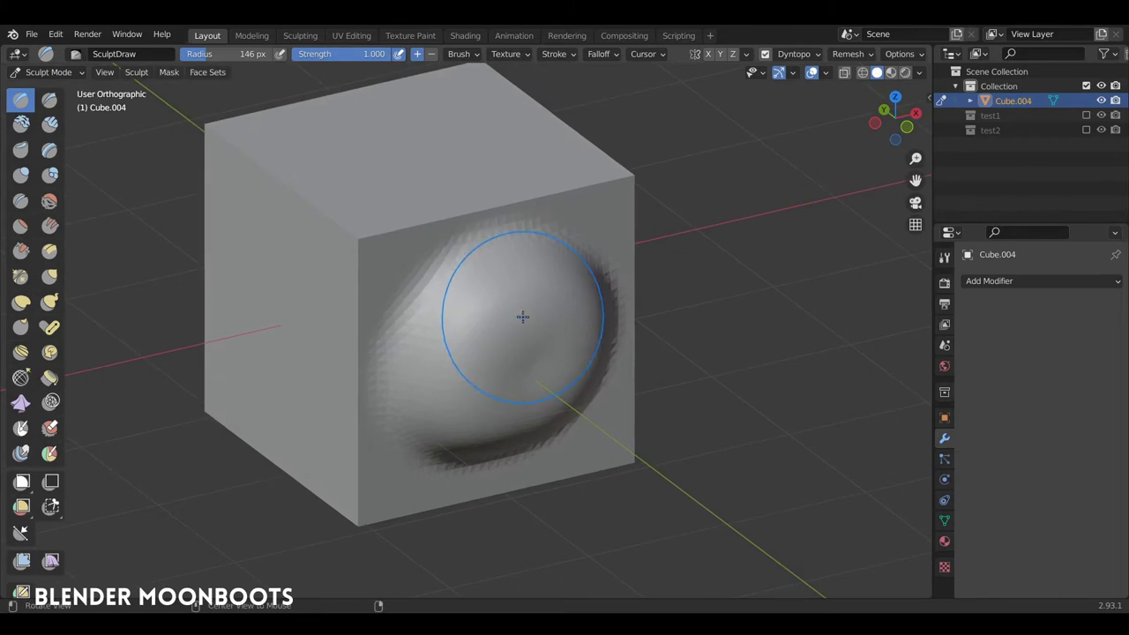
pyautogui.moveTo(521, 315)
pyautogui.mouseDown(button='middle')
pyautogui.moveTo(535, 292)
pyautogui.moveTo(518, 308)
pyautogui.mouseUp(button='middle')
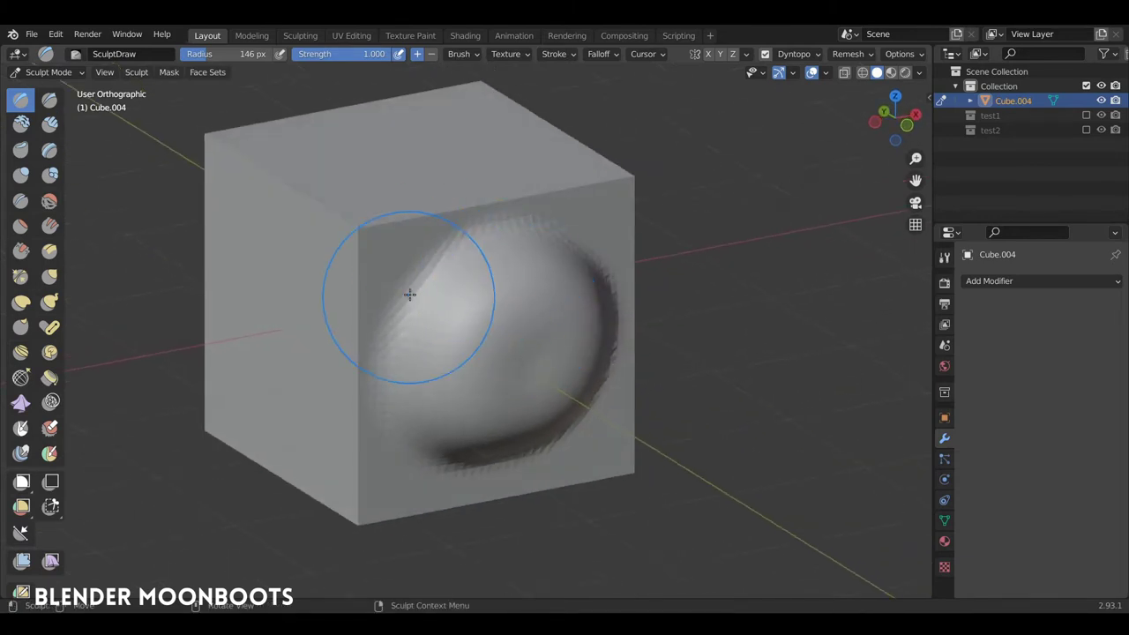
pyautogui.moveTo(521, 248)
pyautogui.mouseDown(button='middle')
pyautogui.moveTo(542, 252)
pyautogui.moveTo(529, 269)
pyautogui.moveTo(557, 284)
pyautogui.moveTo(530, 321)
pyautogui.mouseUp(button='middle')
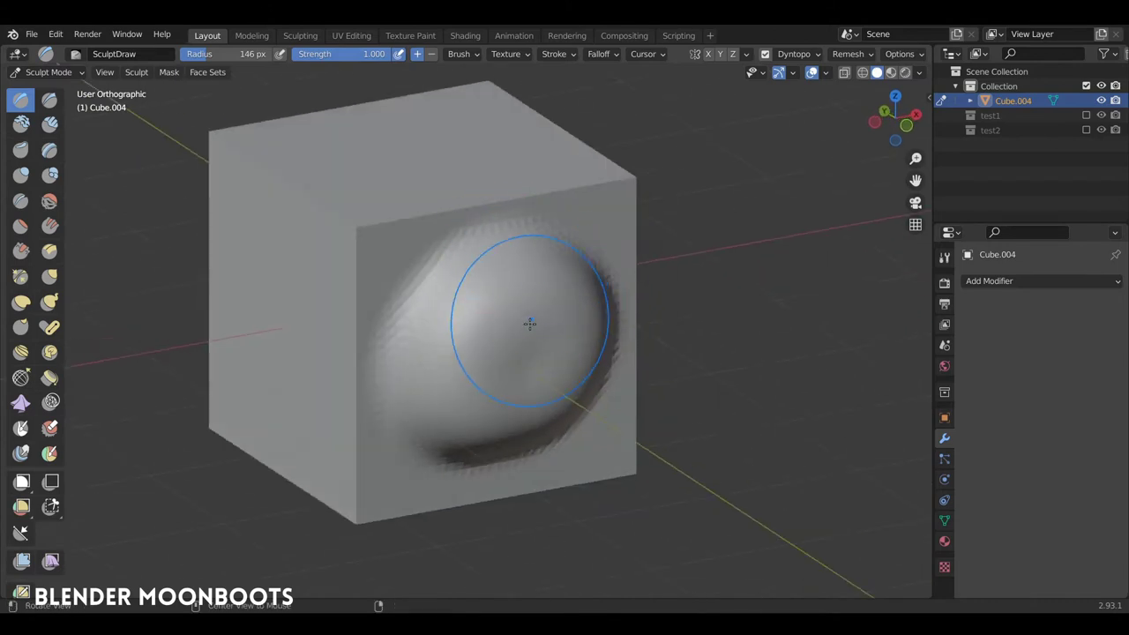
# - Try a stroke beside the dome, then undo the stray crease
pyautogui.scroll(3, 529, 262)
pyautogui.scroll(2, 461, 189)
pyautogui.moveTo(578, 269); pyautogui.dragTo(503, 367)
pyautogui.hotkey('ctrl', 'z')
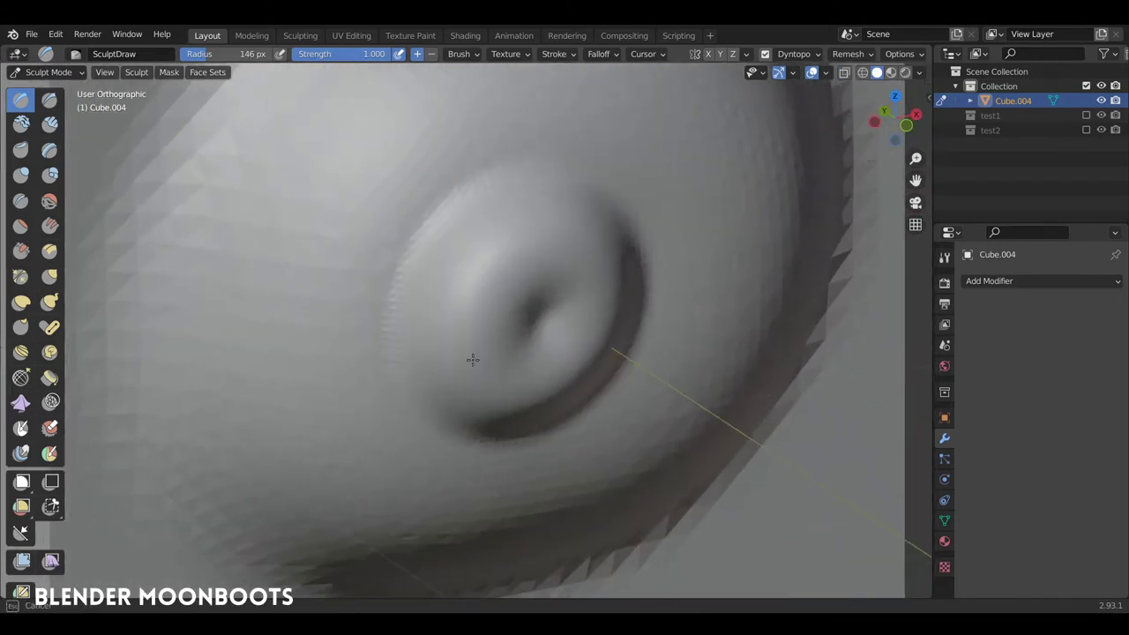
pyautogui.hotkey('ctrl', 'z')
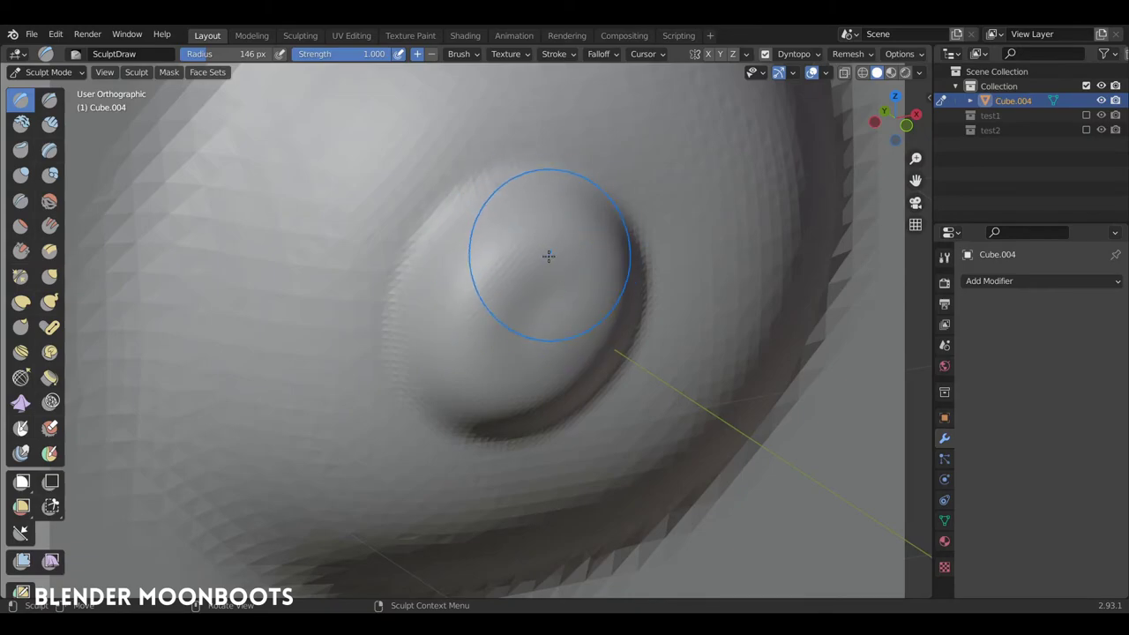
# - Inspect the dome's dense mesh topology in Edit Mode, then return to Sculpt Mode
pyautogui.press('Tab')
pyautogui.scroll(-3, 551, 291)
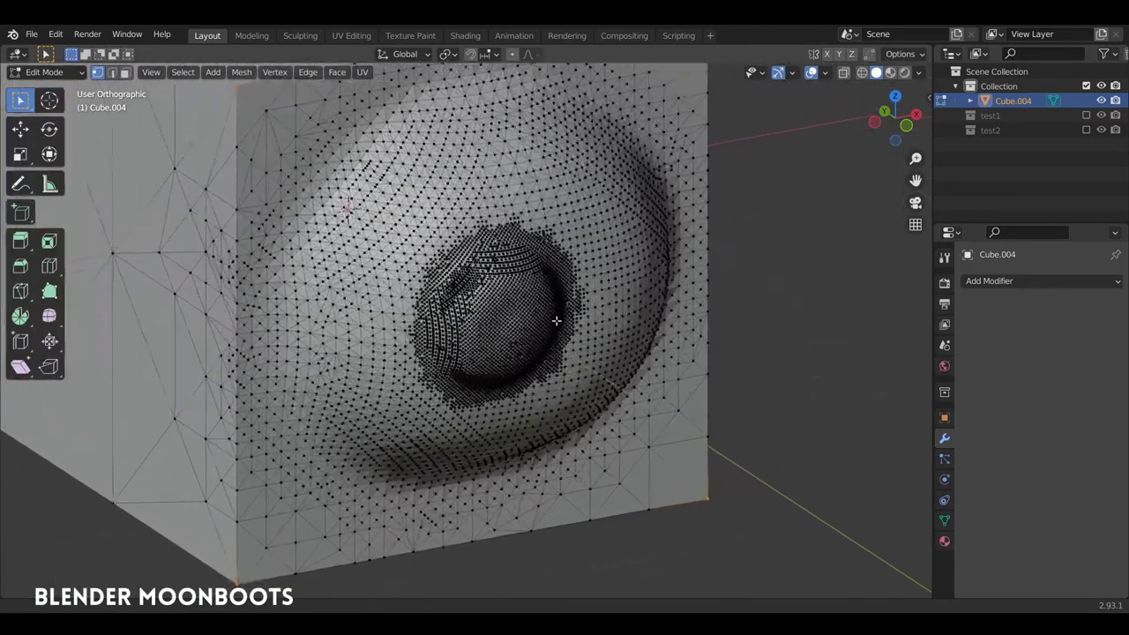
pyautogui.scroll(2, 557, 321)
pyautogui.scroll(2, 561, 291)
pyautogui.scroll(2, 566, 265)
pyautogui.scroll(1, 570, 234)
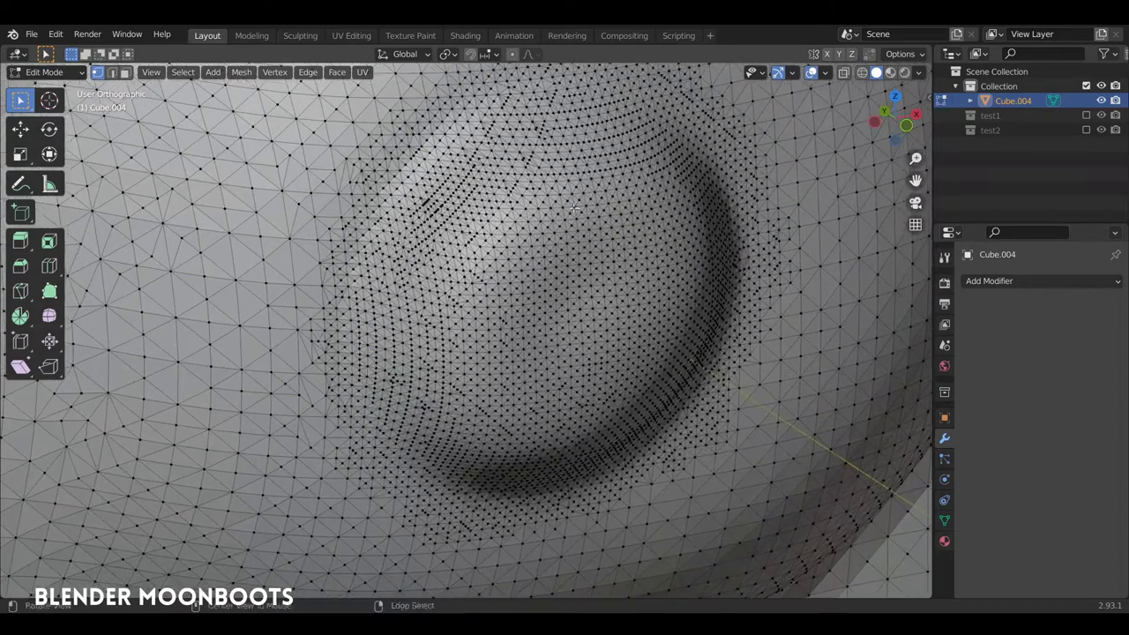
pyautogui.scroll(-2, 574, 208)
pyautogui.scroll(-2, 571, 233)
pyautogui.scroll(-2, 566, 257)
pyautogui.scroll(-2, 563, 282)
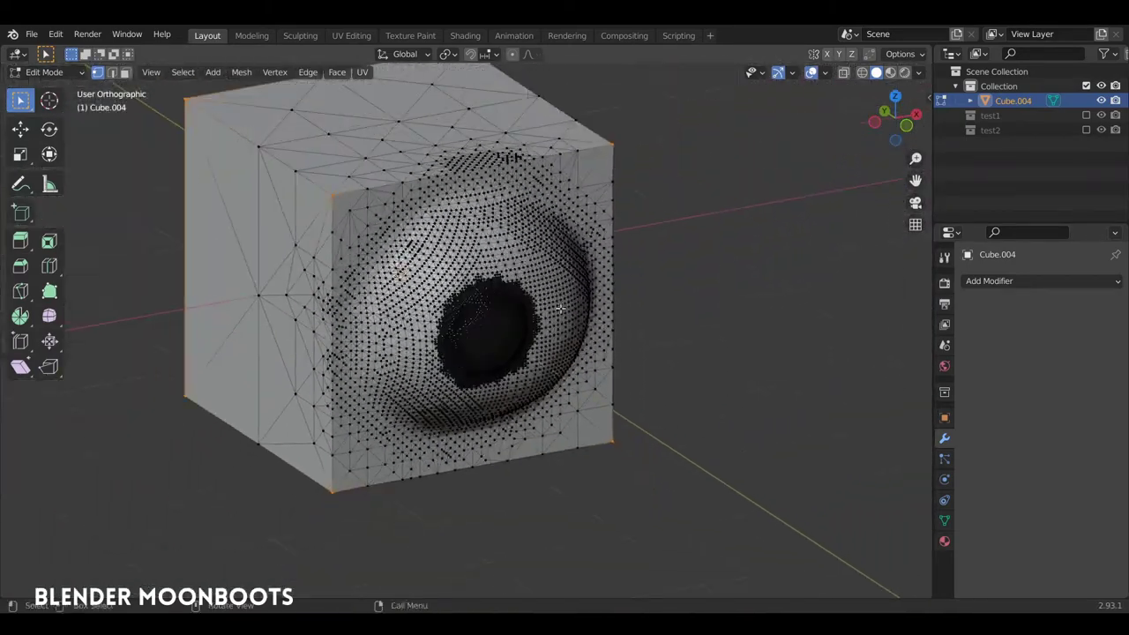
pyautogui.press('Tab')
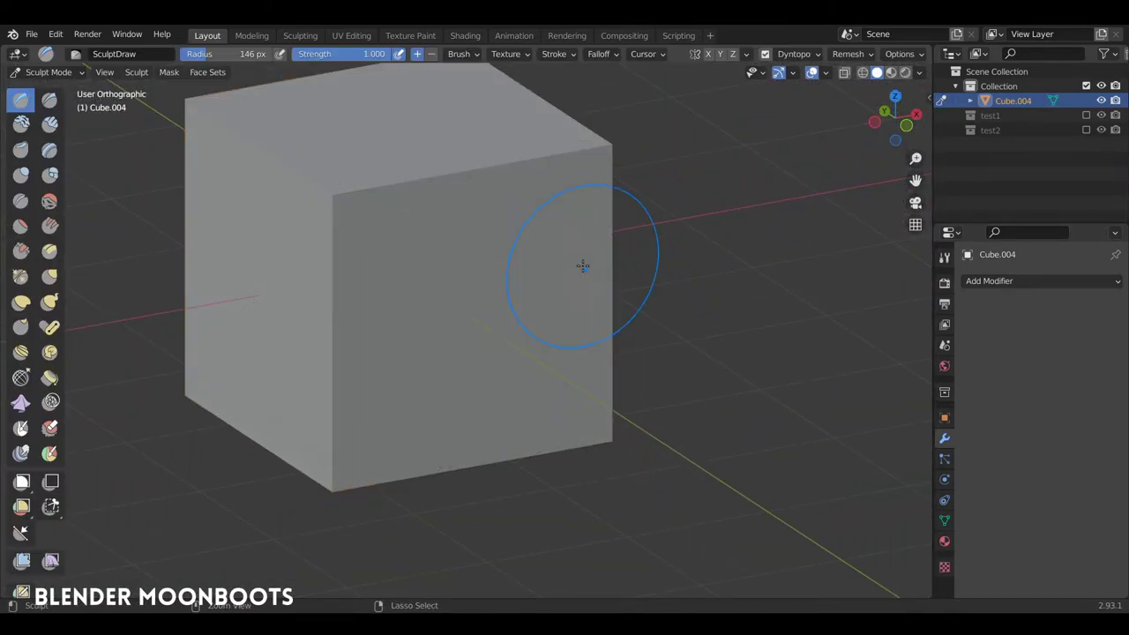
# - Switch dynamic topology to Constant Detail and sculpt a test bulge with a dent
pyautogui.click(798, 55)
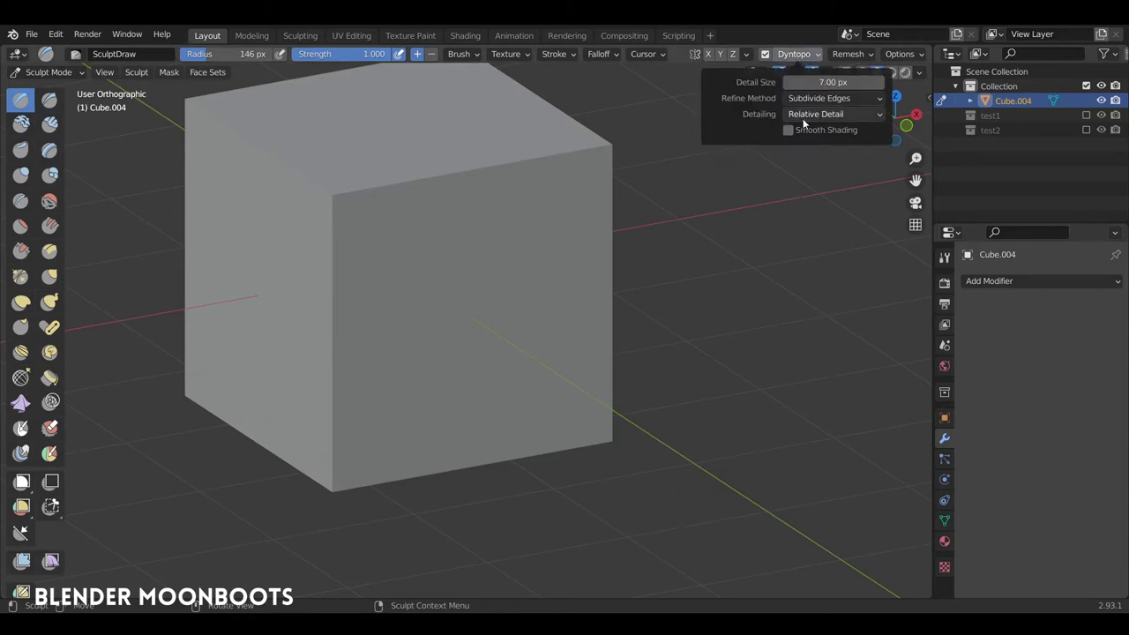
pyautogui.click(803, 114)
pyautogui.click(819, 145)
pyautogui.moveTo(454, 291); pyautogui.dragTo(487, 345)
pyautogui.scroll(2, 471, 308)
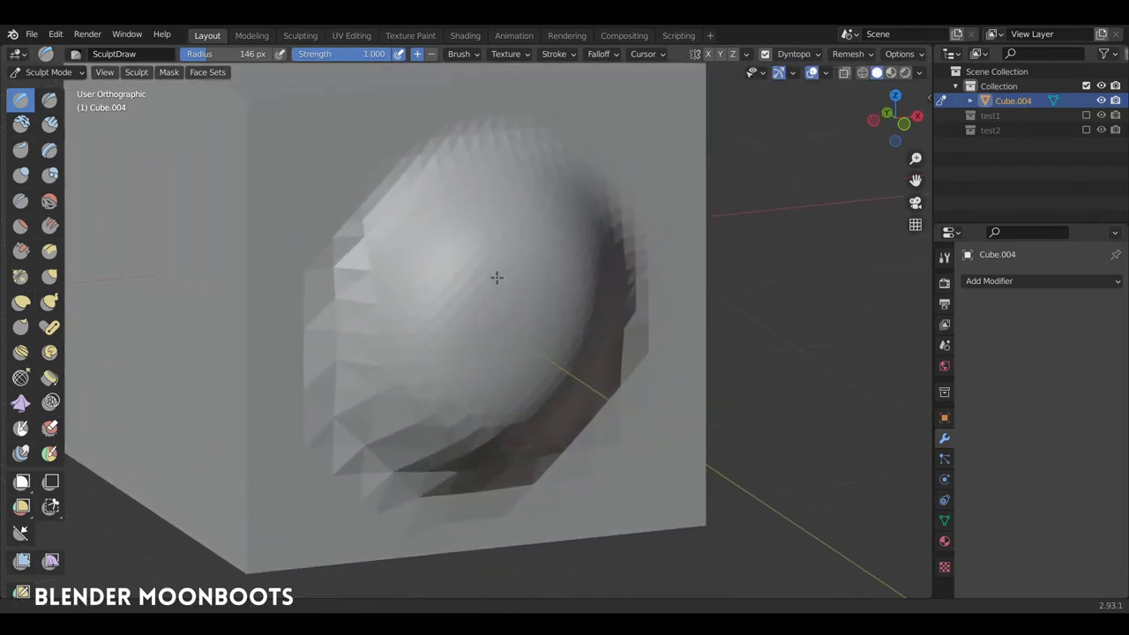
pyautogui.scroll(2, 497, 277)
pyautogui.scroll(1, 506, 265)
pyautogui.moveTo(507, 305); pyautogui.dragTo(515, 311)
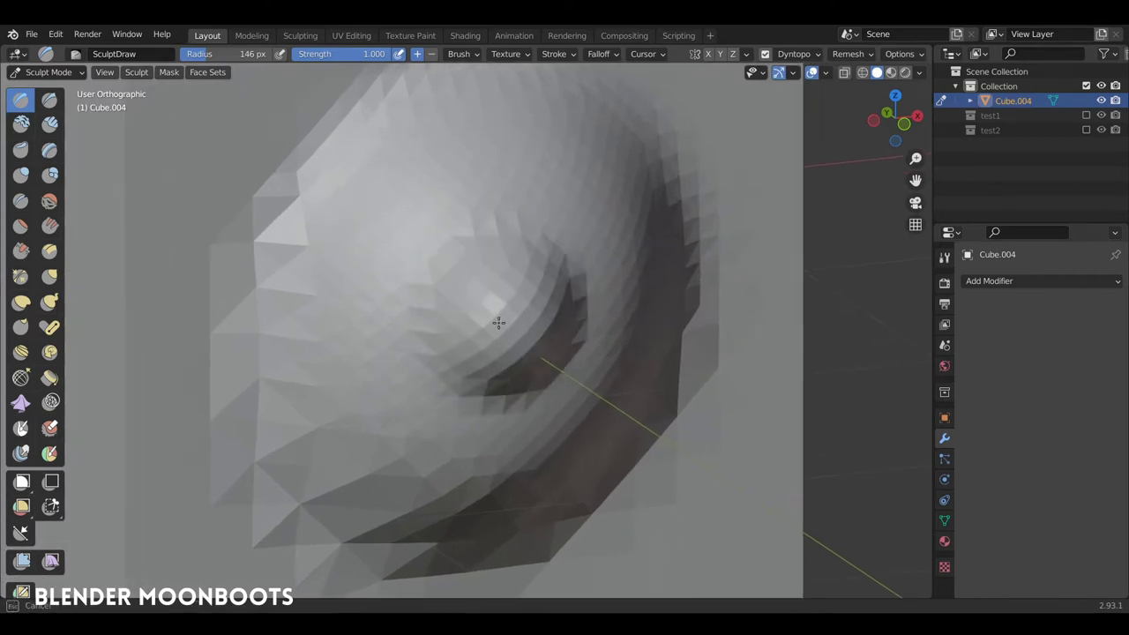
# - Zoom in on the coarse dent and recheck the Dyntopo settings at resolution 6.00
pyautogui.scroll(-3, 529, 299)
pyautogui.scroll(-1, 520, 349)
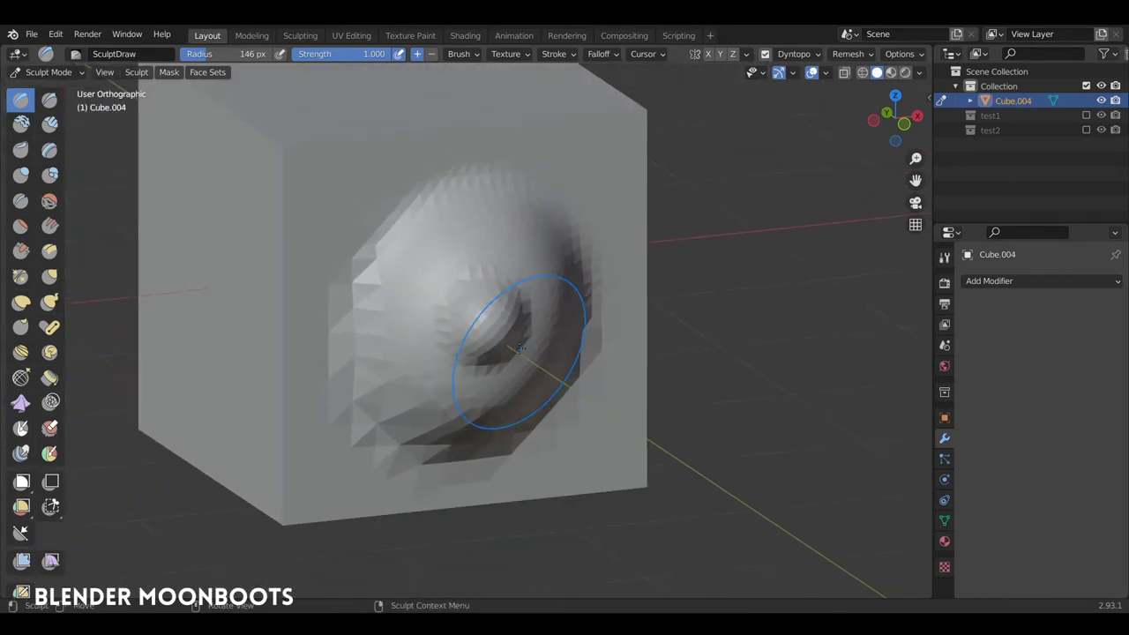
pyautogui.scroll(3, 530, 313)
pyautogui.scroll(-3, 534, 300)
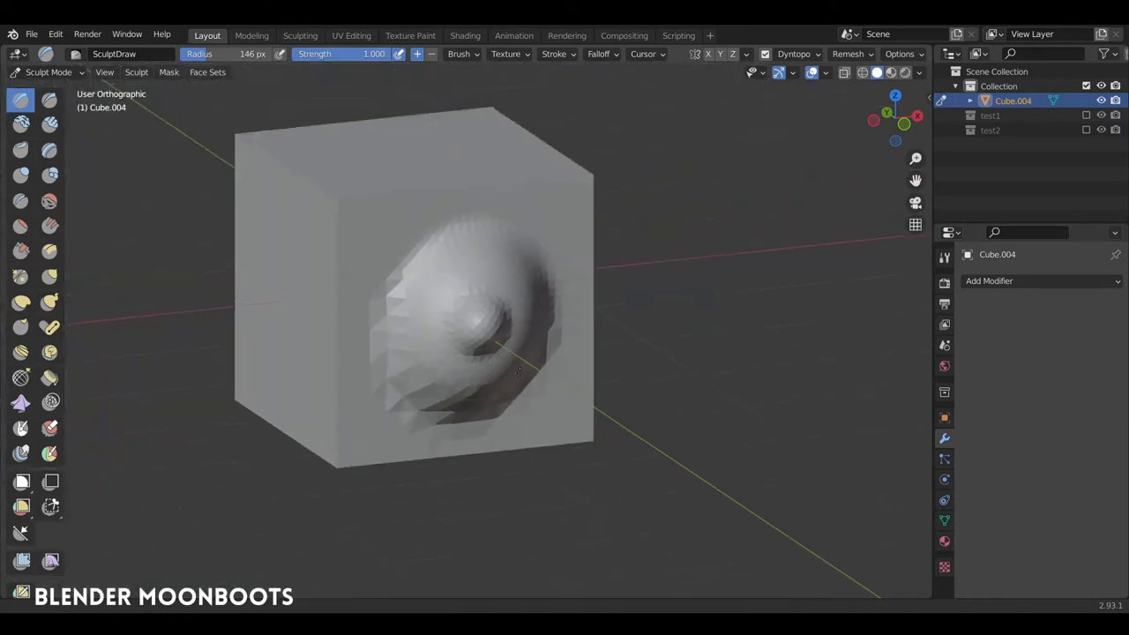
pyautogui.scroll(2, 539, 273)
pyautogui.scroll(3, 552, 241)
pyautogui.moveTo(552, 241)
pyautogui.keyDown('ctrl'); pyautogui.mouseDown(button='middle')
pyautogui.moveTo(582, 312)
pyautogui.moveTo(623, 262)
pyautogui.moveTo(559, 363)
pyautogui.moveTo(584, 290)
pyautogui.moveTo(560, 319)
pyautogui.moveTo(541, 290)
pyautogui.moveTo(592, 264)
pyautogui.mouseUp(button='middle'); pyautogui.keyUp('ctrl')
pyautogui.scroll(-5, 584, 289)
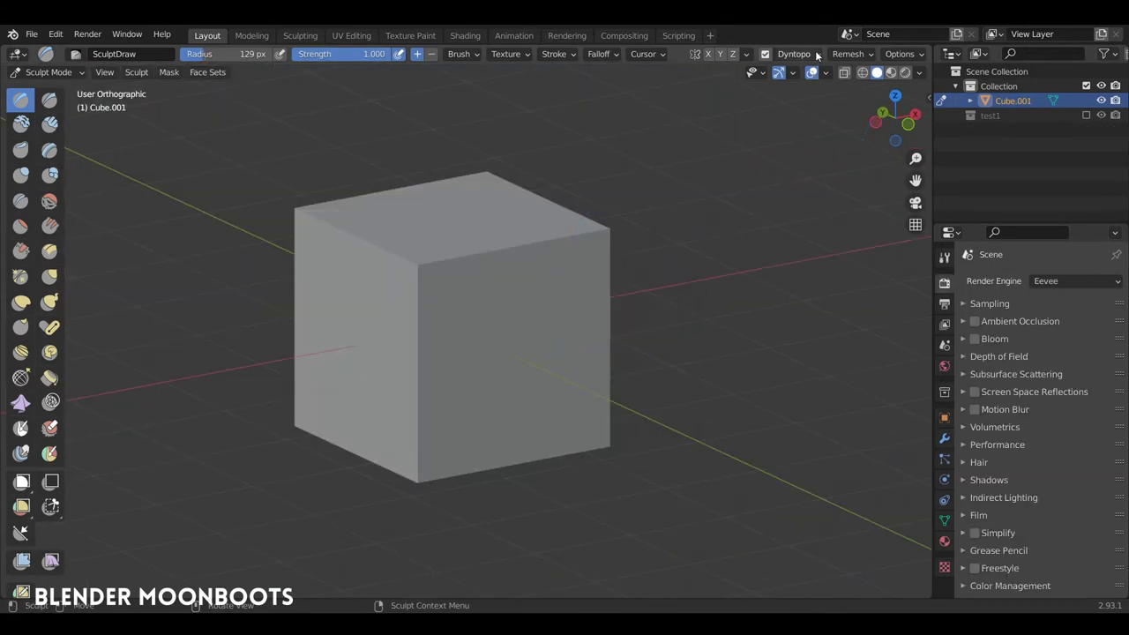
pyautogui.click(803, 51)
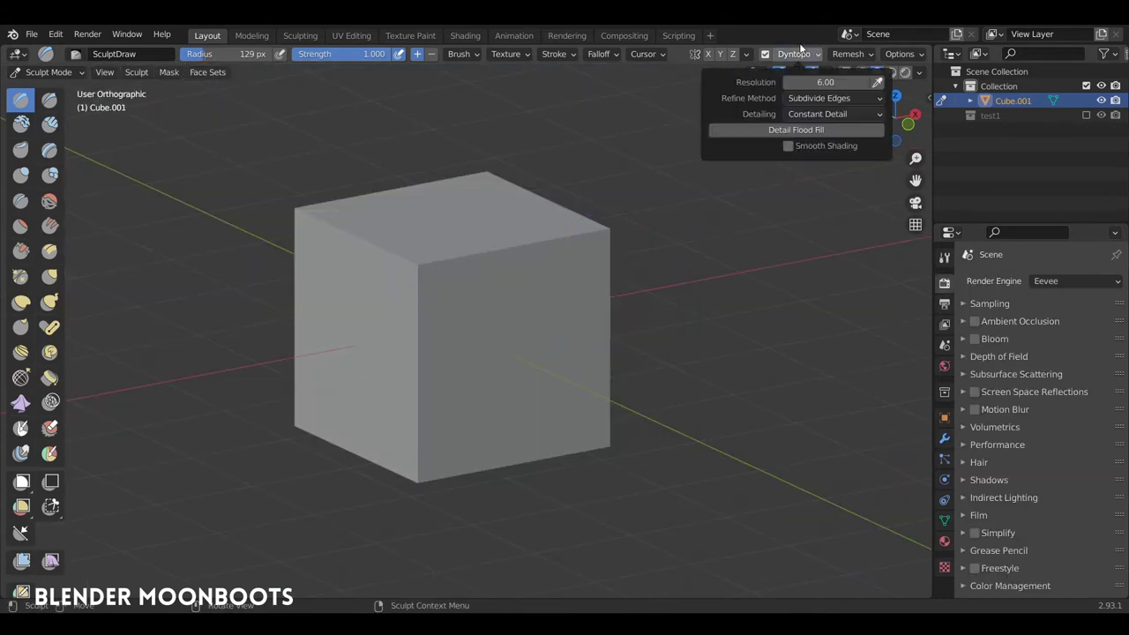
# - Set Dyntopo detailing back to Relative Detail and turn on X-axis sculpt mirroring
pyautogui.click(820, 114)
pyautogui.click(822, 134)
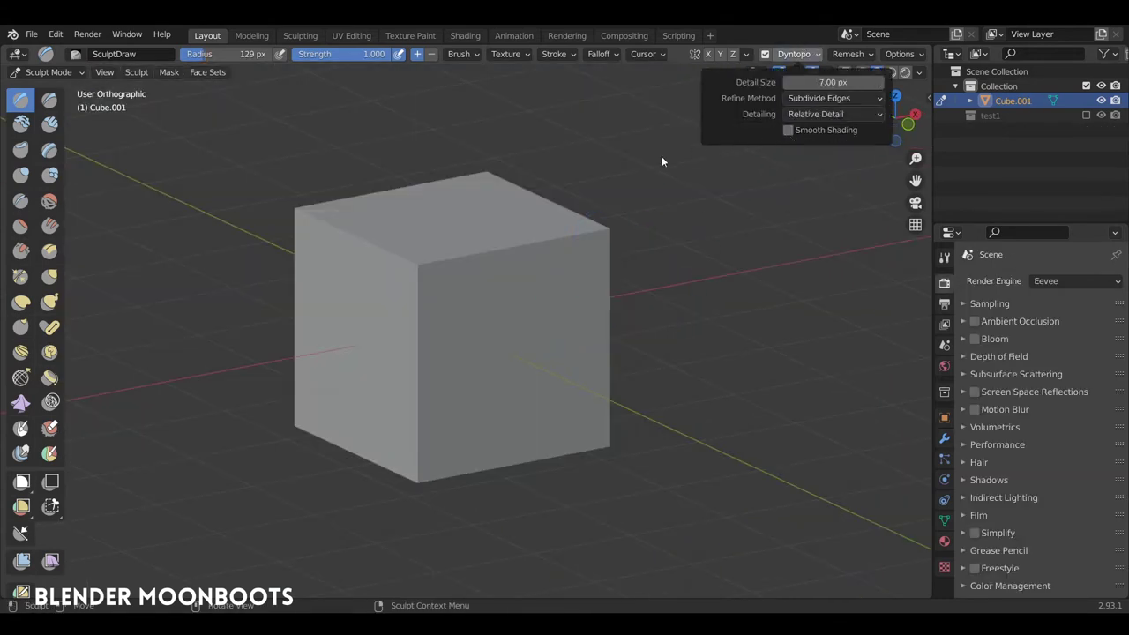
pyautogui.moveTo(662, 162); pyautogui.dragTo(666, 149, button='middle')
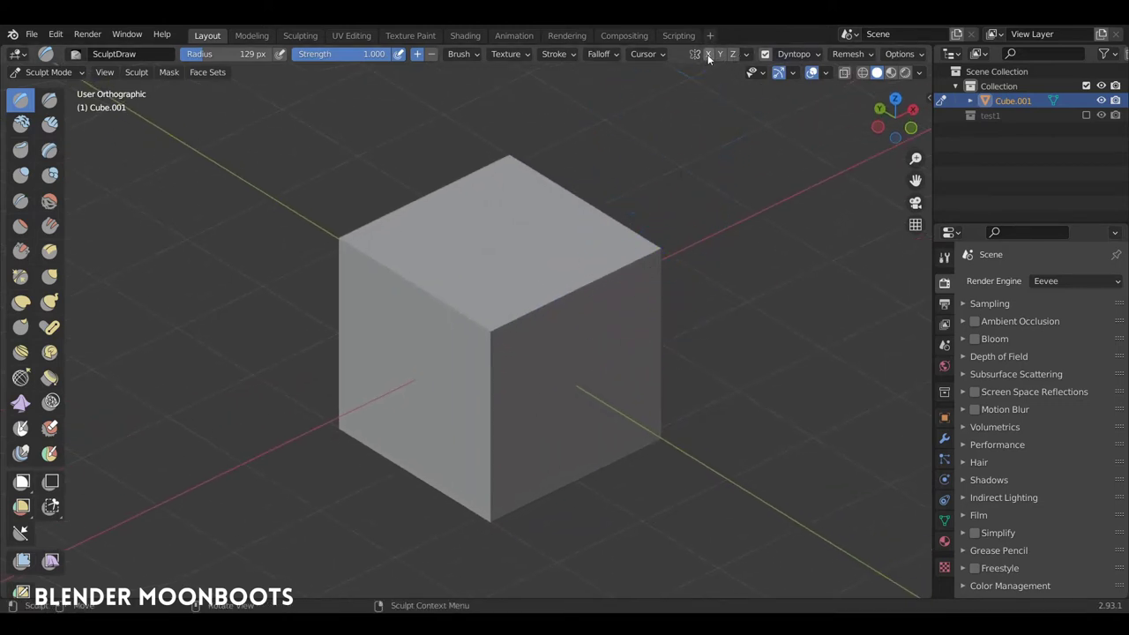
pyautogui.click(708, 54)
# - Test mirrored and six-way symmetric bulges on the cube, undoing each
pyautogui.moveTo(564, 265); pyautogui.dragTo(504, 303, button='middle')
pyautogui.moveTo(504, 303)
pyautogui.mouseDown()
pyautogui.moveTo(498, 353)
pyautogui.moveTo(517, 290)
pyautogui.mouseUp()
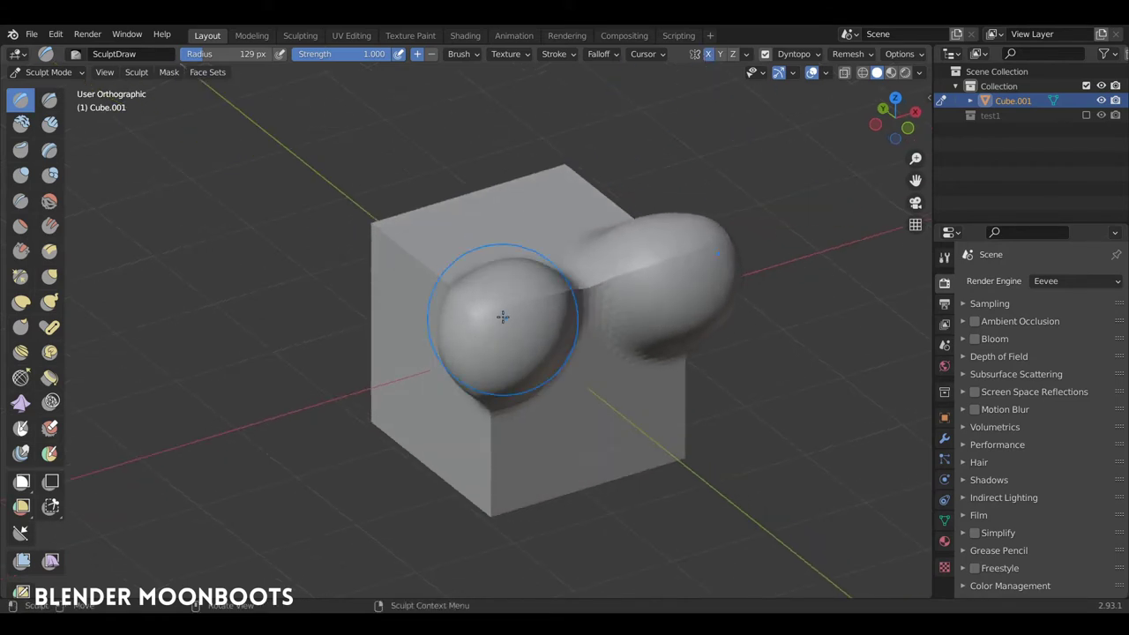
pyautogui.hotkey('ctrl', 'z')
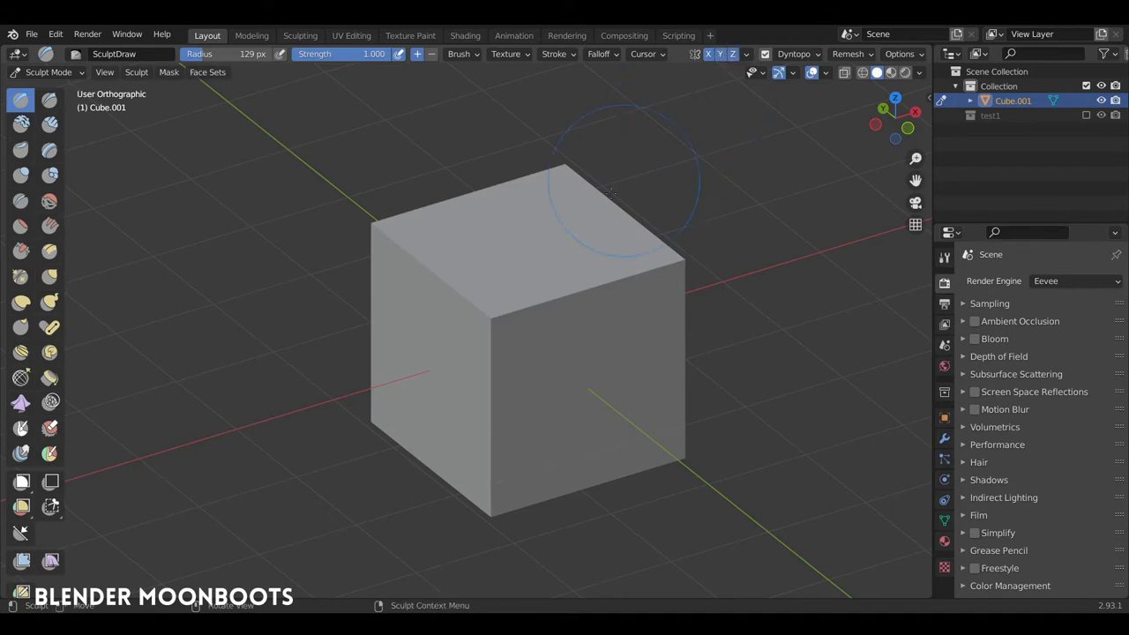
pyautogui.moveTo(508, 295); pyautogui.dragTo(508, 308)
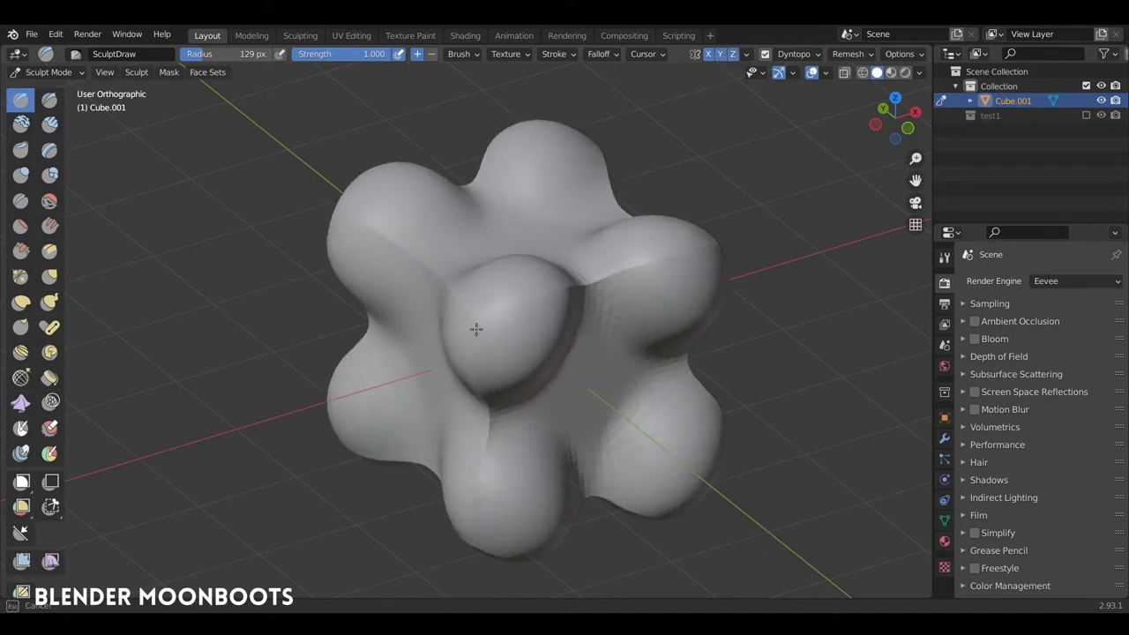
pyautogui.hotkey('ctrl', 'z')
pyautogui.moveTo(507, 291); pyautogui.dragTo(511, 305)
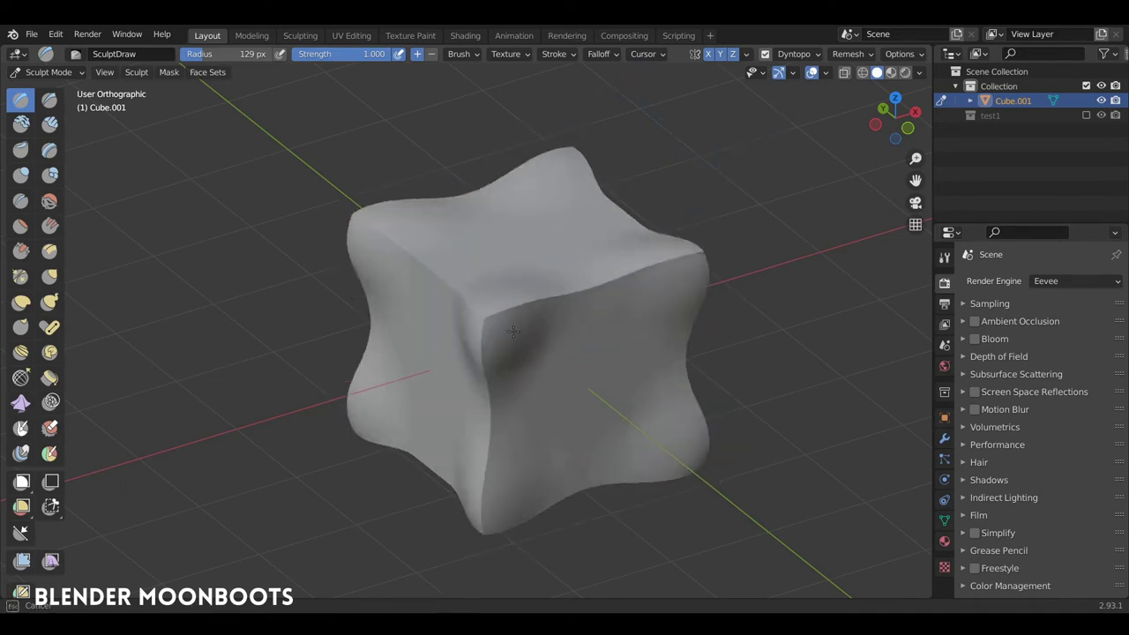
pyautogui.hotkey('ctrl', 'z')
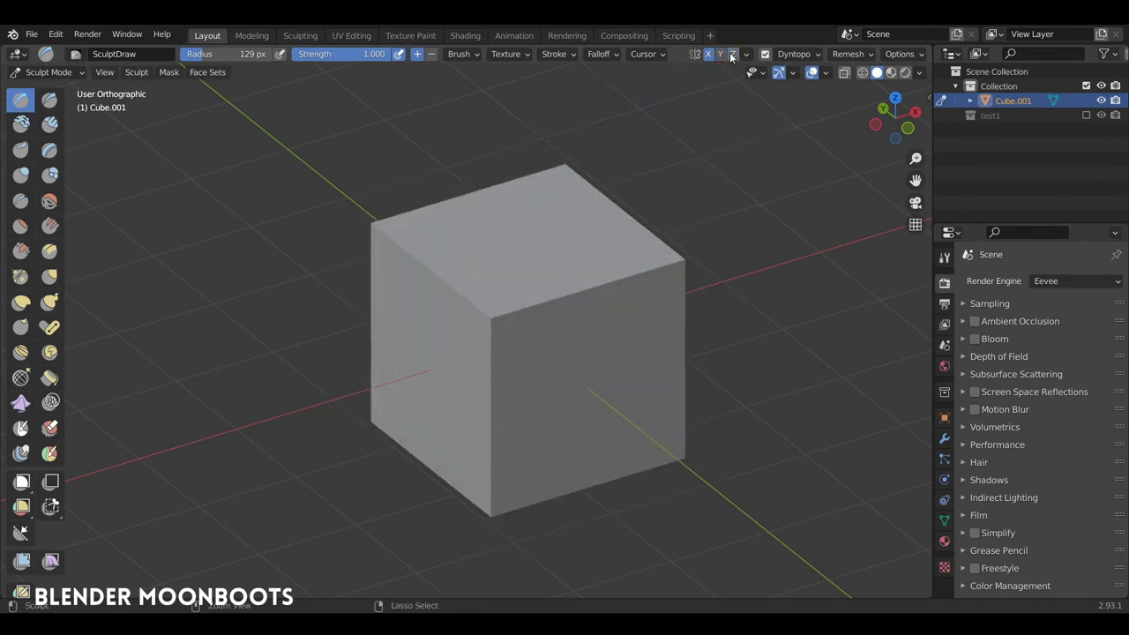
# - Sculpt blobs at the cube's top corner and symmetrize them from +Z to -Z
pyautogui.moveTo(503, 307); pyautogui.dragTo(502, 292)
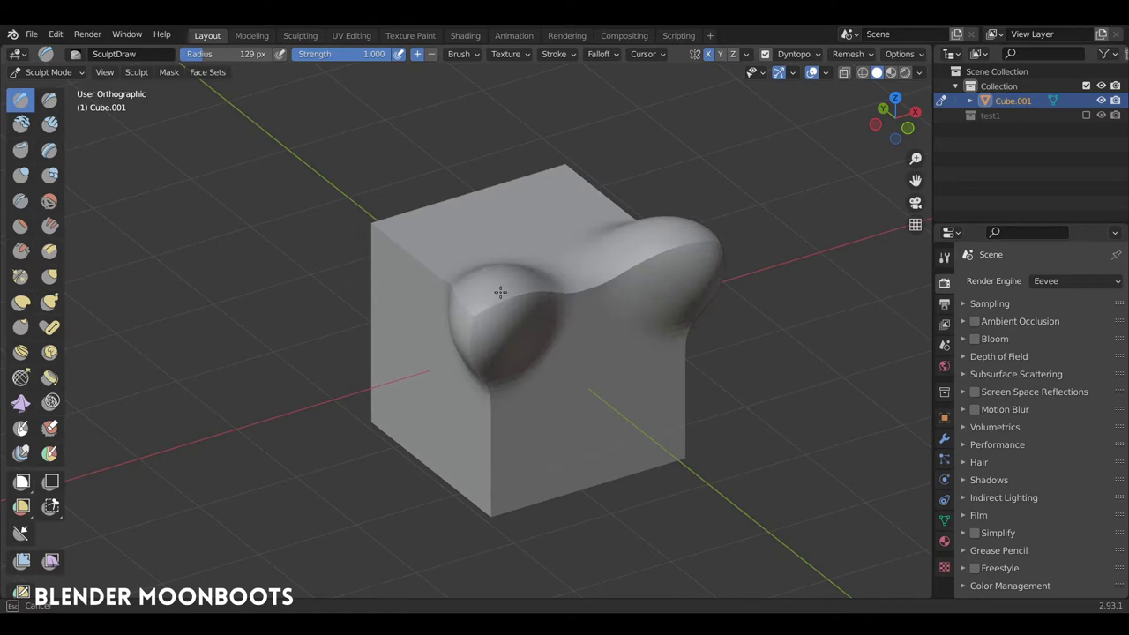
pyautogui.click(747, 54)
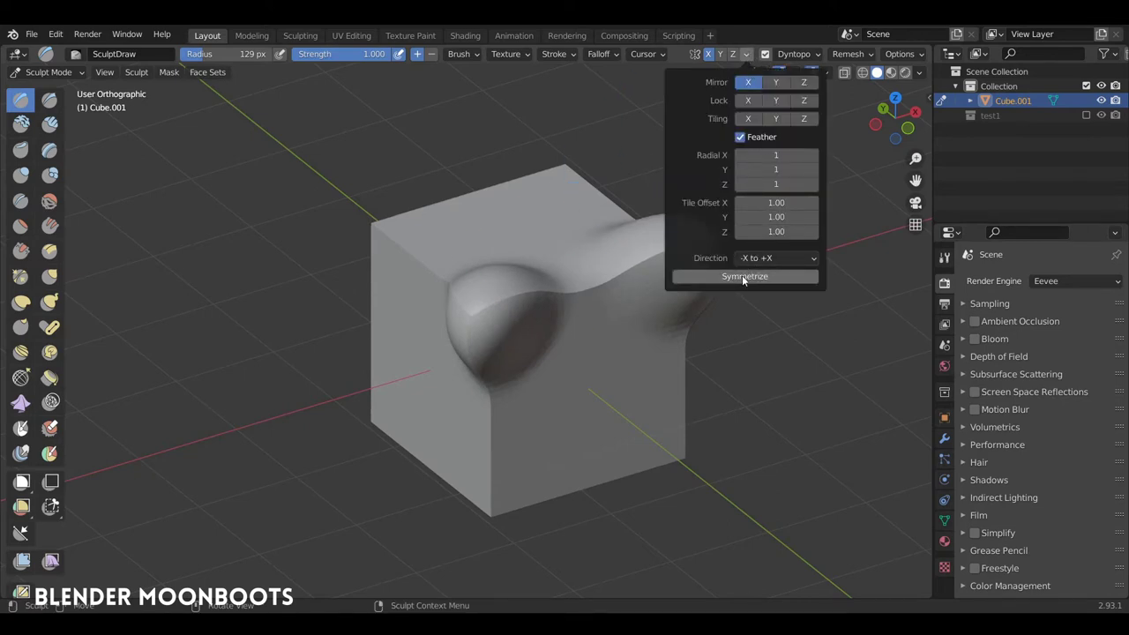
pyautogui.click(769, 258)
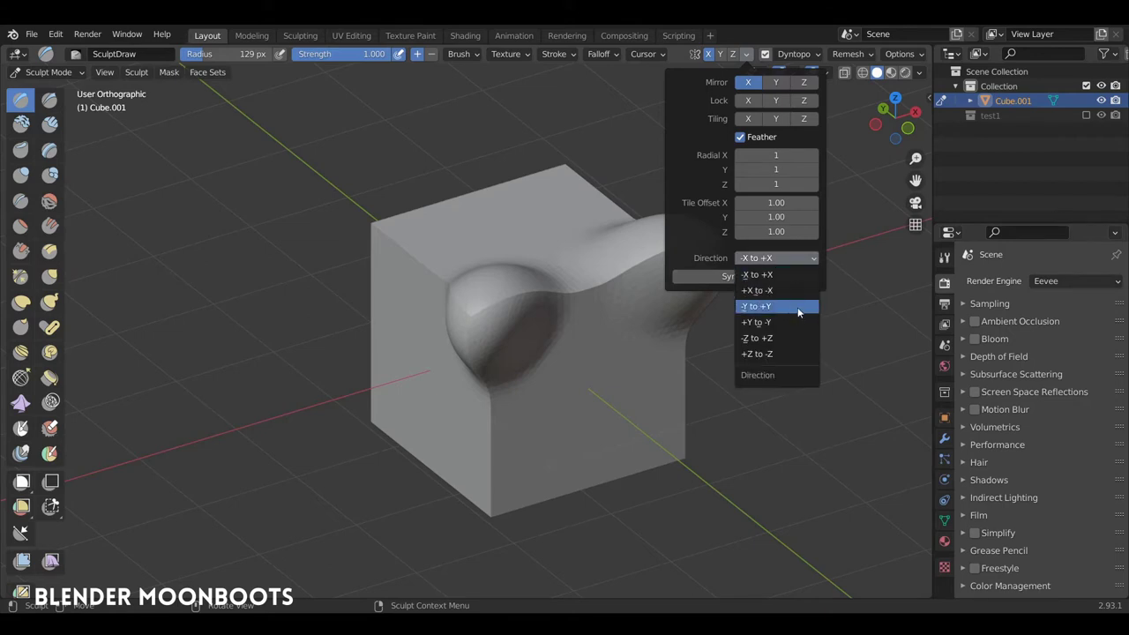
pyautogui.click(788, 353)
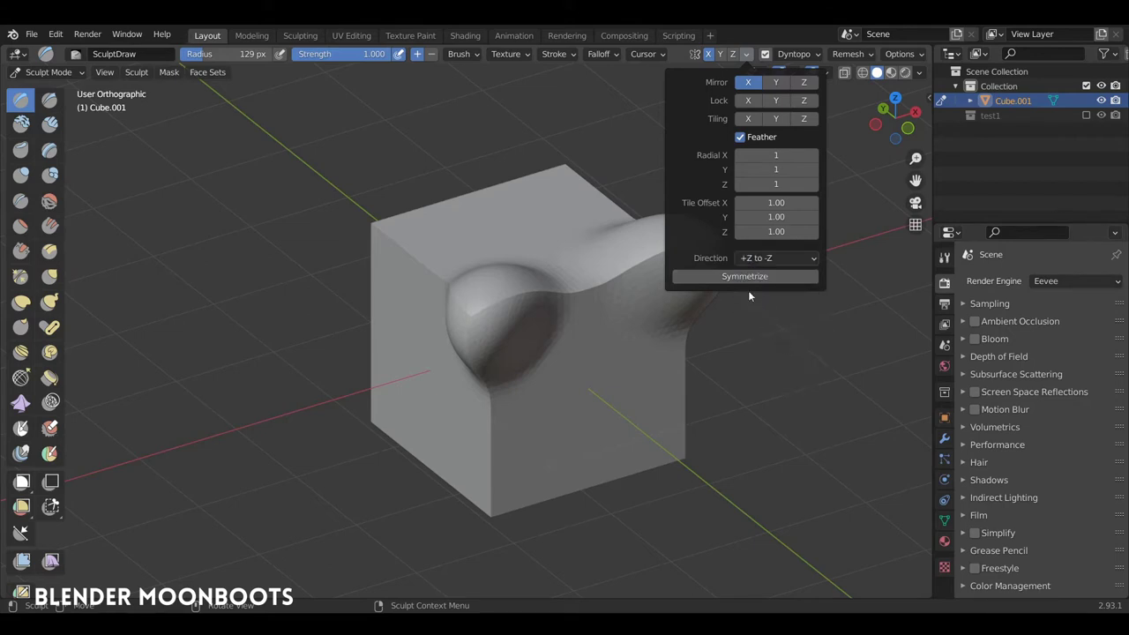
pyautogui.click(745, 276)
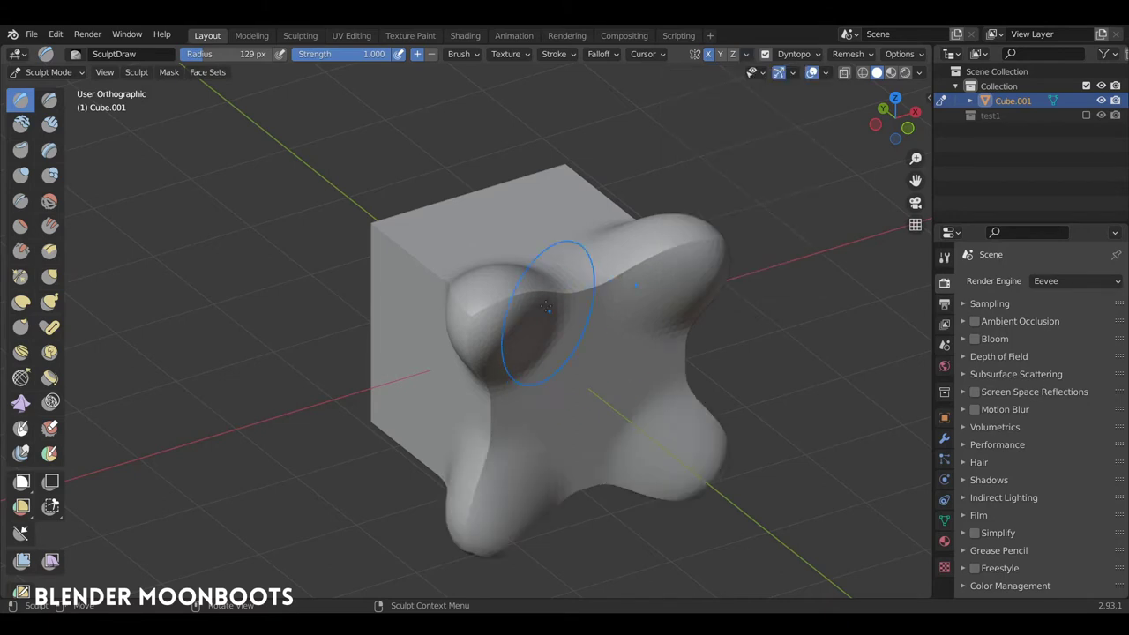
# - Orbit around the symmetrized mesh and recheck the symmetry settings
pyautogui.moveTo(655, 253)
pyautogui.mouseDown(button='middle')
pyautogui.moveTo(696, 262)
pyautogui.moveTo(643, 300)
pyautogui.moveTo(519, 298)
pyautogui.mouseUp(button='middle')
pyautogui.moveTo(599, 222); pyautogui.dragTo(605, 252, button='middle')
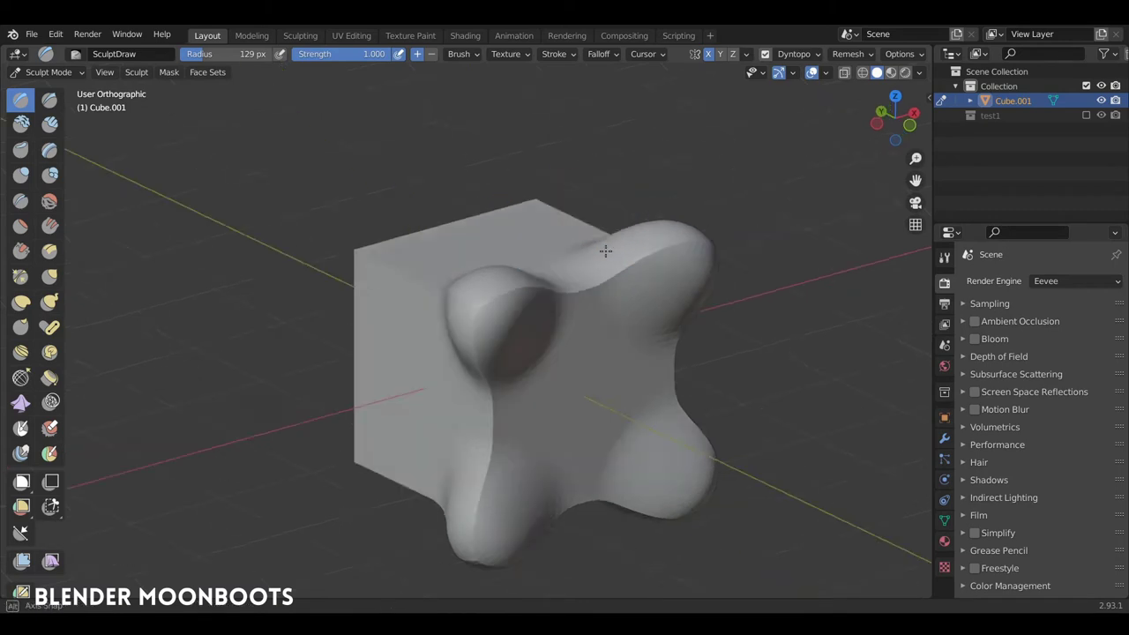
pyautogui.click(746, 55)
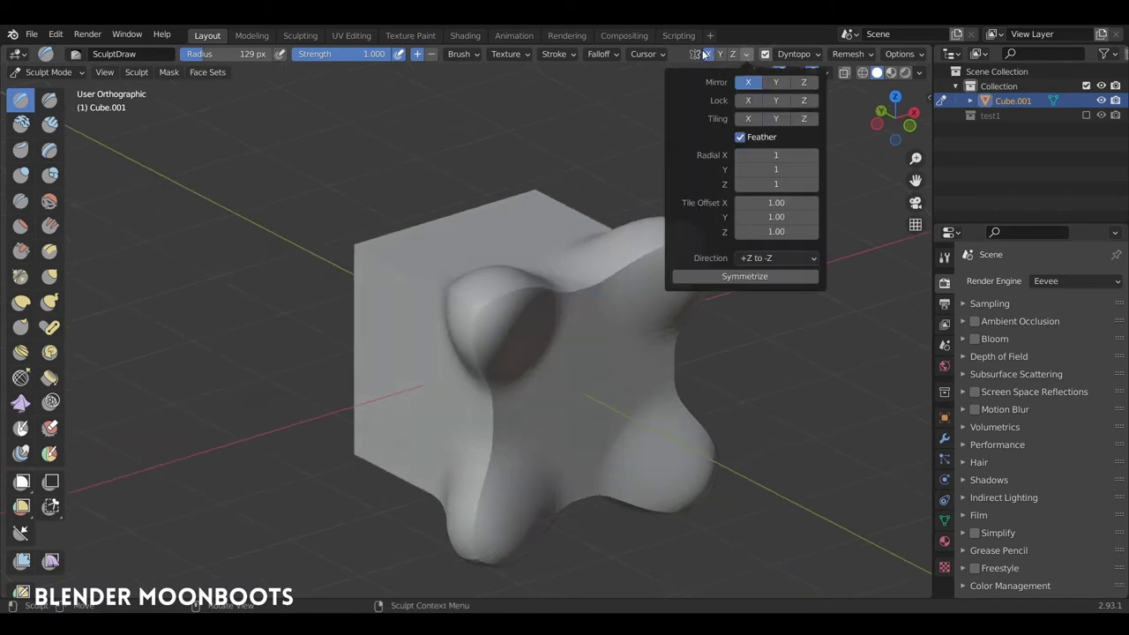
pyautogui.click(707, 55)
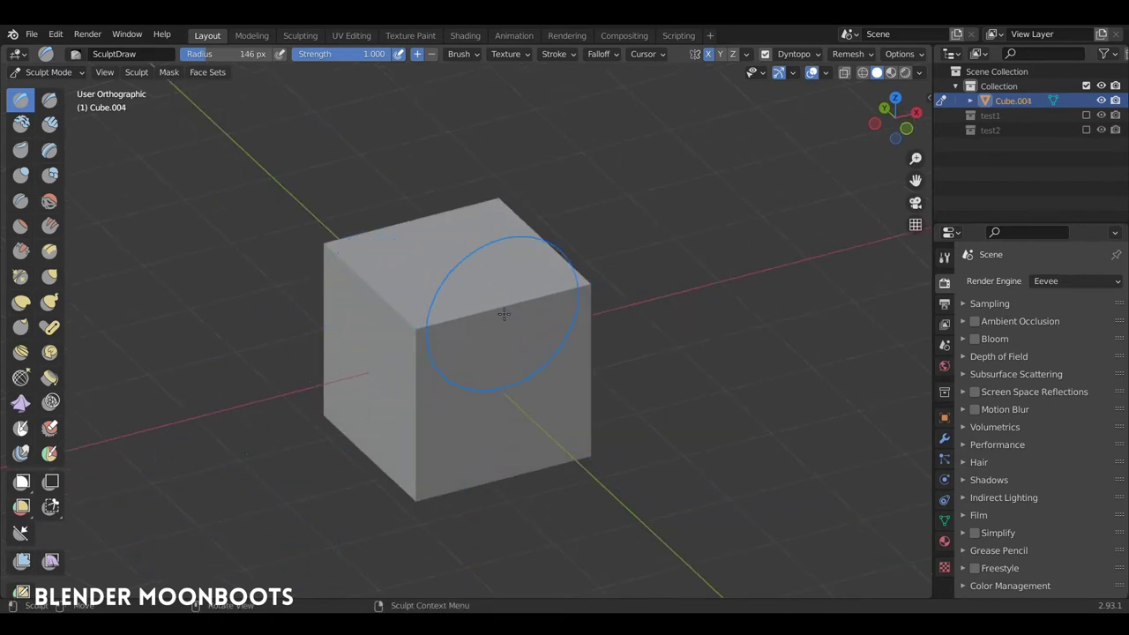
# - Resize the Draw brush to a 117 px radius, leaving strength at 1.000
pyautogui.press('f')
pyautogui.click(560, 295)
pyautogui.press('f')
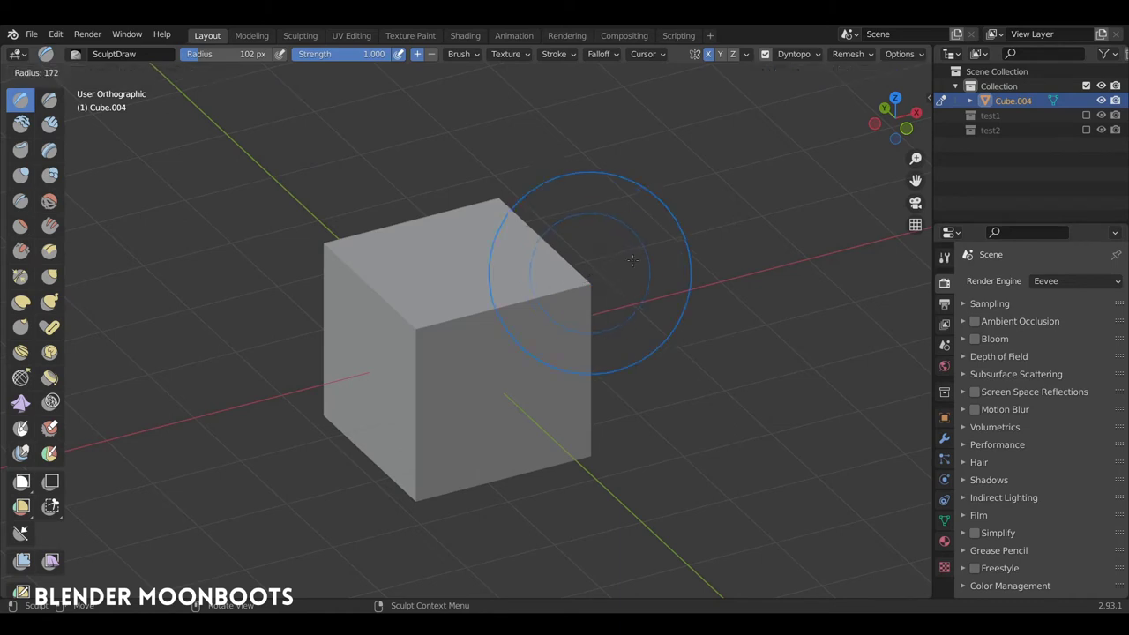
pyautogui.click(560, 323)
pyautogui.hotkey('shift', 'f')
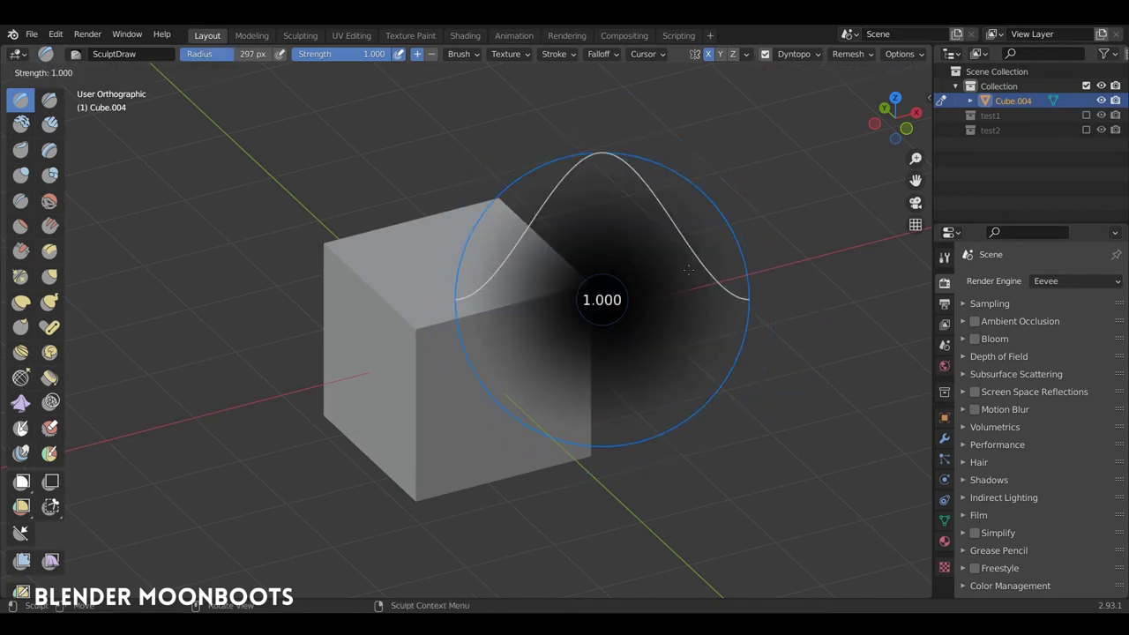
pyautogui.press('Escape')
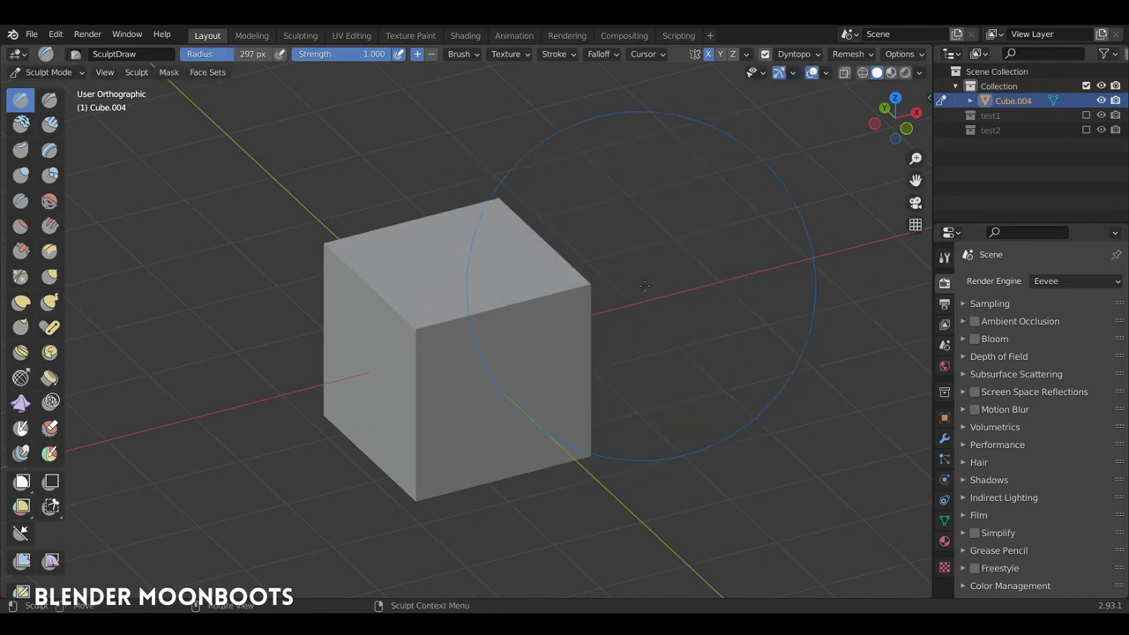
pyautogui.press('f')
pyautogui.click(566, 307)
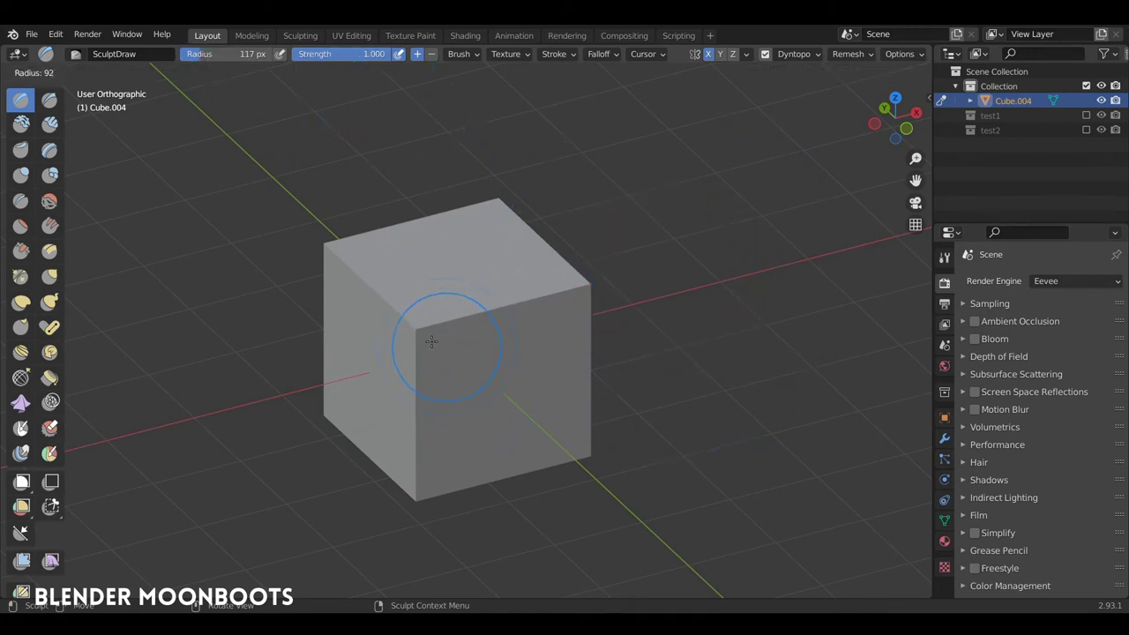
# - Sculpt two mirrored blobs on the cube's front and raise the area between them
pyautogui.moveTo(433, 334); pyautogui.dragTo(400, 326)
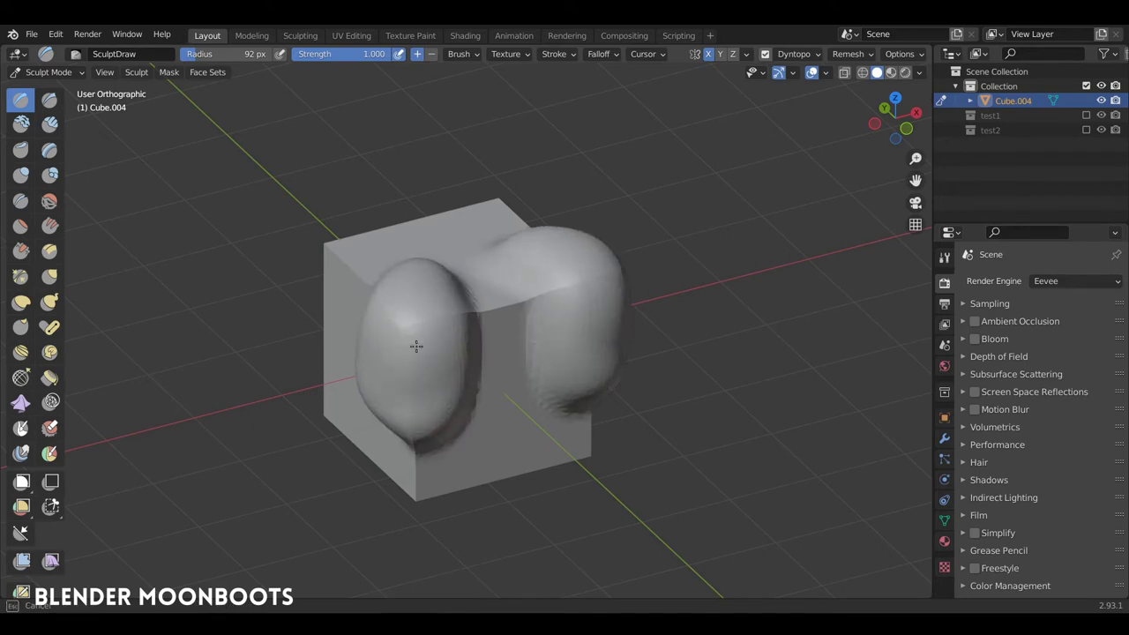
pyautogui.moveTo(400, 327); pyautogui.dragTo(479, 327, button='middle')
pyautogui.moveTo(491, 444); pyautogui.dragTo(481, 403)
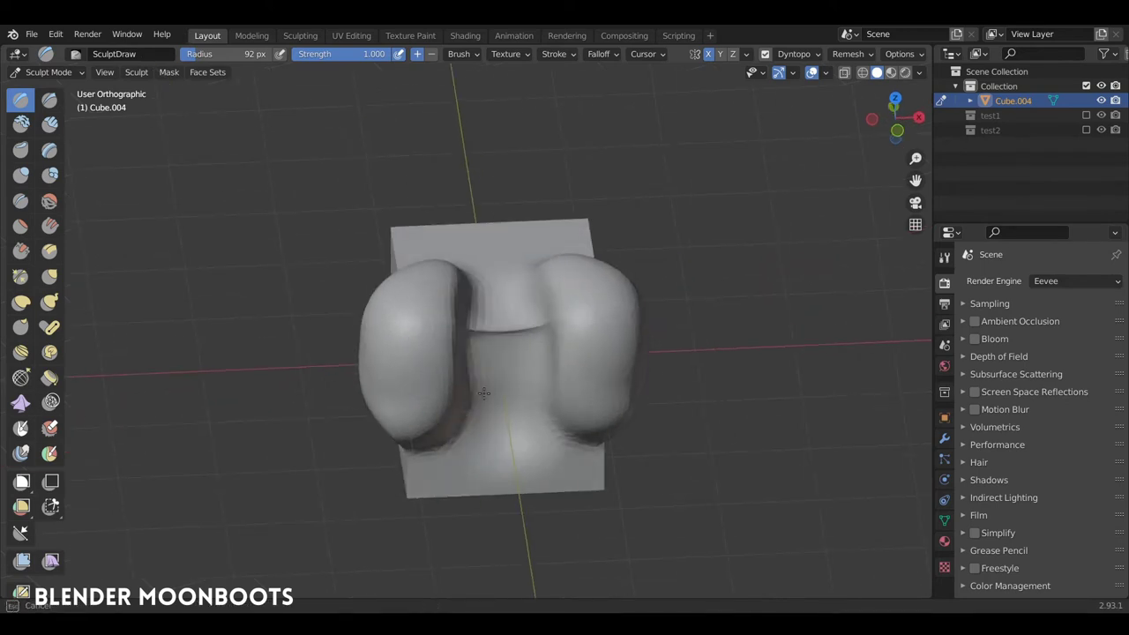
pyautogui.moveTo(492, 316); pyautogui.dragTo(479, 357, button='middle')
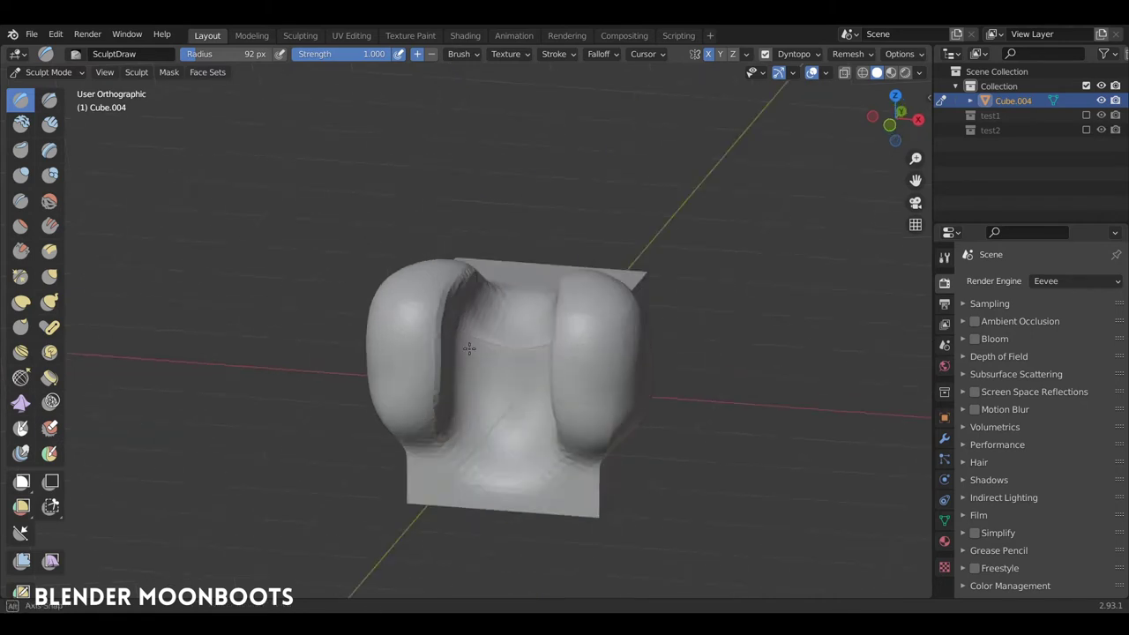
pyautogui.moveTo(486, 315)
pyautogui.mouseDown(button='middle')
pyautogui.moveTo(438, 311)
pyautogui.moveTo(509, 332)
pyautogui.moveTo(487, 336)
pyautogui.moveTo(479, 303)
pyautogui.mouseUp(button='middle')
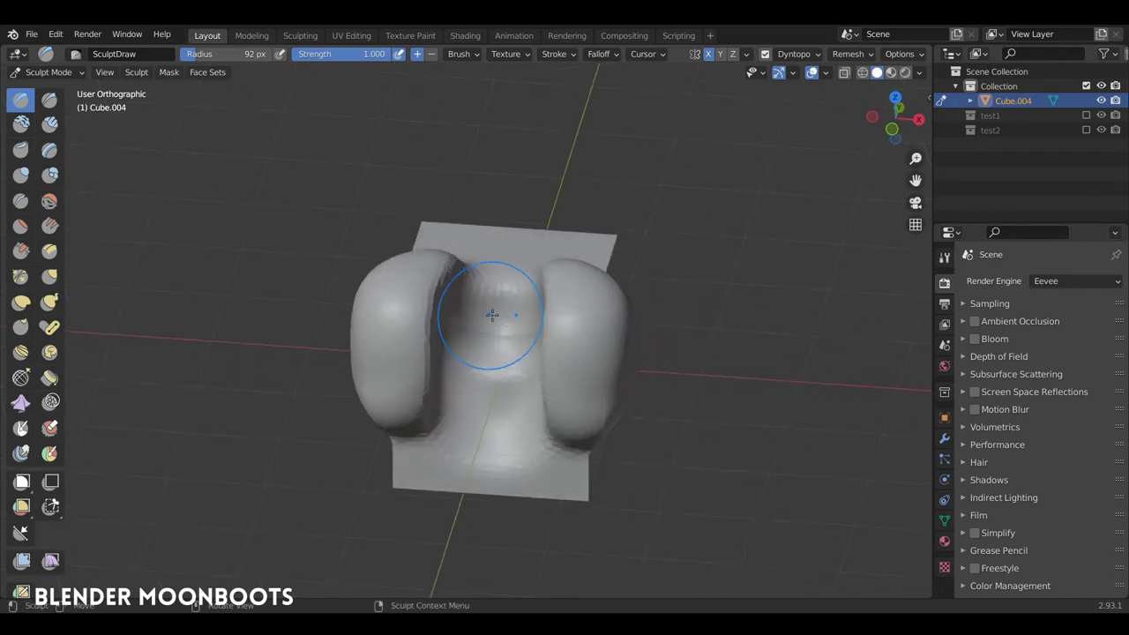
pyautogui.moveTo(479, 353)
pyautogui.mouseDown(button='middle')
pyautogui.moveTo(535, 328)
pyautogui.moveTo(479, 345)
pyautogui.moveTo(467, 370)
pyautogui.moveTo(437, 305)
pyautogui.mouseUp(button='middle')
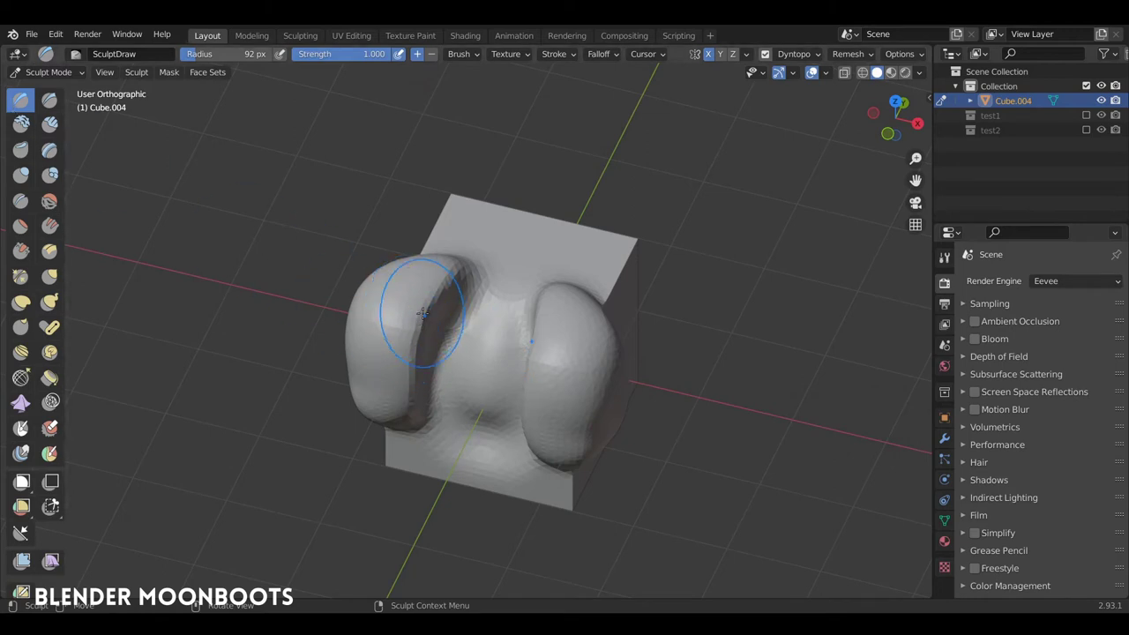
pyautogui.moveTo(441, 353); pyautogui.dragTo(442, 300, button='middle')
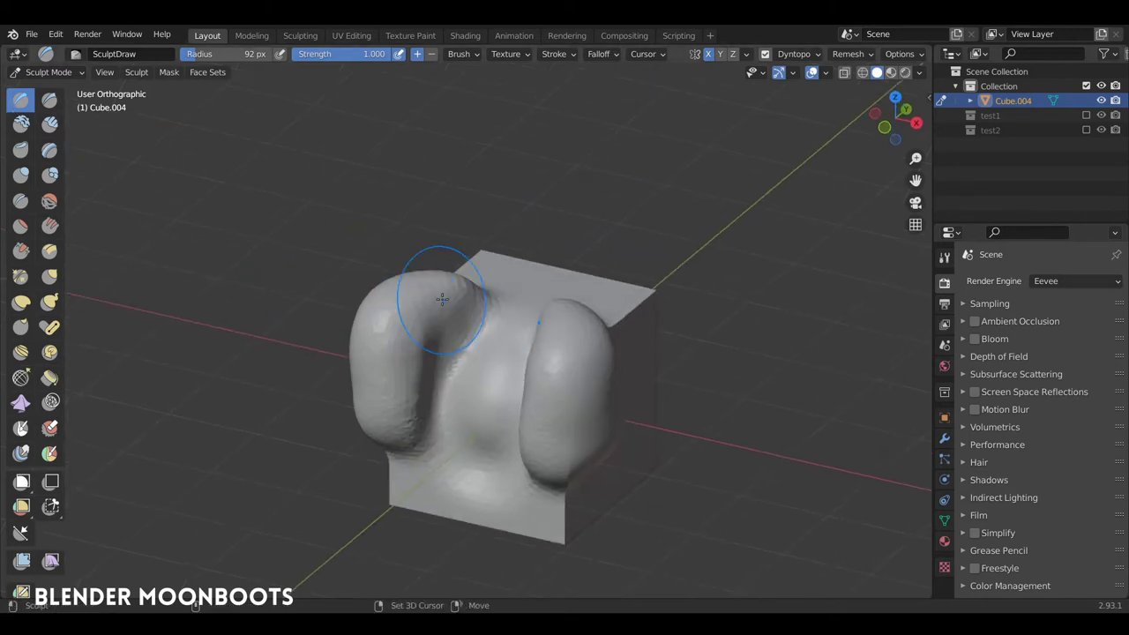
pyautogui.moveTo(453, 353); pyautogui.dragTo(512, 345, button='middle')
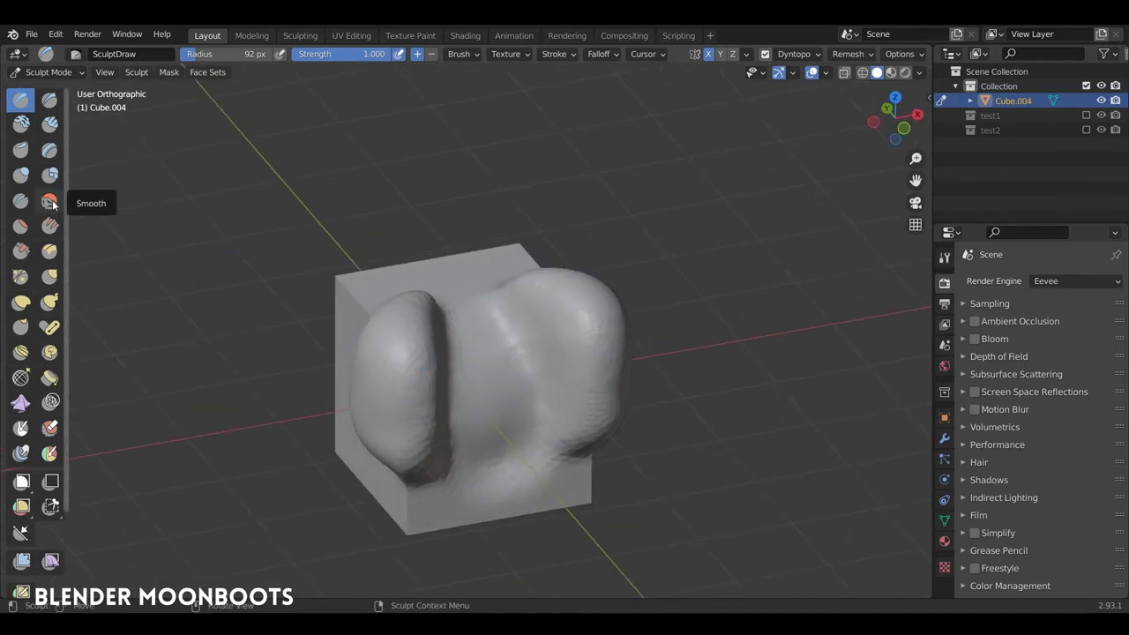
pyautogui.moveTo(476, 318)
pyautogui.mouseDown(button='middle')
pyautogui.moveTo(450, 326)
pyautogui.moveTo(392, 413)
pyautogui.mouseUp(button='middle')
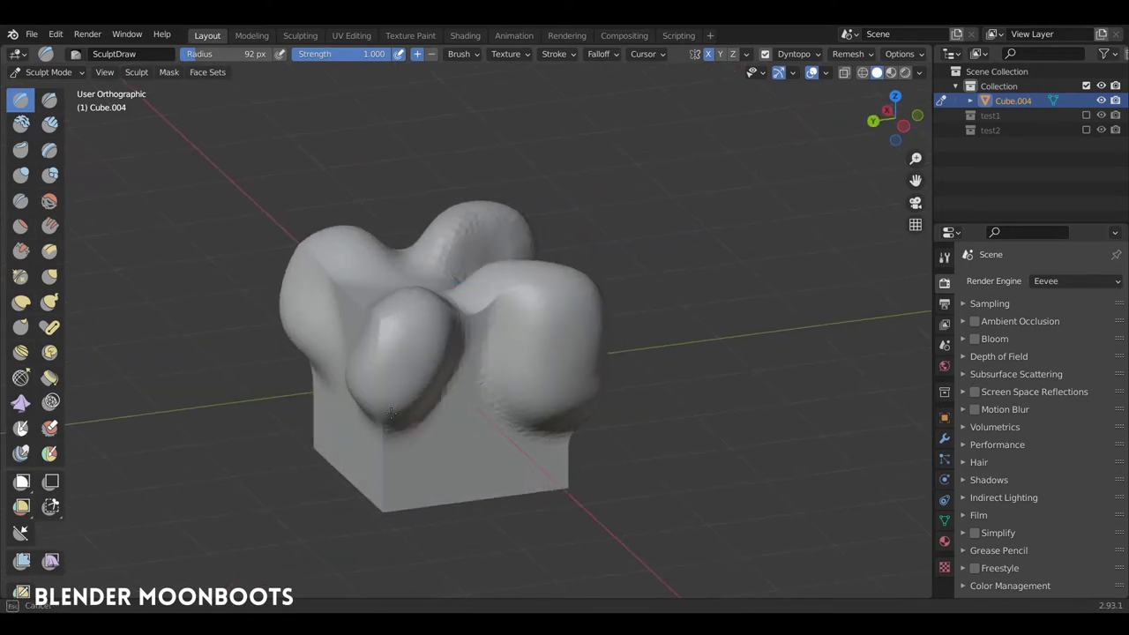
# - Undo the faceted strokes, reshape the front-left lobe, and pick Clay Strips at 0.600 strength
pyautogui.hotkey('ctrl', 'z')
pyautogui.moveTo(443, 414); pyautogui.dragTo(390, 327)
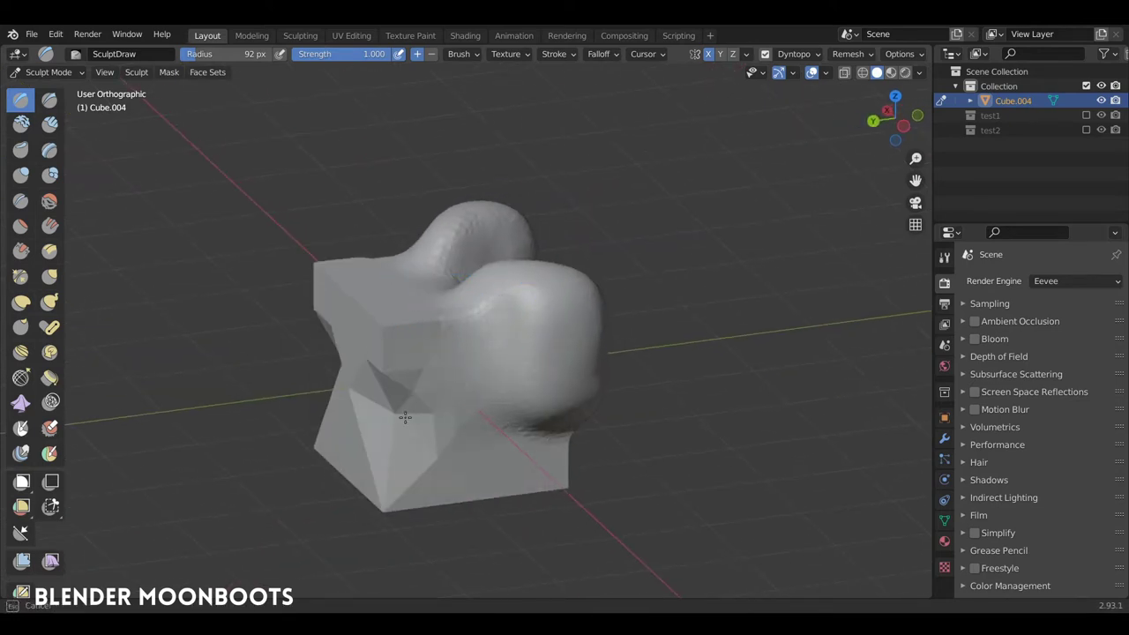
pyautogui.hotkey('ctrl', 'z')
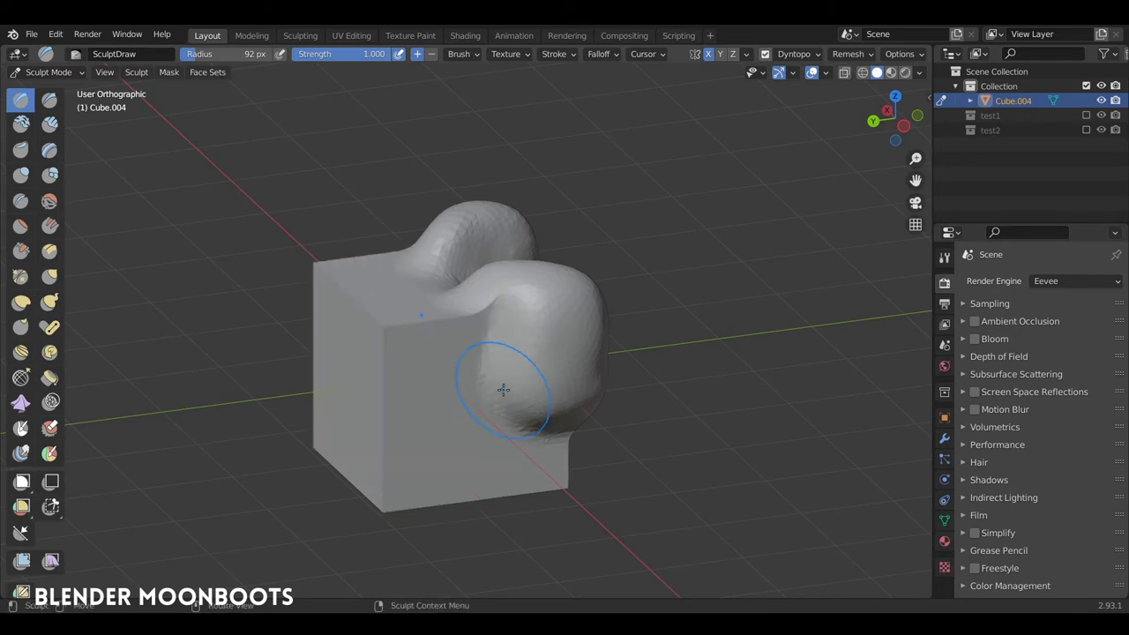
pyautogui.moveTo(504, 391); pyautogui.dragTo(532, 403, button='middle')
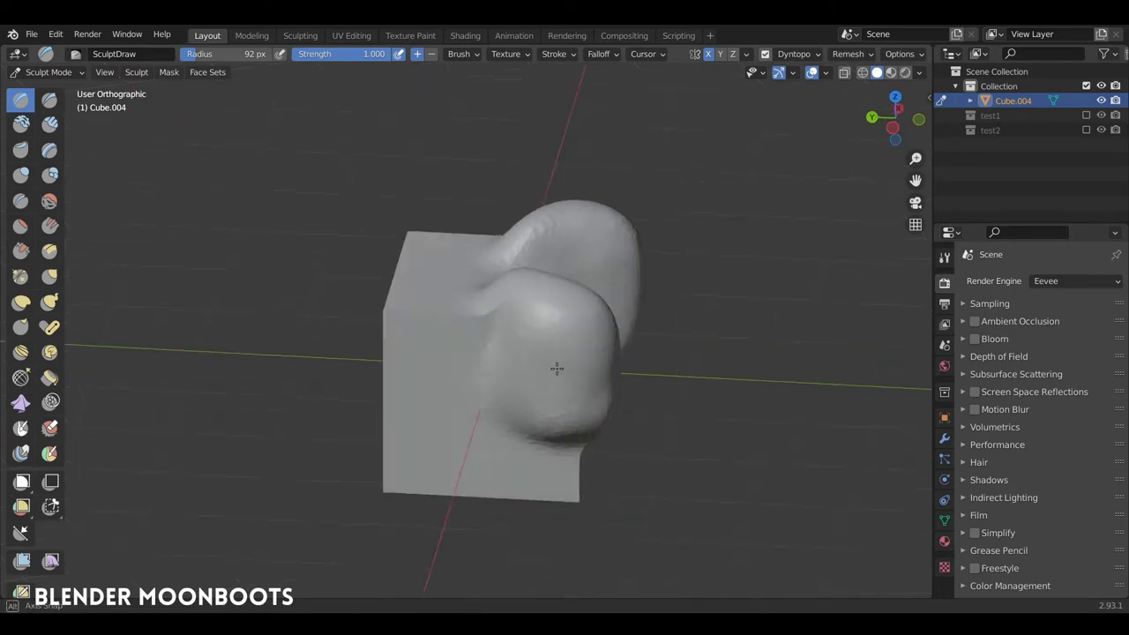
pyautogui.moveTo(537, 363); pyautogui.dragTo(554, 340, button='middle')
pyautogui.moveTo(554, 341); pyautogui.dragTo(584, 346)
pyautogui.moveTo(585, 347); pyautogui.dragTo(391, 352, button='middle')
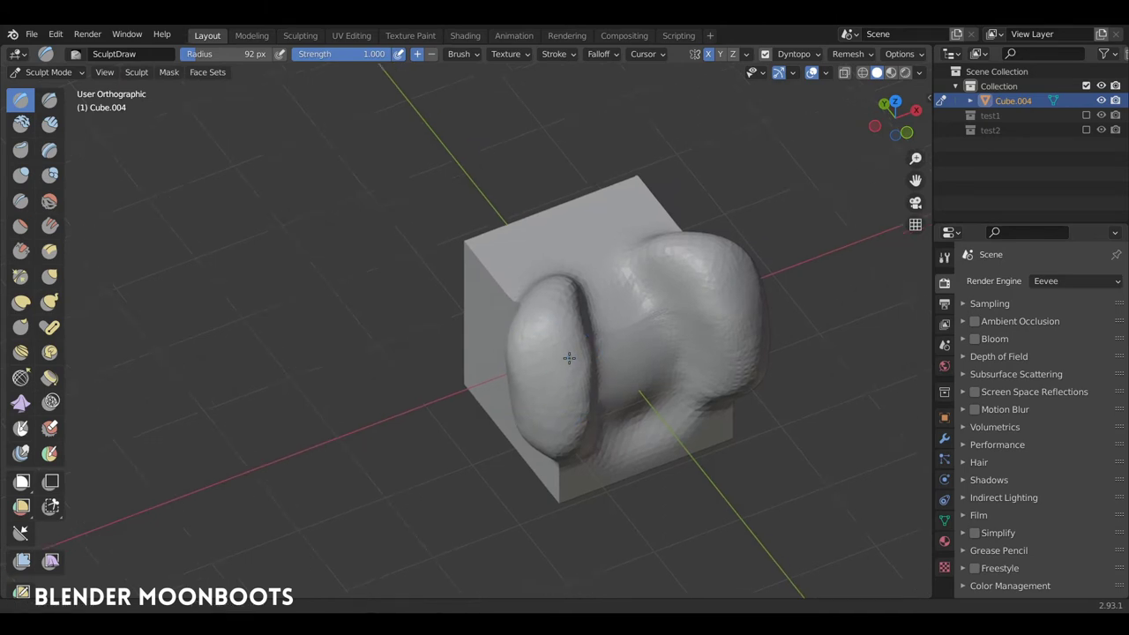
pyautogui.moveTo(327, 252)
pyautogui.mouseDown(button='middle')
pyautogui.moveTo(423, 234)
pyautogui.moveTo(397, 247)
pyautogui.mouseUp(button='middle')
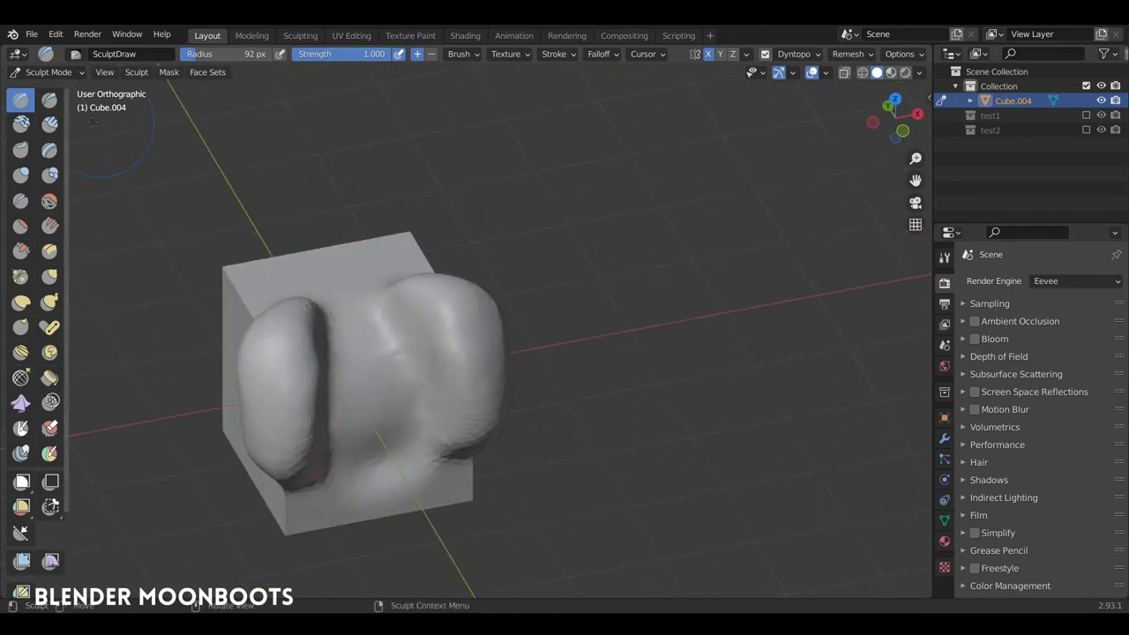
pyautogui.click(50, 126)
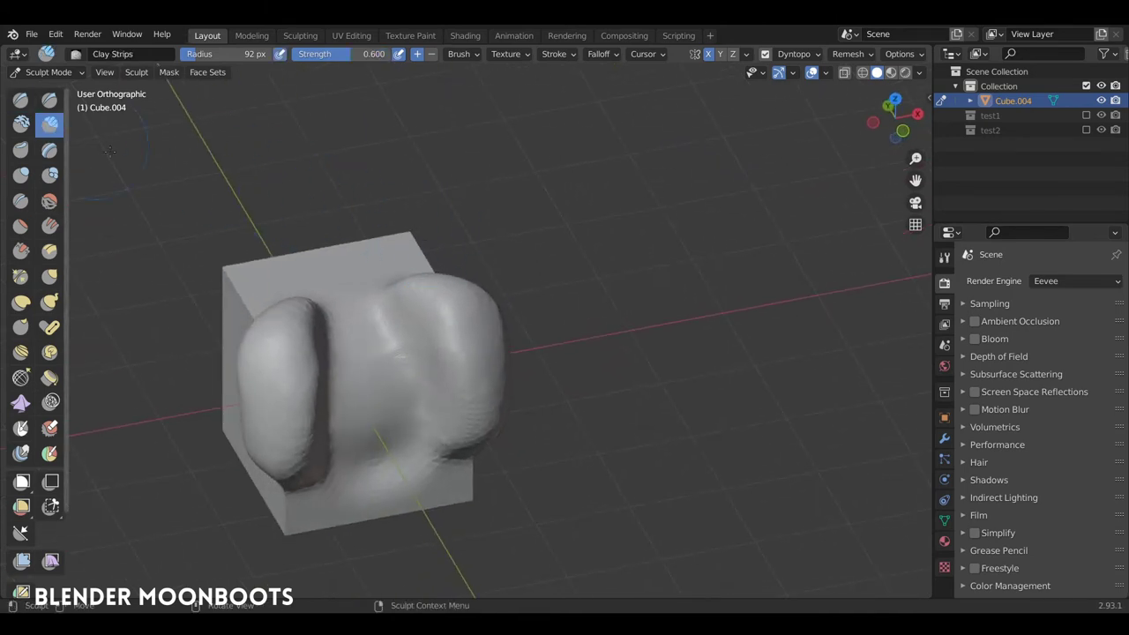
# - Build up and reshape the central groove between the cube's two lumps
pyautogui.moveTo(344, 291); pyautogui.dragTo(374, 292, button='middle')
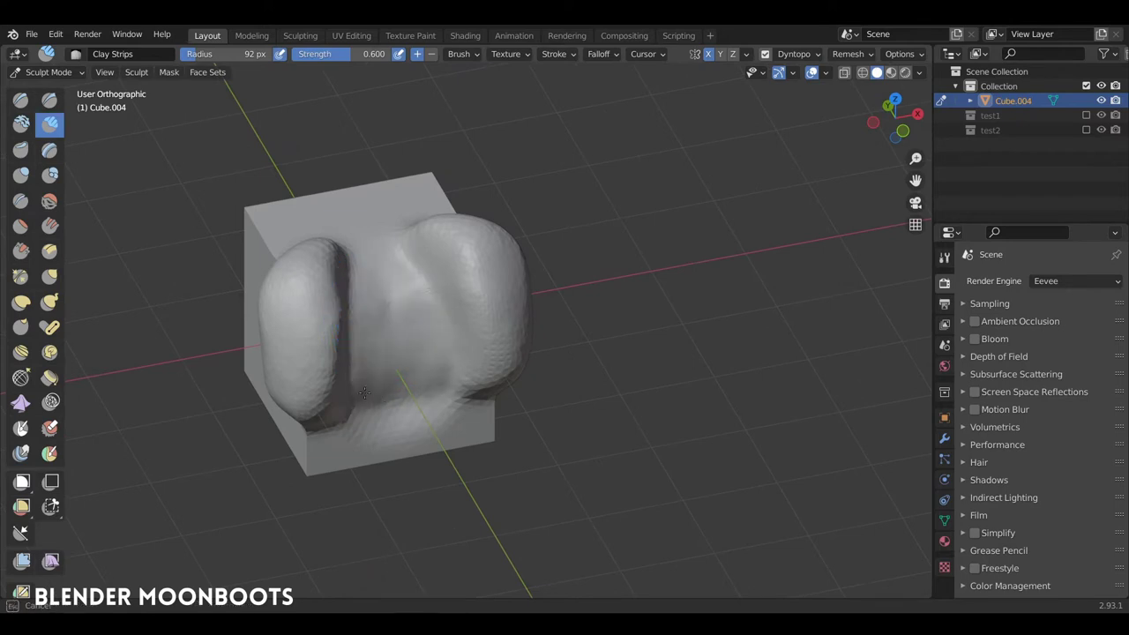
pyautogui.moveTo(364, 394); pyautogui.dragTo(396, 387)
pyautogui.moveTo(395, 340); pyautogui.dragTo(371, 389)
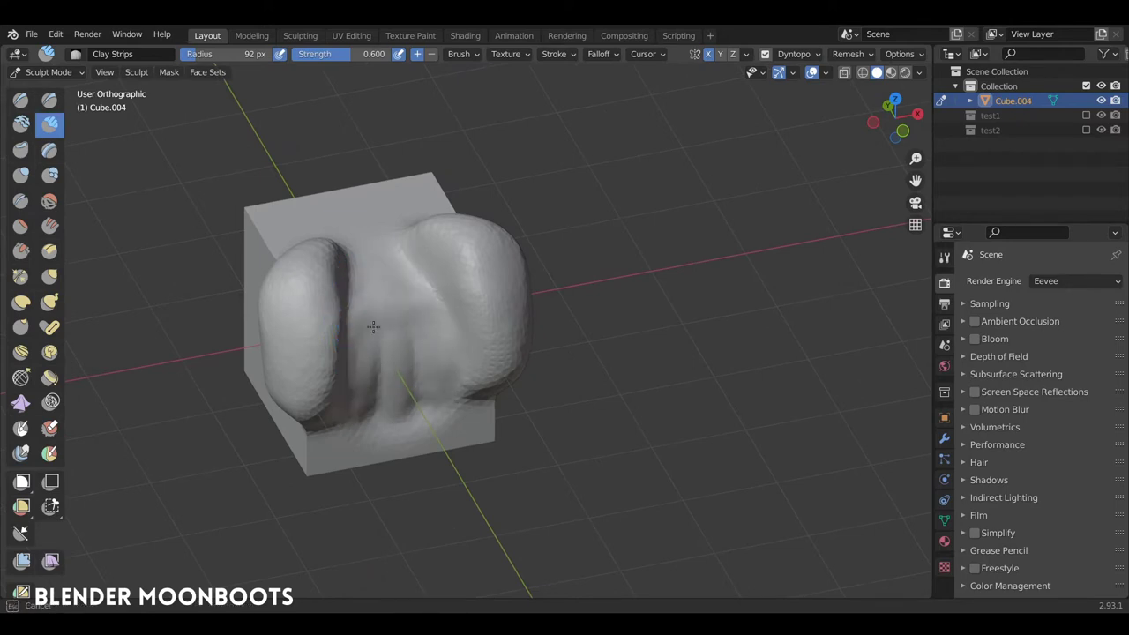
pyautogui.moveTo(388, 370)
pyautogui.mouseDown(button='middle')
pyautogui.moveTo(403, 343)
pyautogui.moveTo(401, 304)
pyautogui.mouseUp(button='middle')
pyautogui.moveTo(397, 388); pyautogui.dragTo(403, 290)
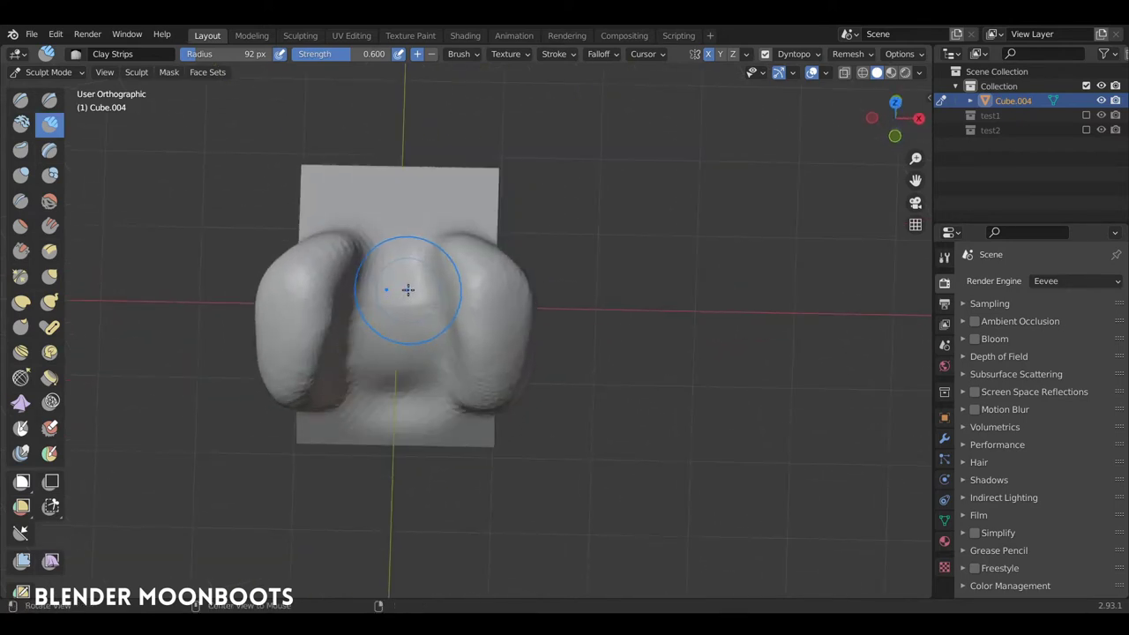
pyautogui.moveTo(403, 291); pyautogui.dragTo(438, 240, button='middle')
pyautogui.moveTo(396, 289); pyautogui.dragTo(303, 290, button='middle')
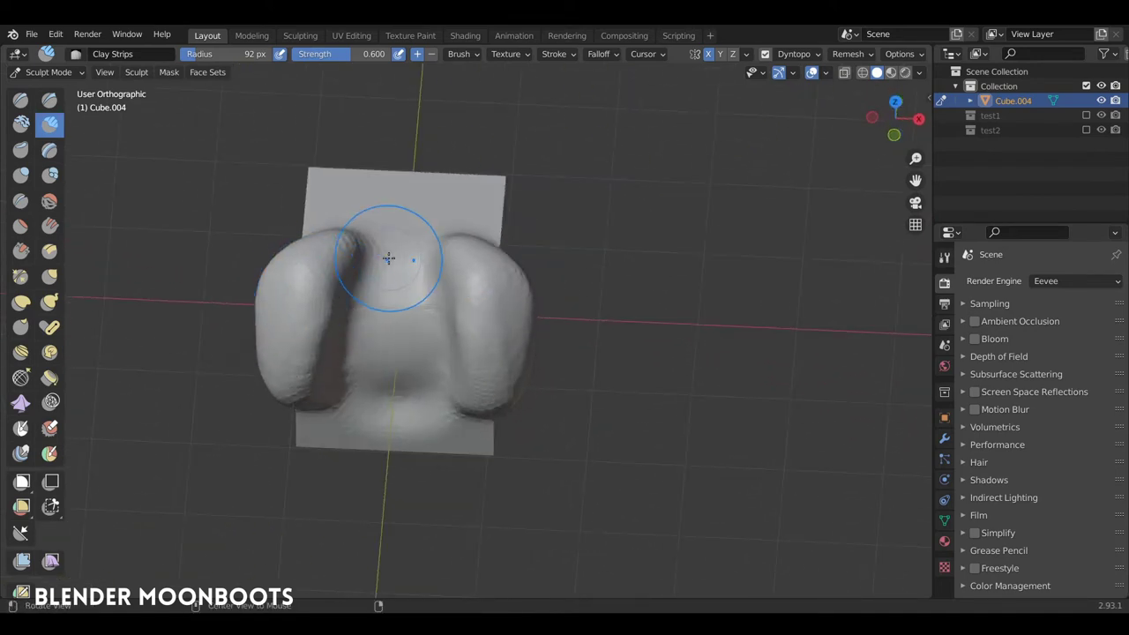
pyautogui.moveTo(391, 257); pyautogui.dragTo(374, 200, button='middle')
pyautogui.moveTo(440, 209); pyautogui.dragTo(476, 171, button='middle')
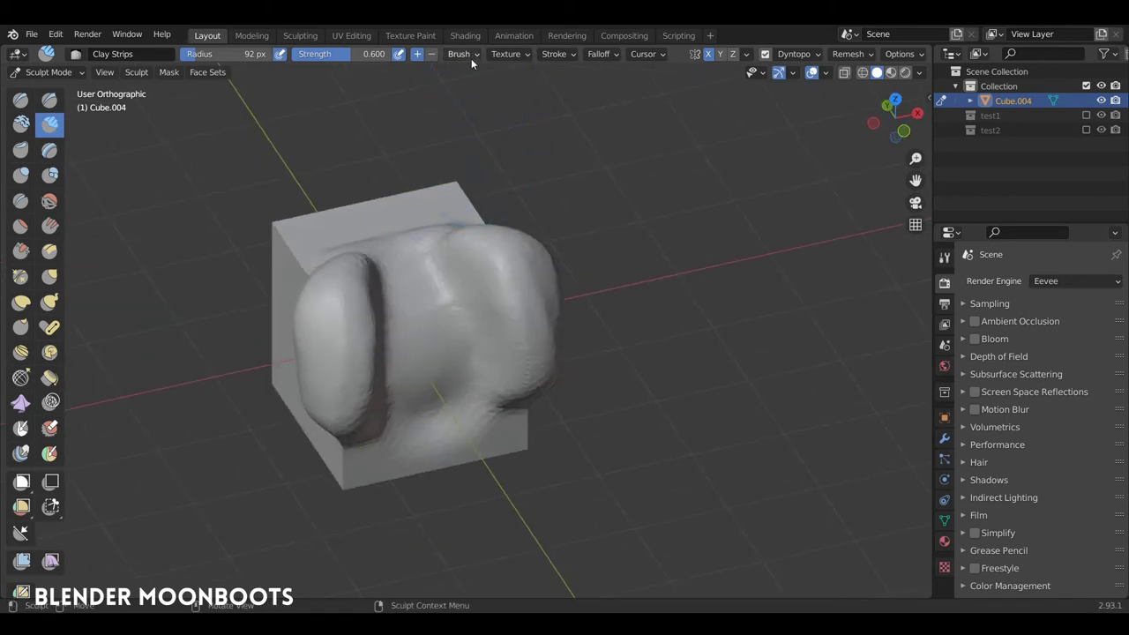
# - Lower the Clay Strips tip roundness, lay strips across the cube's middle and smooth them
pyautogui.click(461, 55)
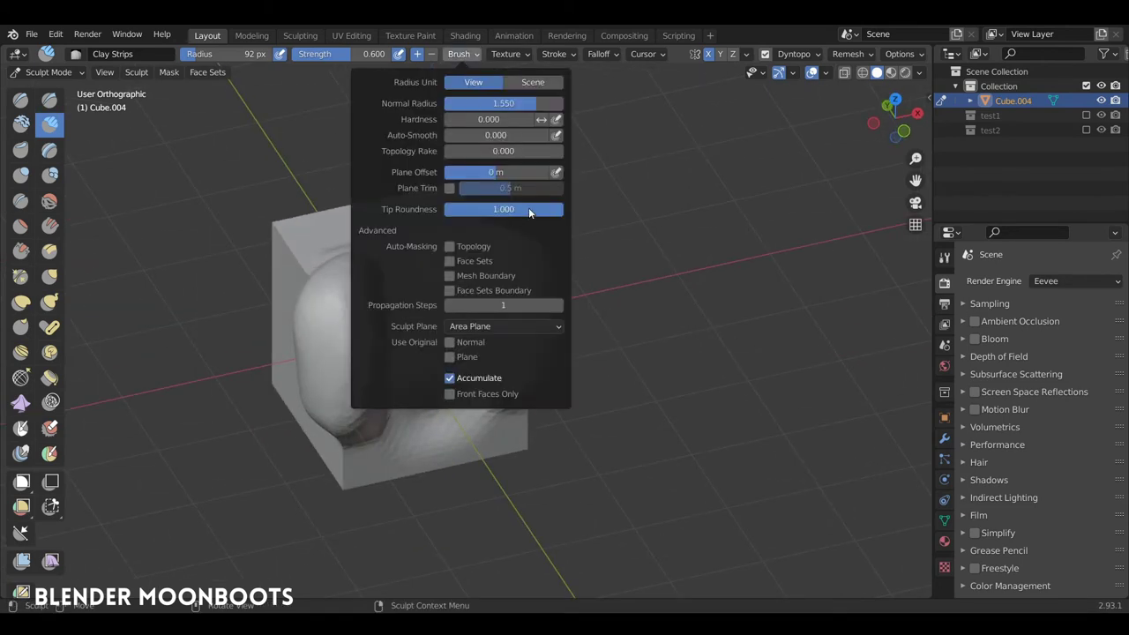
pyautogui.moveTo(528, 207); pyautogui.dragTo(519, 212)
pyautogui.moveTo(368, 203); pyautogui.dragTo(401, 265, button='middle')
pyautogui.moveTo(406, 247)
pyautogui.mouseDown()
pyautogui.moveTo(403, 336)
pyautogui.moveTo(396, 218)
pyautogui.mouseUp()
pyautogui.moveTo(396, 220); pyautogui.dragTo(391, 244, button='middle')
pyautogui.scroll(3, 395, 252)
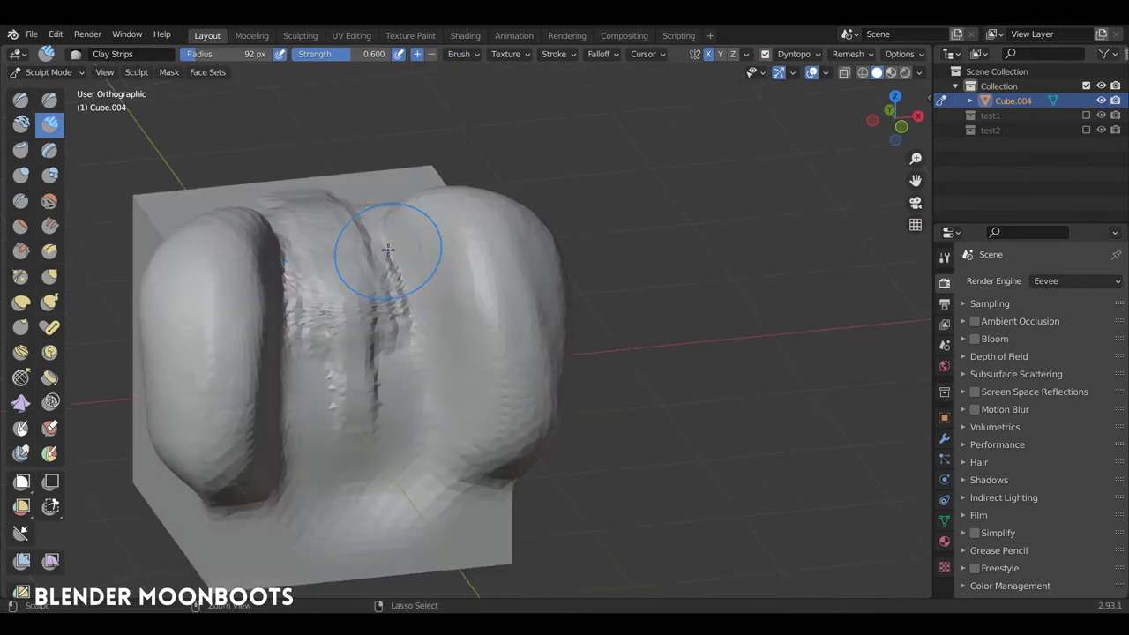
pyautogui.moveTo(391, 245)
pyautogui.keyDown('shift'); pyautogui.mouseDown()
pyautogui.moveTo(365, 232)
pyautogui.moveTo(389, 210)
pyautogui.mouseUp(); pyautogui.keyUp('shift')
# - Raise the brush tip roundness to 1.000 and lay more clay strips across the middle
pyautogui.click(457, 54)
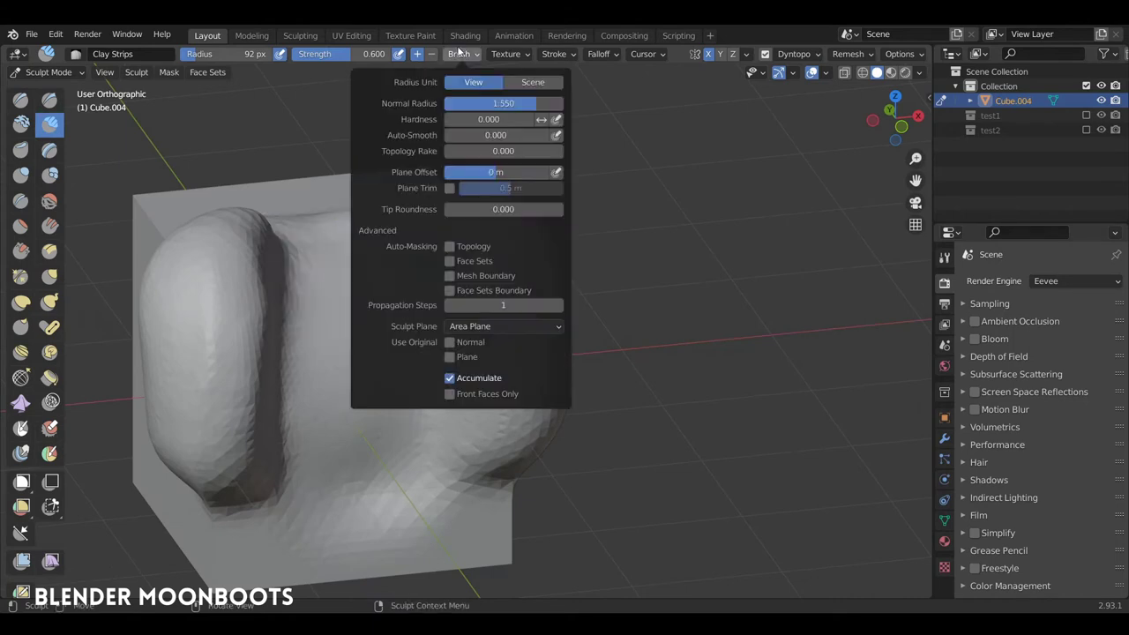
pyautogui.click(447, 210)
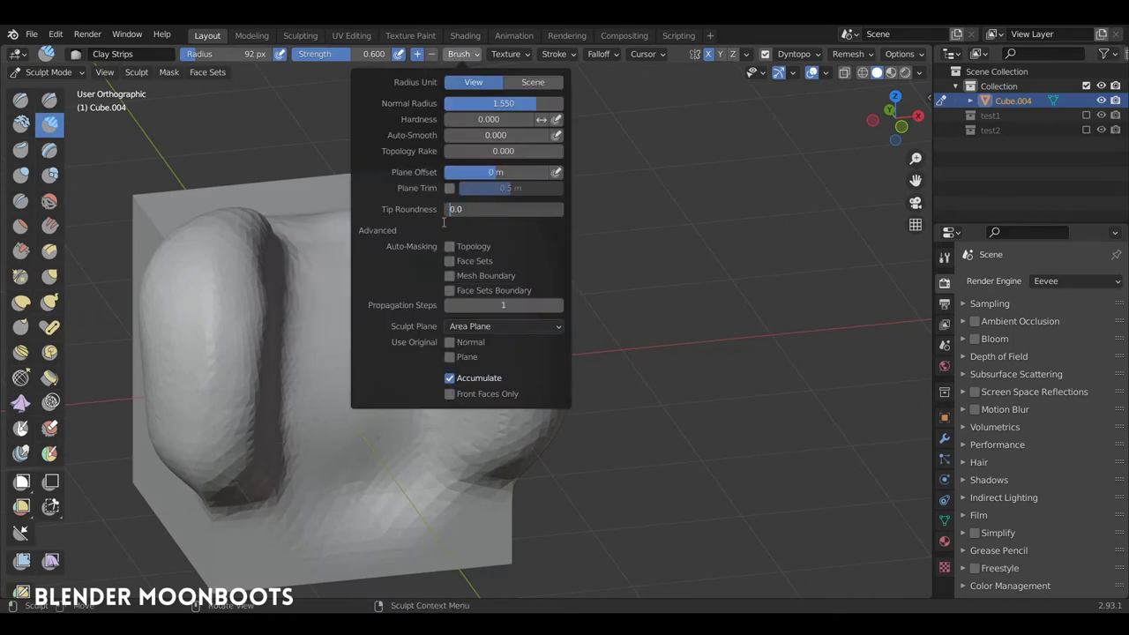
pyautogui.moveTo(450, 215); pyautogui.dragTo(462, 215)
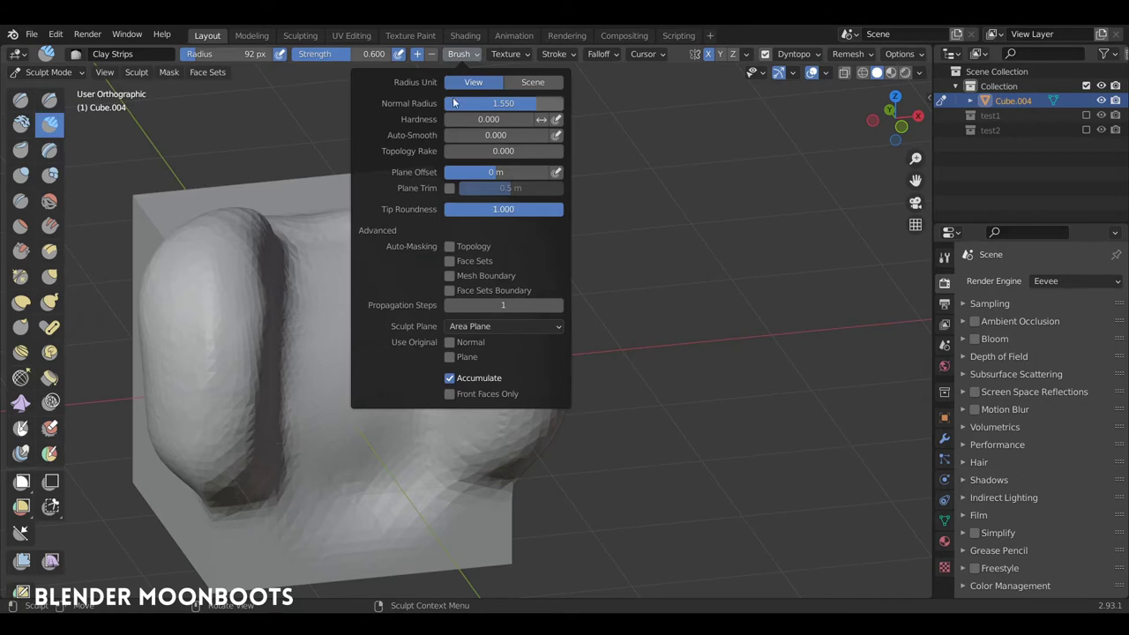
pyautogui.moveTo(340, 240); pyautogui.dragTo(382, 417)
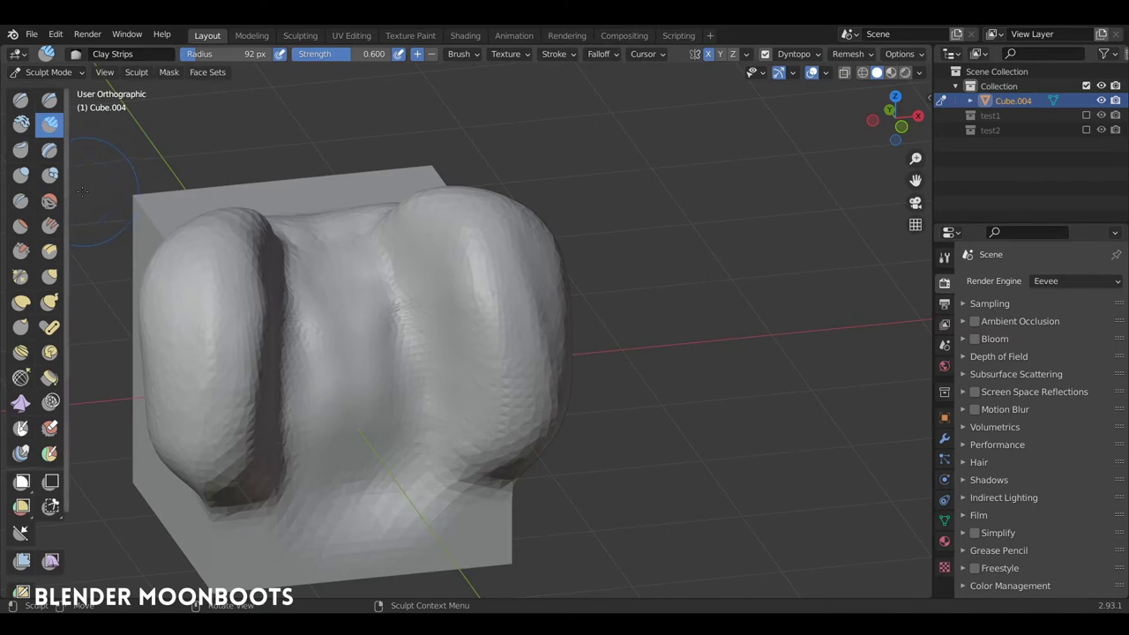
# - Deepen the vertical grooves on both sides of the central mass with the Crease brush
pyautogui.click(19, 203)
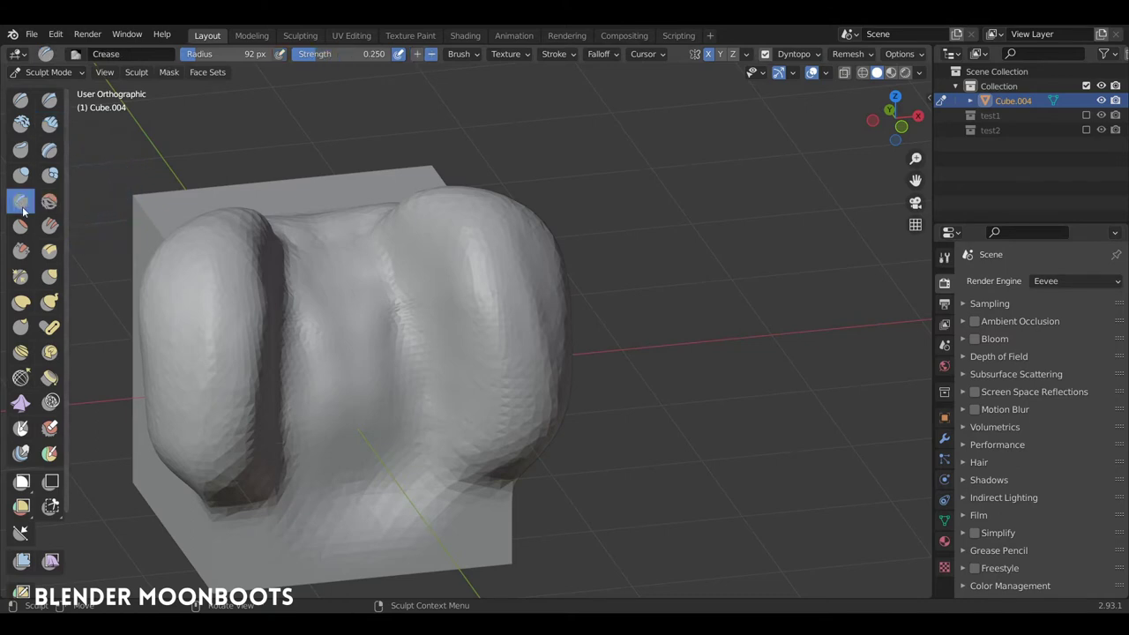
pyautogui.moveTo(290, 298); pyautogui.dragTo(296, 289, button='middle')
pyautogui.moveTo(296, 290); pyautogui.dragTo(295, 397)
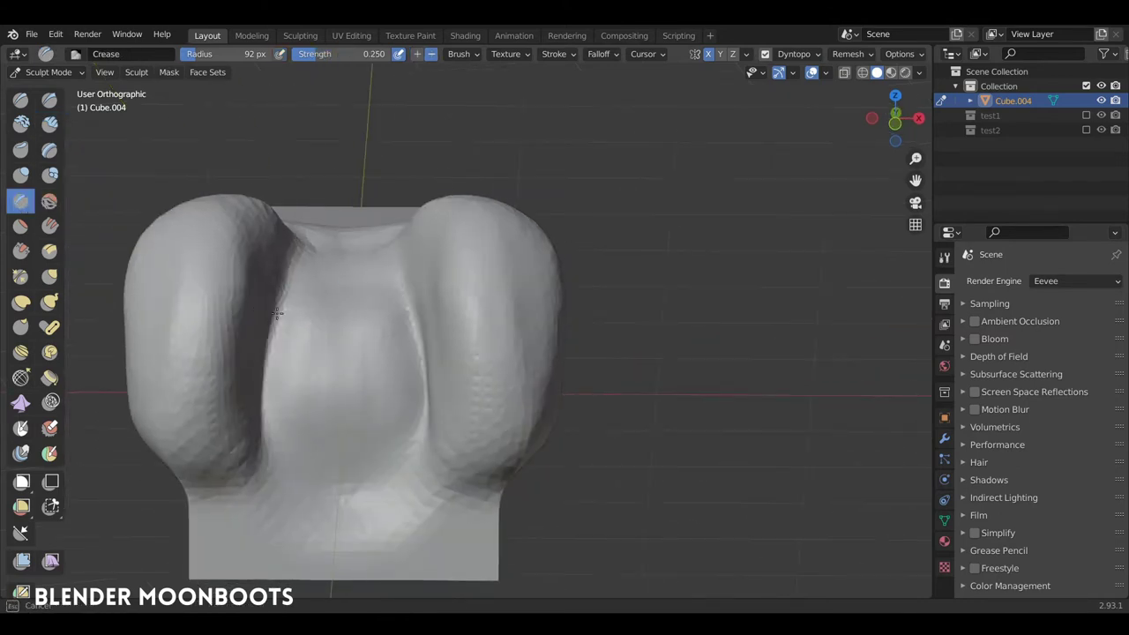
pyautogui.moveTo(294, 398)
pyautogui.mouseDown(button='middle')
pyautogui.moveTo(256, 372)
pyautogui.moveTo(320, 396)
pyautogui.mouseUp(button='middle')
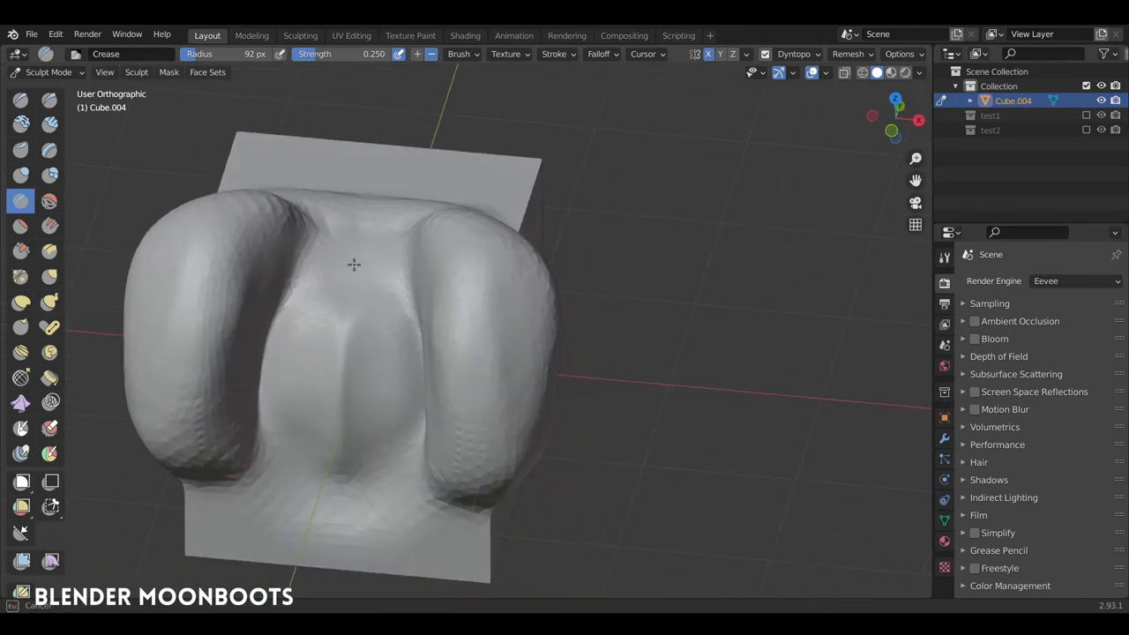
# - Soften the central crease into a rounded bulge between the grooves
pyautogui.moveTo(335, 331)
pyautogui.mouseDown(button='middle')
pyautogui.moveTo(353, 360)
pyautogui.moveTo(370, 313)
pyautogui.moveTo(405, 289)
pyautogui.mouseUp(button='middle')
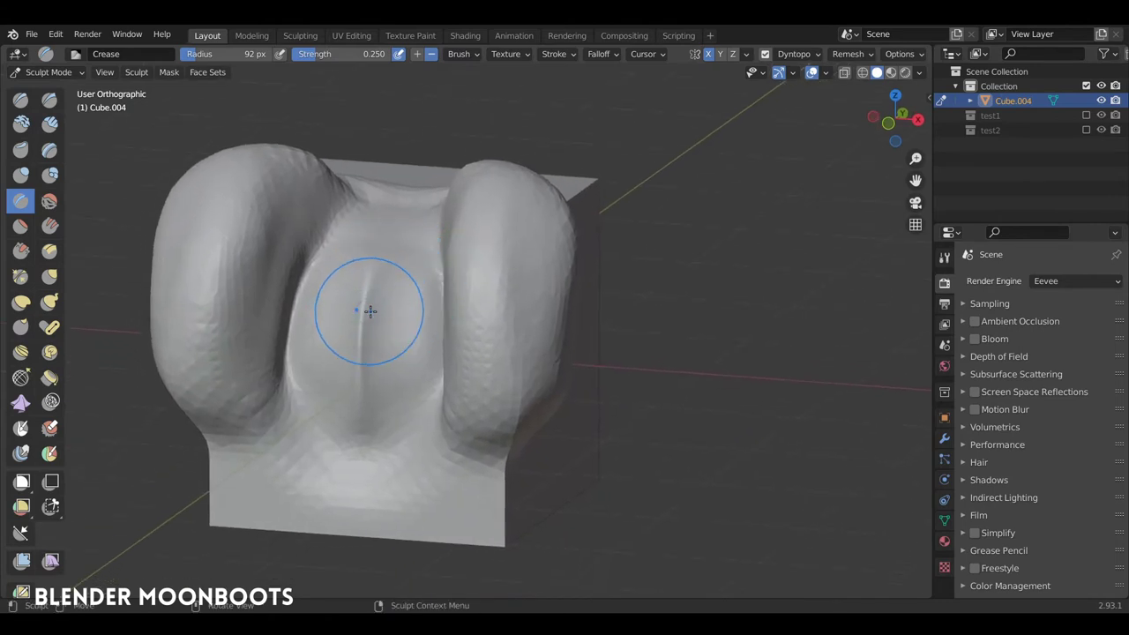
pyautogui.moveTo(371, 311)
pyautogui.keyDown('shift'); pyautogui.mouseDown()
pyautogui.moveTo(355, 382)
pyautogui.moveTo(345, 291)
pyautogui.mouseUp(); pyautogui.keyUp('shift')
pyautogui.moveTo(345, 290); pyautogui.dragTo(360, 279, button='middle')
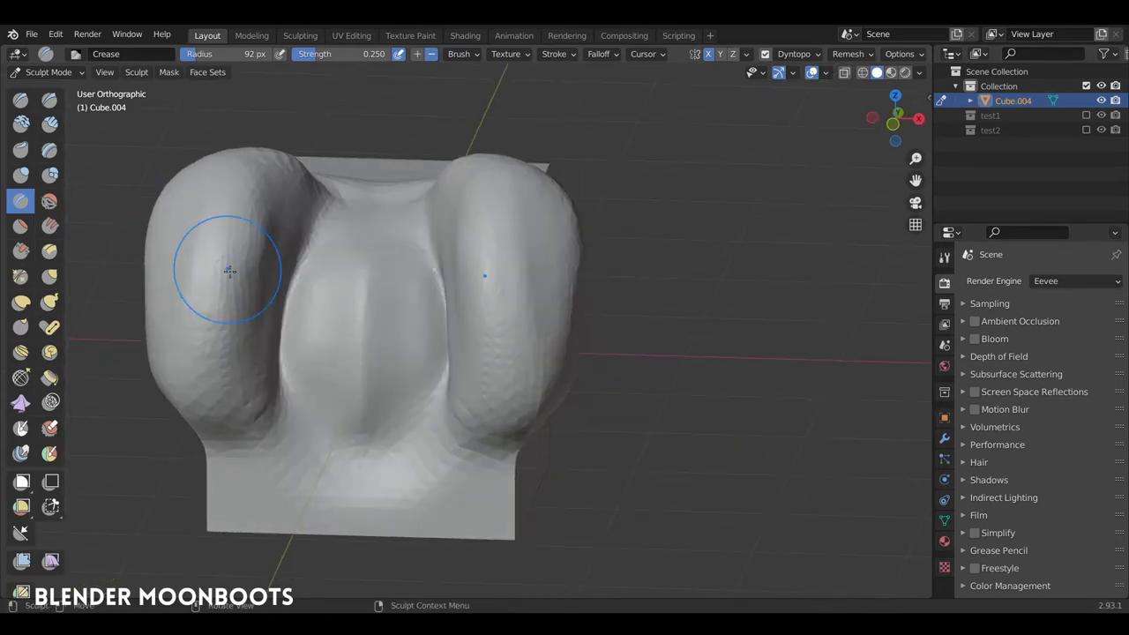
pyautogui.moveTo(280, 327)
pyautogui.mouseDown(button='middle')
pyautogui.moveTo(292, 327)
pyautogui.moveTo(308, 292)
pyautogui.mouseUp(button='middle')
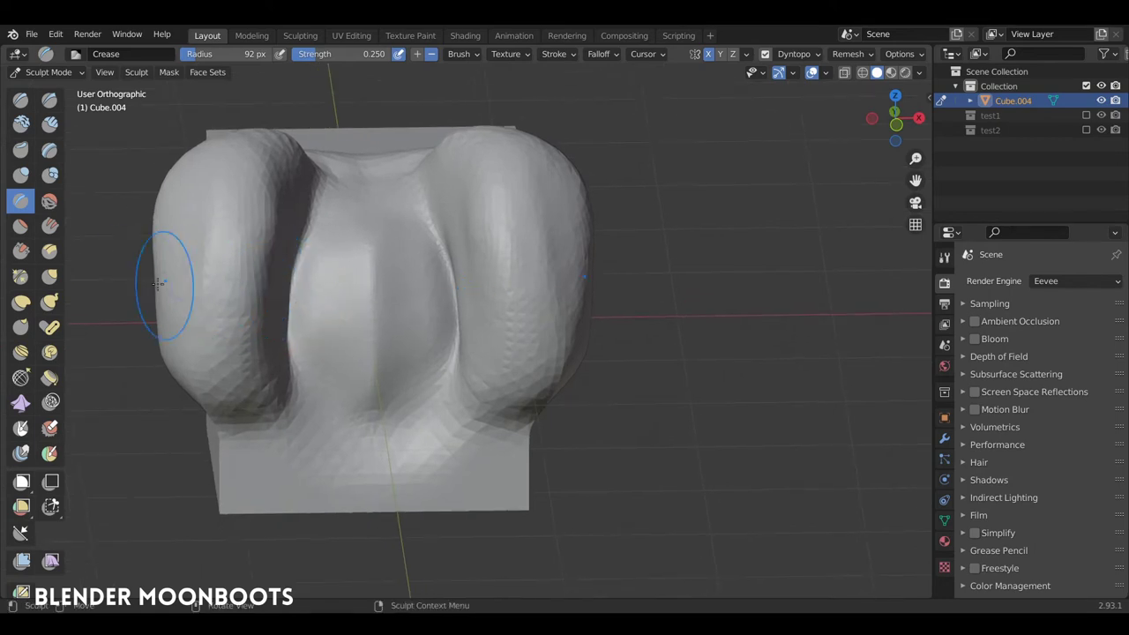
pyautogui.click(49, 278)
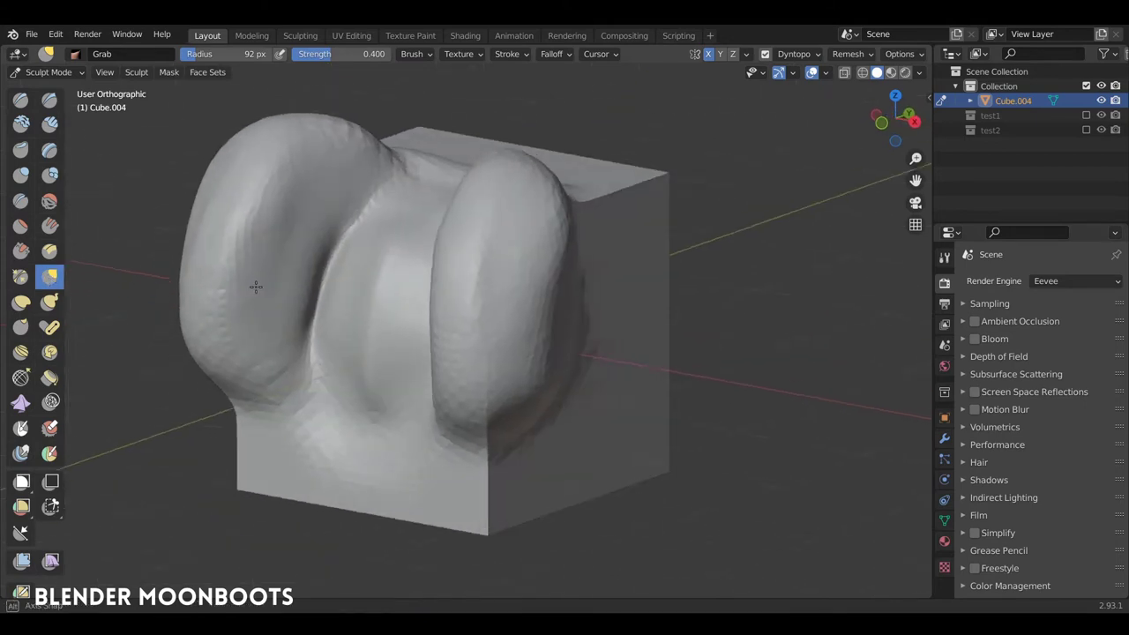
# - Enlarge the Grab brush to 247 px and pull the mesh's right flap down-left
pyautogui.moveTo(494, 336)
pyautogui.mouseDown(button='middle')
pyautogui.moveTo(624, 467)
pyautogui.moveTo(560, 252)
pyautogui.mouseUp(button='middle')
pyautogui.moveTo(600, 340); pyautogui.dragTo(503, 352, button='middle')
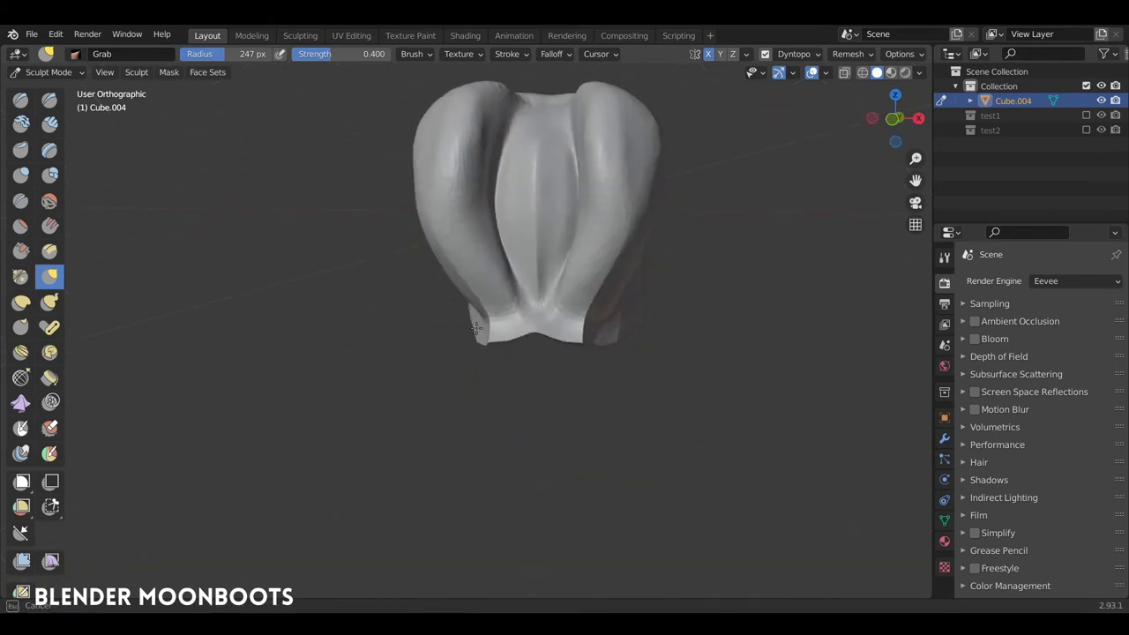
pyautogui.moveTo(503, 352); pyautogui.dragTo(756, 329, button='middle')
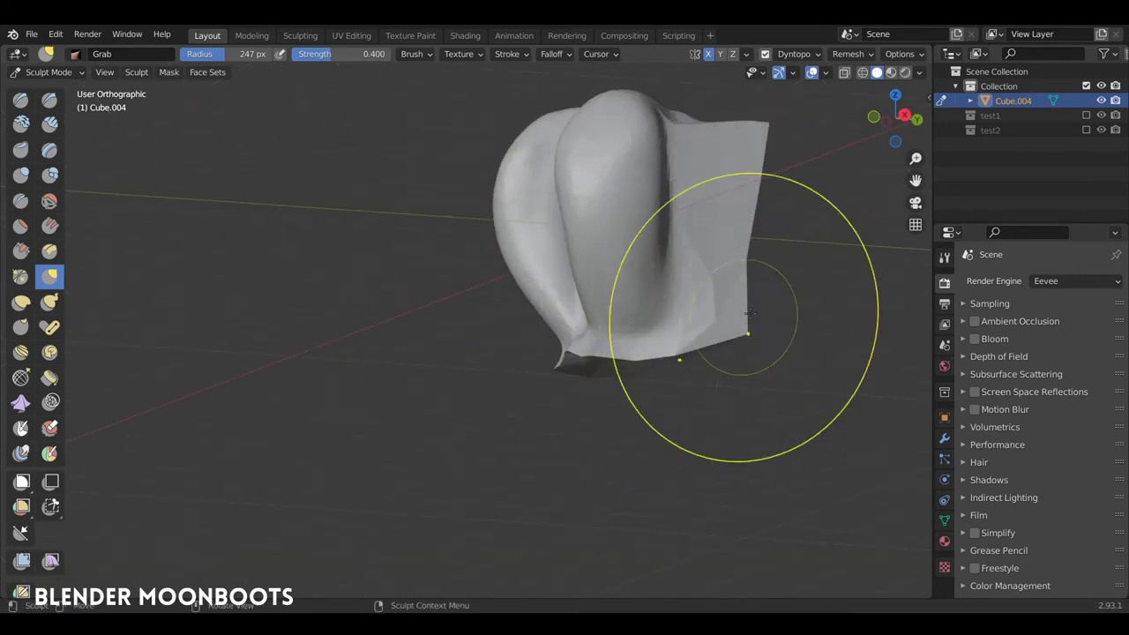
pyautogui.moveTo(731, 357); pyautogui.dragTo(615, 409)
pyautogui.moveTo(605, 332)
pyautogui.mouseDown(button='middle')
pyautogui.moveTo(611, 319)
pyautogui.moveTo(530, 388)
pyautogui.mouseUp(button='middle')
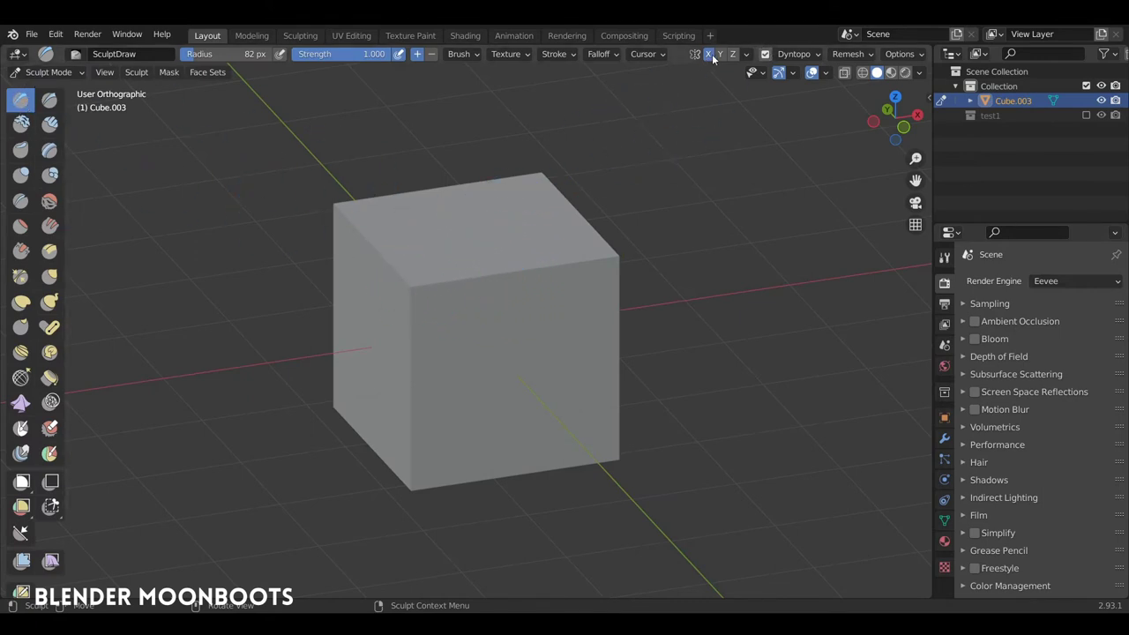
# - Push the new cube's top and right side out into bulges
pyautogui.moveTo(638, 258); pyautogui.dragTo(557, 264, button='middle')
pyautogui.scroll(-3, 556, 265)
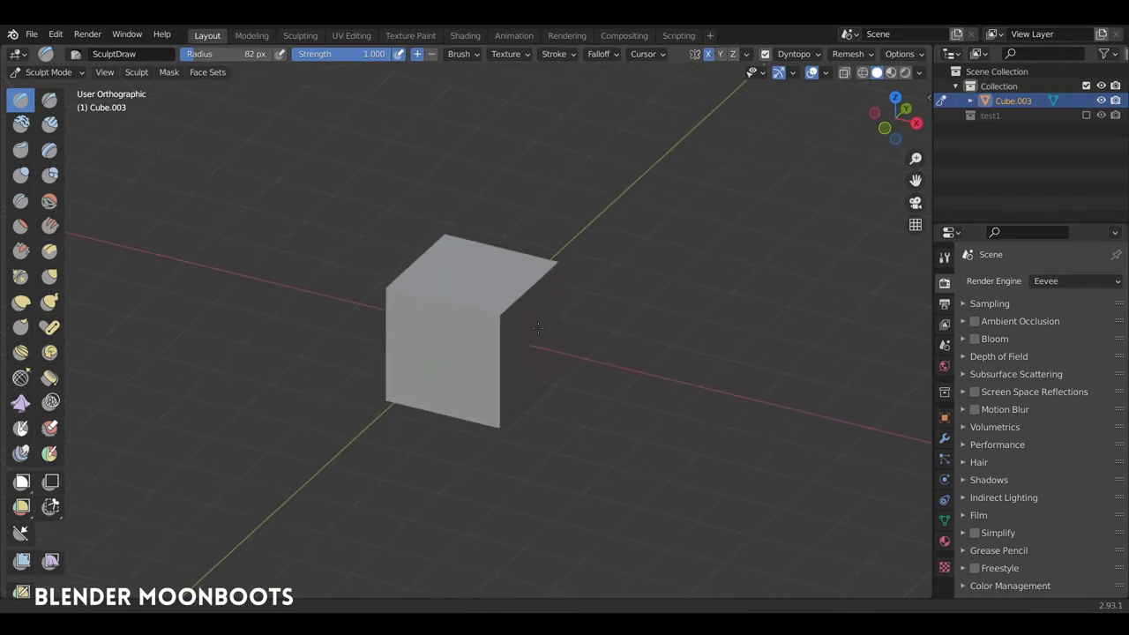
pyautogui.moveTo(530, 282)
pyautogui.mouseDown()
pyautogui.moveTo(397, 291)
pyautogui.moveTo(462, 397)
pyautogui.moveTo(464, 340)
pyautogui.moveTo(529, 265)
pyautogui.mouseUp()
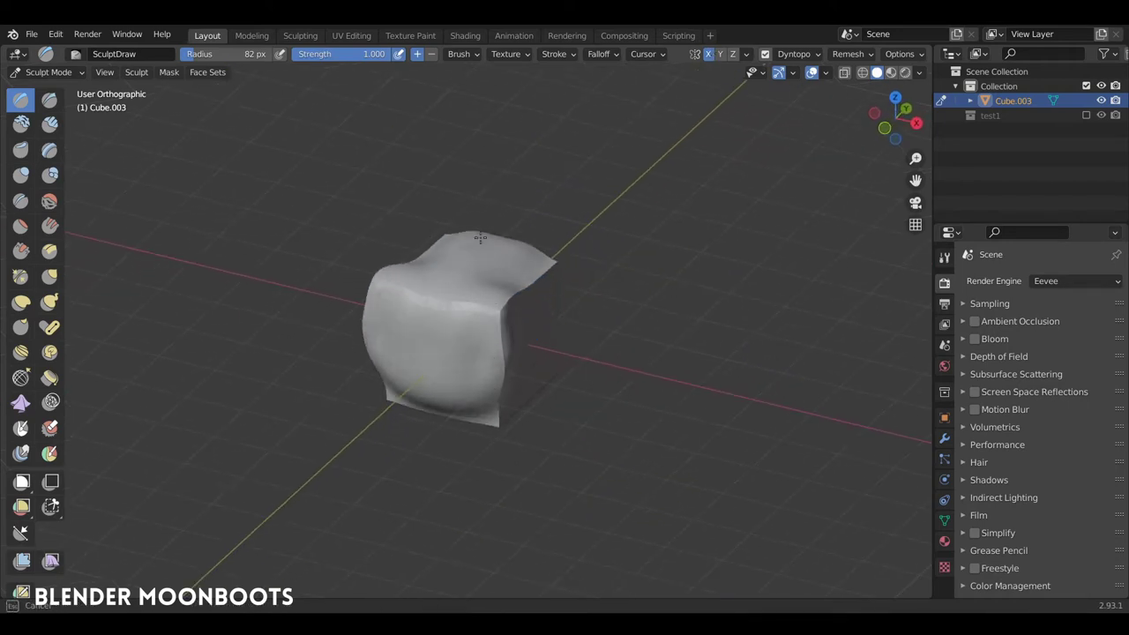
pyautogui.moveTo(529, 265)
pyautogui.mouseDown(button='middle')
pyautogui.moveTo(512, 278)
pyautogui.moveTo(526, 284)
pyautogui.mouseUp(button='middle')
pyautogui.moveTo(526, 283)
pyautogui.mouseDown()
pyautogui.moveTo(573, 352)
pyautogui.moveTo(479, 353)
pyautogui.mouseUp()
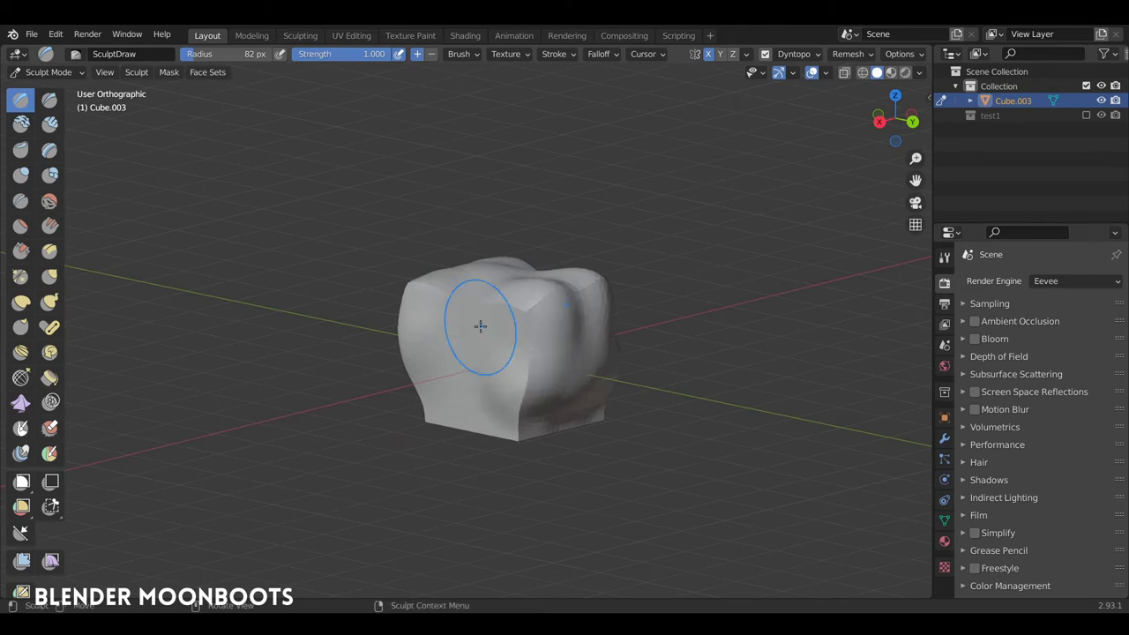
pyautogui.moveTo(479, 352); pyautogui.dragTo(532, 405, button='middle')
# - Carve a vertical crease into the cube's front and deform its front and front-left faces
pyautogui.moveTo(532, 405); pyautogui.dragTo(543, 426)
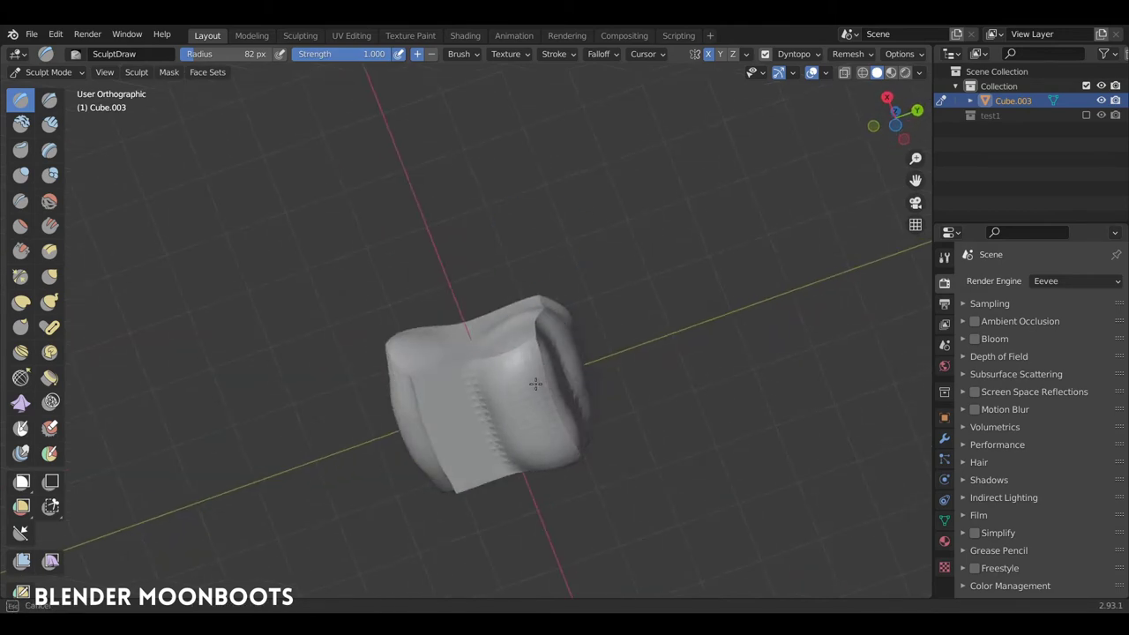
pyautogui.moveTo(536, 383); pyautogui.dragTo(516, 441)
pyautogui.moveTo(517, 441); pyautogui.dragTo(467, 366, button='middle')
pyautogui.moveTo(466, 365); pyautogui.dragTo(452, 342)
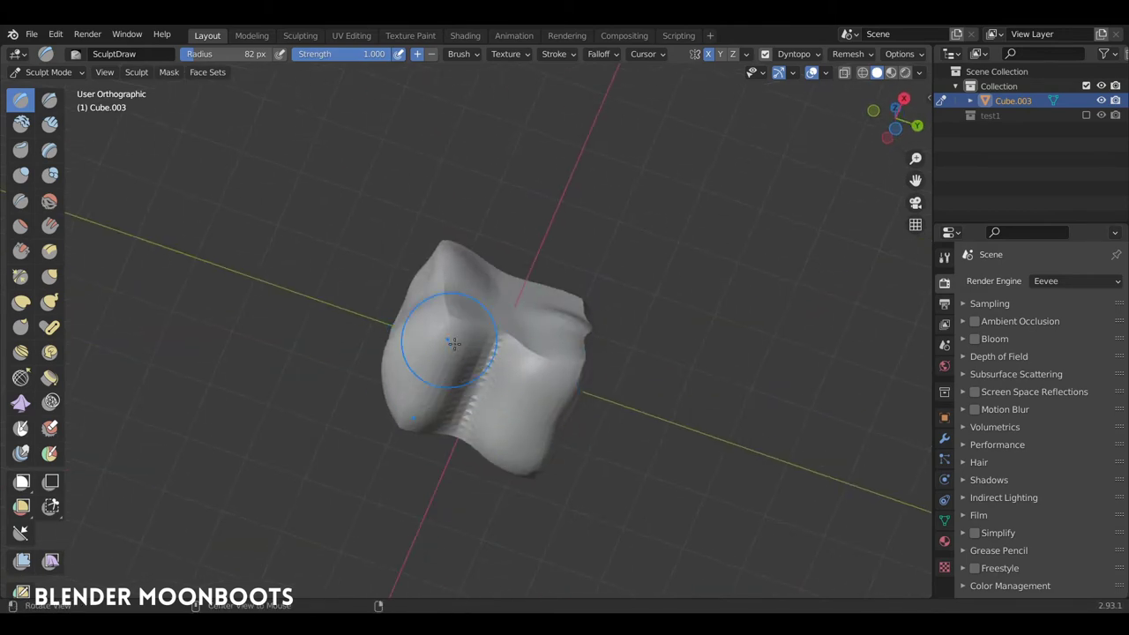
pyautogui.moveTo(453, 342); pyautogui.dragTo(424, 328, button='middle')
pyautogui.moveTo(424, 328); pyautogui.dragTo(474, 294)
pyautogui.moveTo(473, 294); pyautogui.dragTo(473, 239, button='middle')
pyautogui.moveTo(473, 239)
pyautogui.mouseDown()
pyautogui.moveTo(502, 300)
pyautogui.moveTo(517, 290)
pyautogui.mouseUp()
pyautogui.moveTo(517, 290); pyautogui.dragTo(538, 303, button='middle')
pyautogui.moveTo(537, 302); pyautogui.dragTo(553, 314)
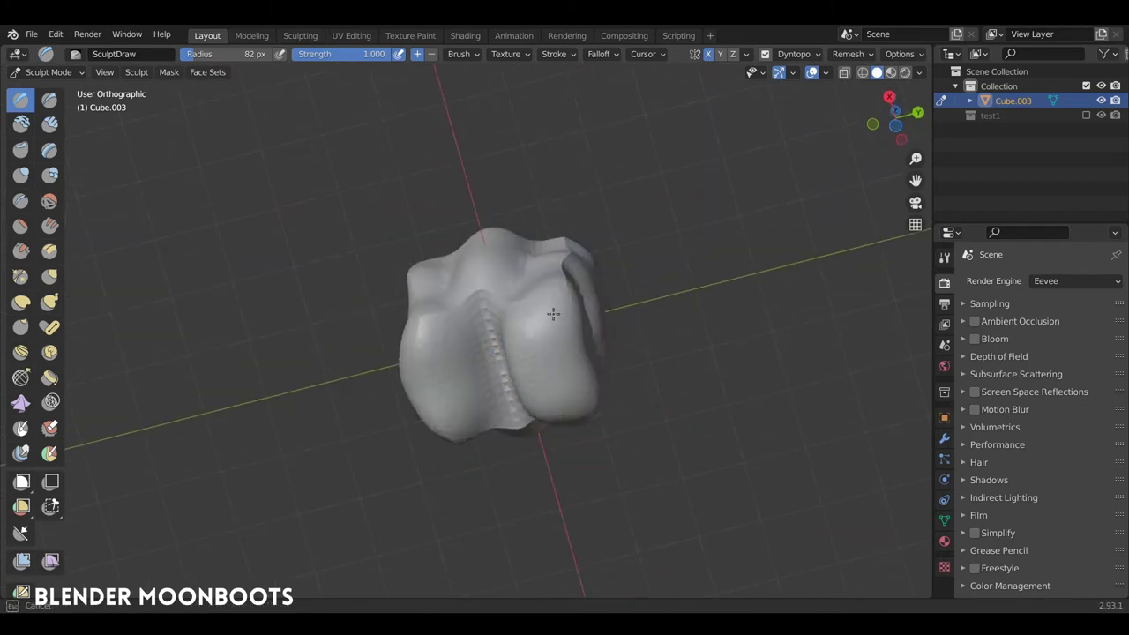
# - Reshape the front-left face, top and front around the carved crease
pyautogui.moveTo(553, 314); pyautogui.dragTo(542, 265, button='middle')
pyautogui.moveTo(542, 265); pyautogui.dragTo(517, 189)
pyautogui.moveTo(517, 189)
pyautogui.mouseDown(button='middle')
pyautogui.moveTo(600, 254)
pyautogui.moveTo(424, 220)
pyautogui.mouseUp(button='middle')
pyautogui.moveTo(424, 221); pyautogui.dragTo(419, 331)
pyautogui.moveTo(439, 340); pyautogui.dragTo(398, 323, button='middle')
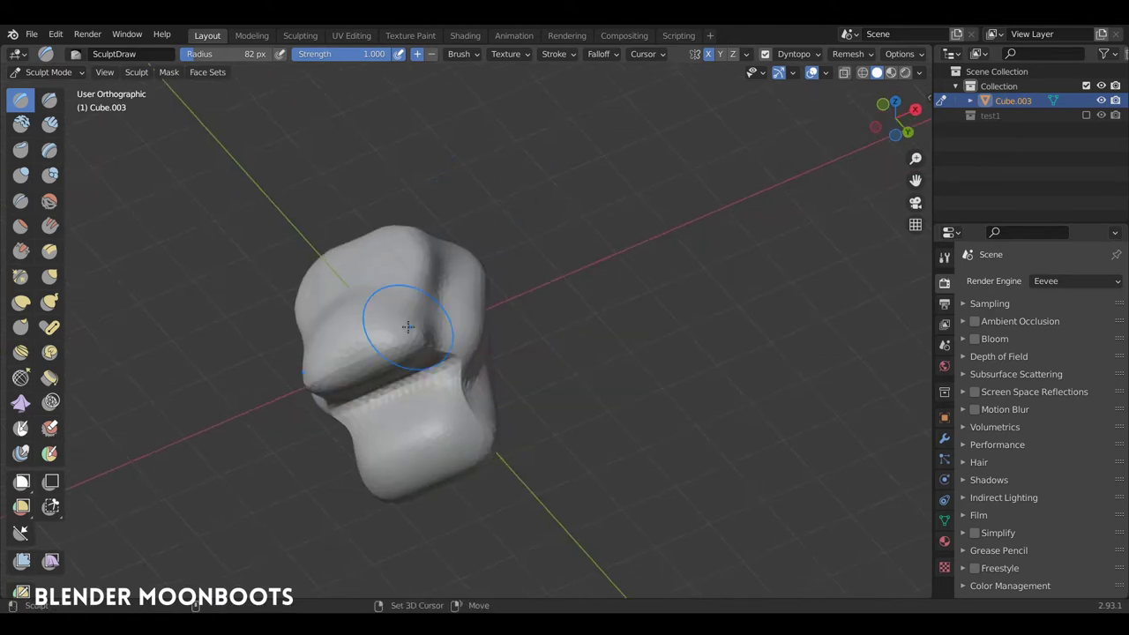
pyautogui.moveTo(398, 323); pyautogui.dragTo(429, 326)
pyautogui.moveTo(361, 294); pyautogui.dragTo(448, 265, button='middle')
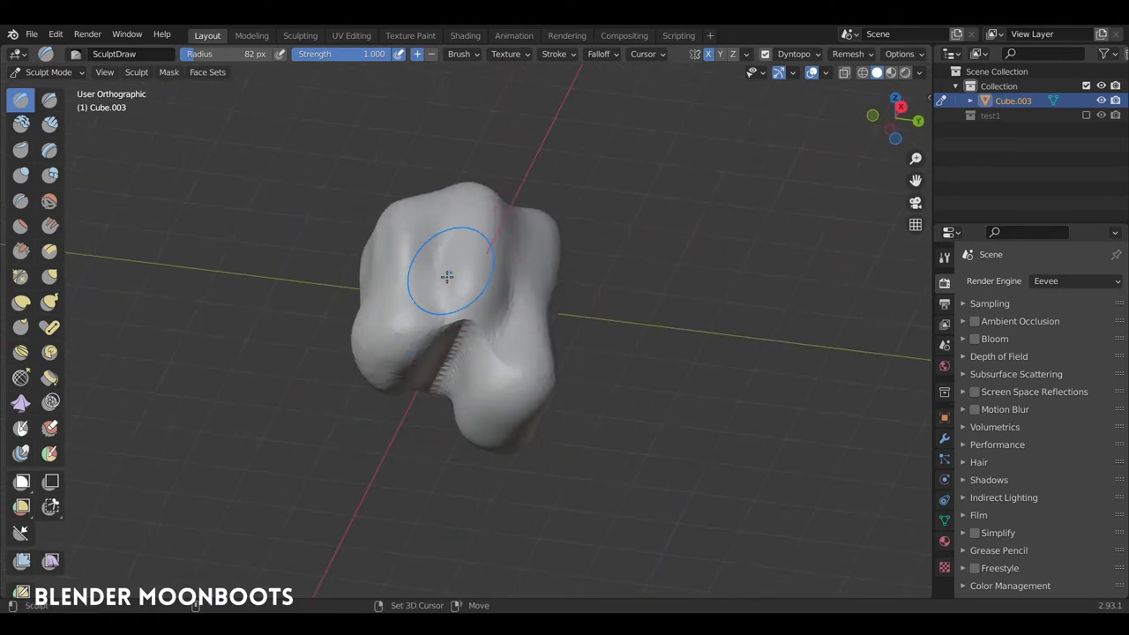
pyautogui.moveTo(469, 327)
pyautogui.mouseDown(button='middle')
pyautogui.moveTo(470, 356)
pyautogui.moveTo(482, 154)
pyautogui.mouseUp(button='middle')
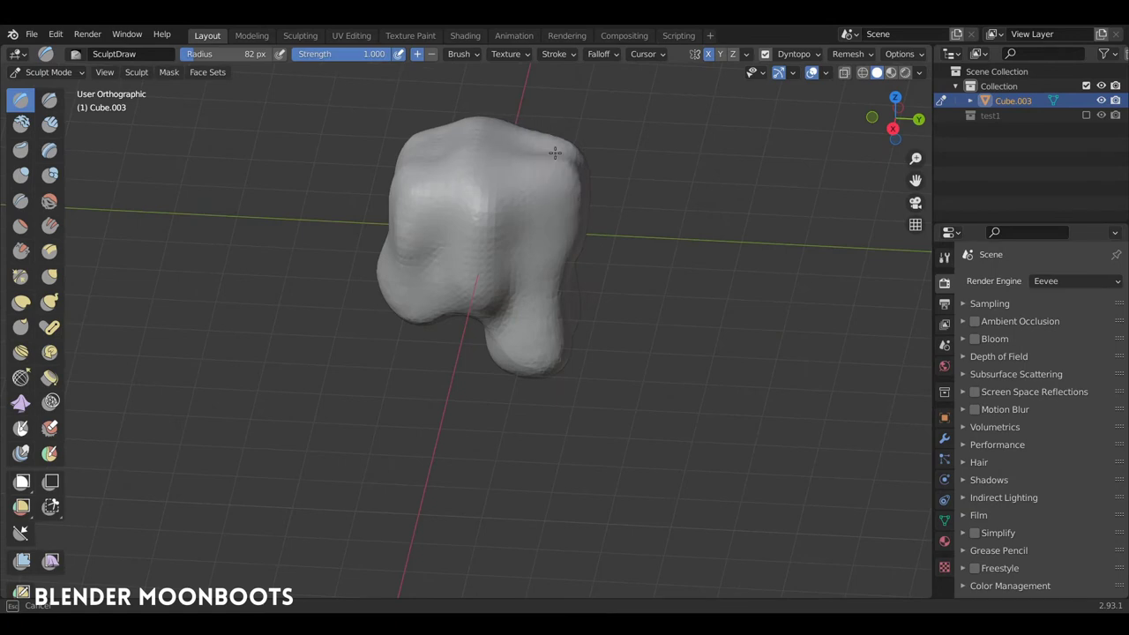
pyautogui.moveTo(500, 282); pyautogui.dragTo(565, 220, button='middle')
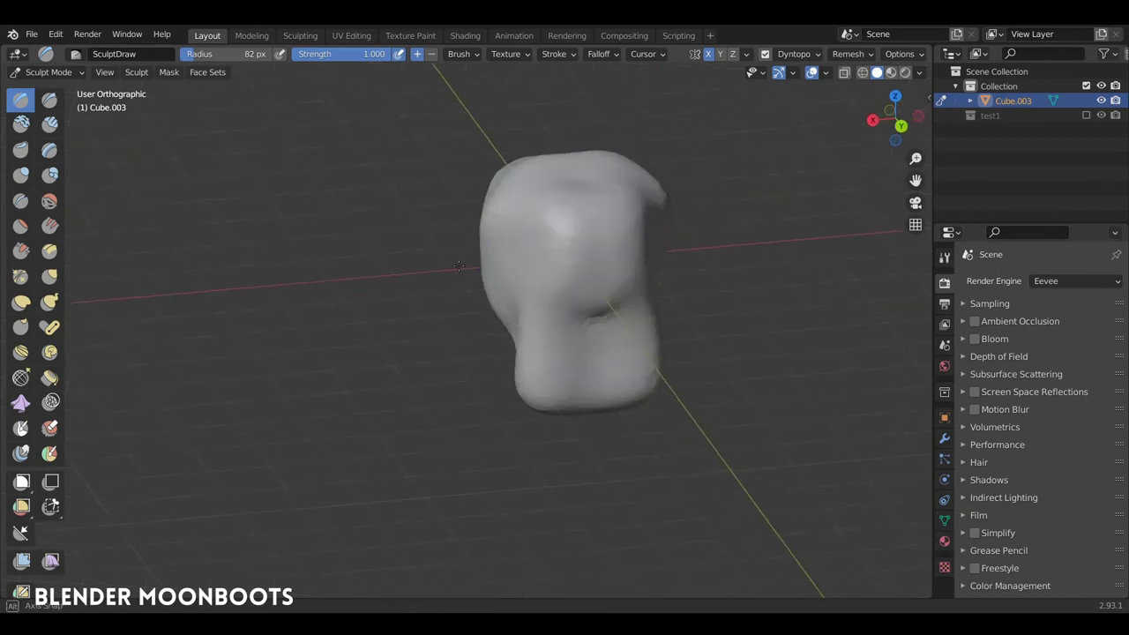
pyautogui.moveTo(565, 221)
pyautogui.mouseDown()
pyautogui.moveTo(592, 196)
pyautogui.moveTo(573, 265)
pyautogui.mouseUp()
# - Reshape the right side of the mesh and orbit closer around the head
pyautogui.moveTo(568, 145); pyautogui.dragTo(512, 147, button='middle')
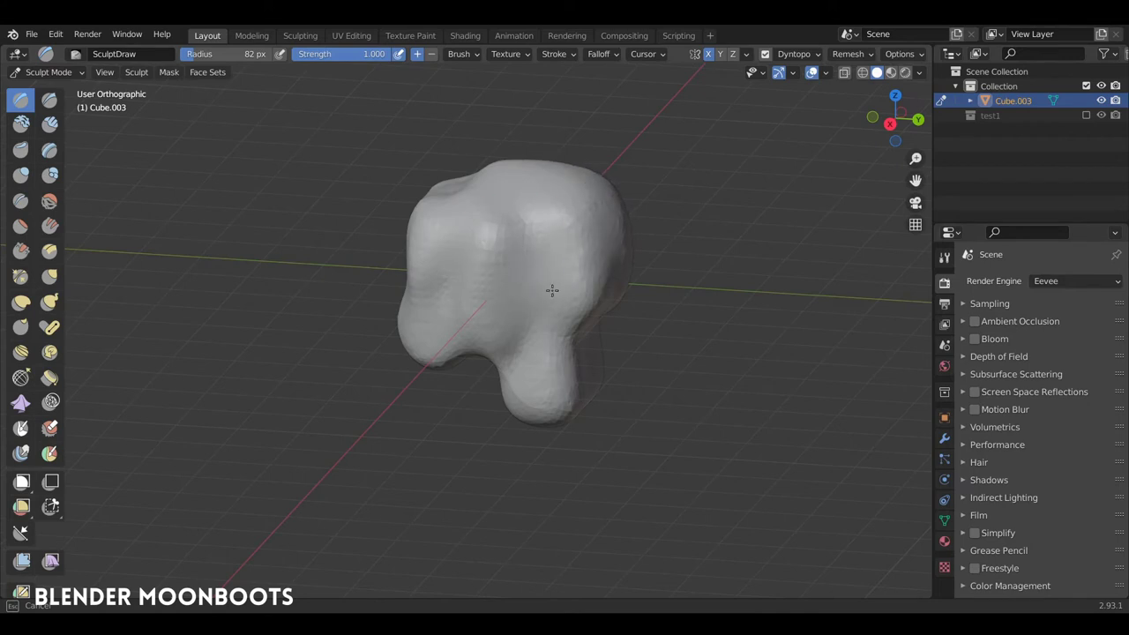
pyautogui.moveTo(610, 330); pyautogui.dragTo(636, 283, button='middle')
pyautogui.moveTo(555, 379); pyautogui.dragTo(537, 348, button='middle')
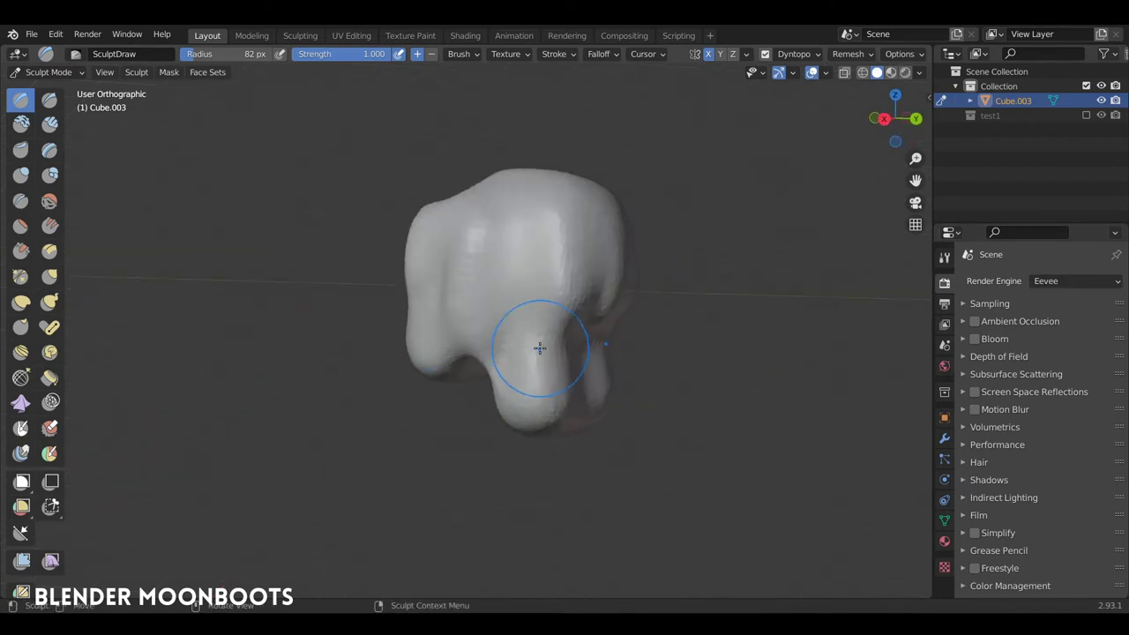
pyautogui.moveTo(536, 348)
pyautogui.mouseDown()
pyautogui.moveTo(600, 370)
pyautogui.moveTo(591, 291)
pyautogui.mouseUp()
pyautogui.moveTo(591, 291); pyautogui.dragTo(598, 328, button='middle')
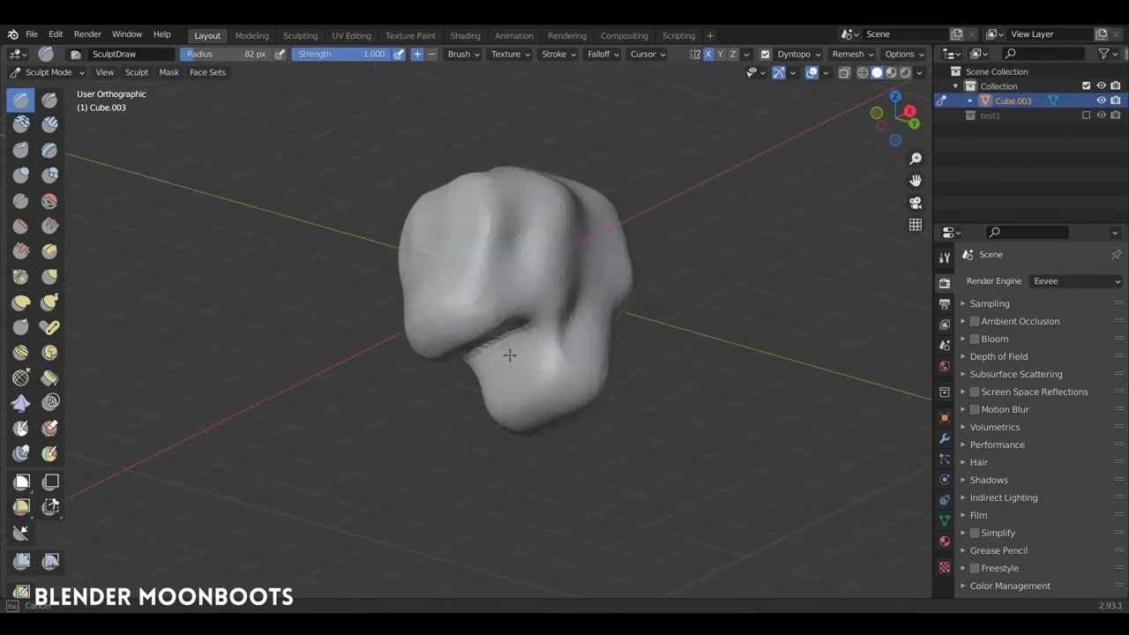
pyautogui.moveTo(509, 396)
pyautogui.mouseDown(button='middle')
pyautogui.moveTo(570, 338)
pyautogui.moveTo(674, 329)
pyautogui.mouseUp(button='middle')
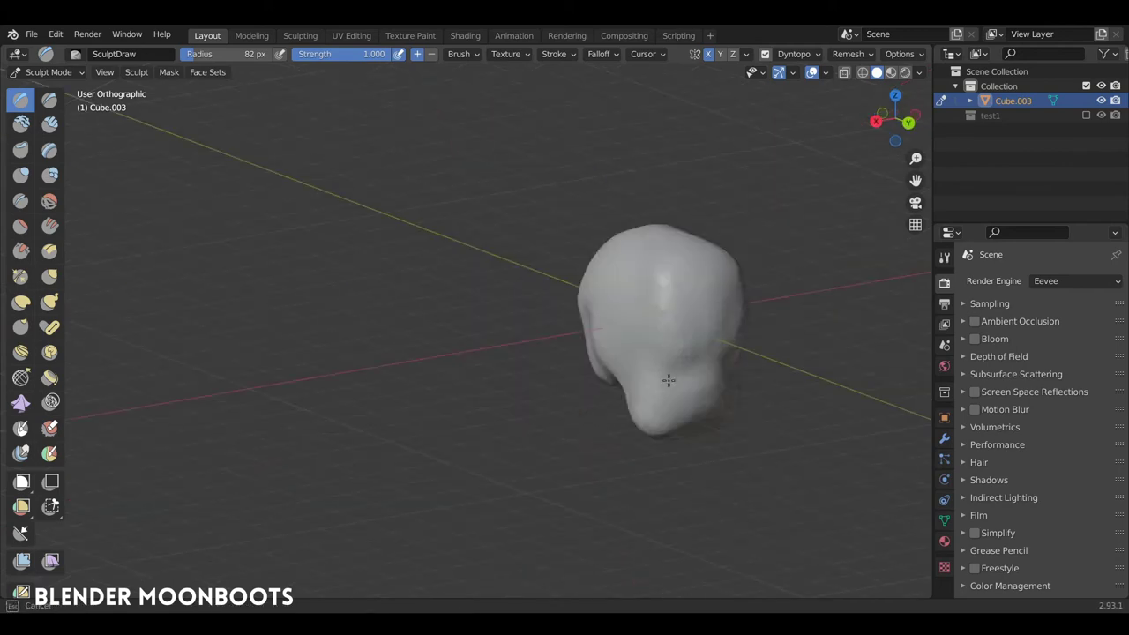
pyautogui.moveTo(669, 380)
pyautogui.mouseDown(button='middle')
pyautogui.moveTo(706, 335)
pyautogui.moveTo(781, 332)
pyautogui.moveTo(706, 356)
pyautogui.mouseUp(button='middle')
# - Shrink the Draw brush to 33 px and sculpt the nose
pyautogui.press('f')
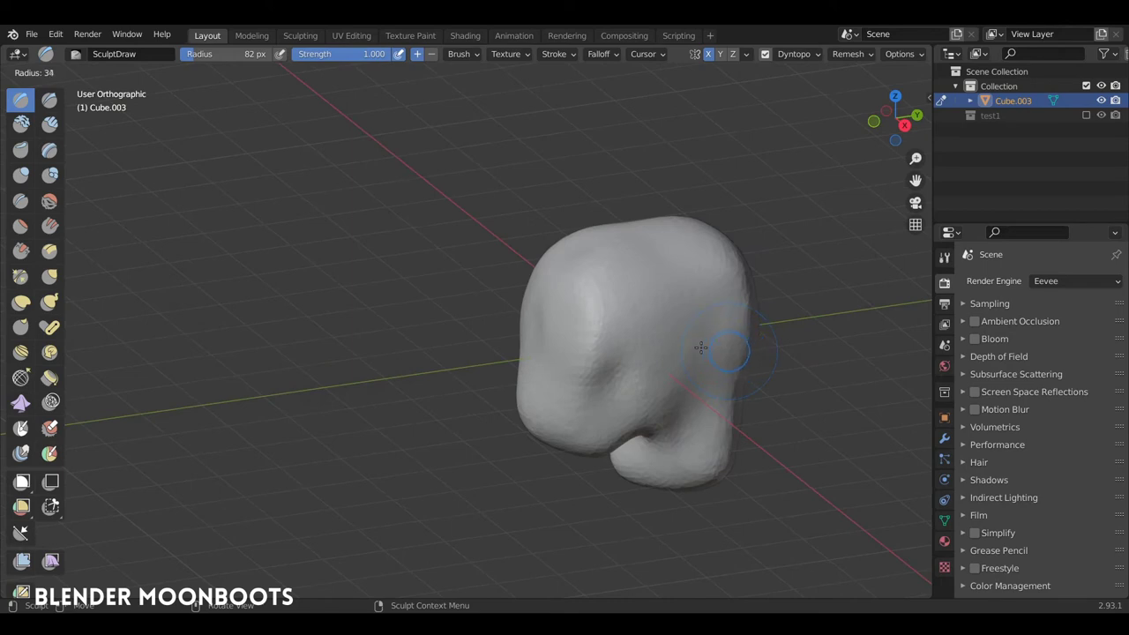
pyautogui.click(697, 346)
pyautogui.moveTo(638, 341); pyautogui.dragTo(695, 335, button='middle')
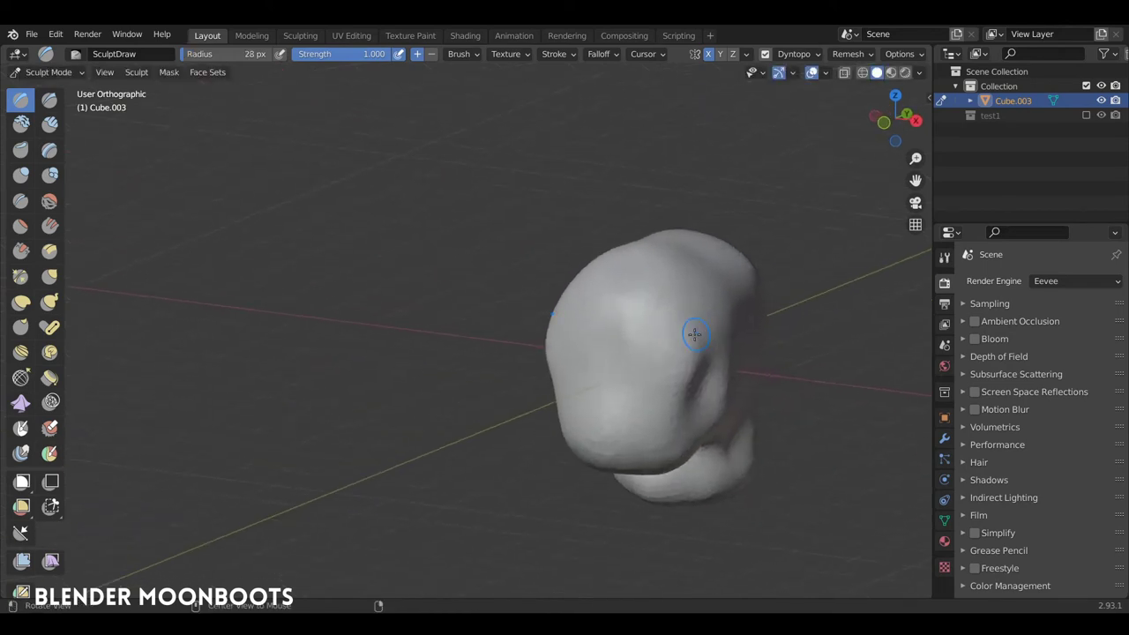
pyautogui.press('f')
pyautogui.click(639, 365)
pyautogui.moveTo(620, 377); pyautogui.dragTo(575, 341, button='middle')
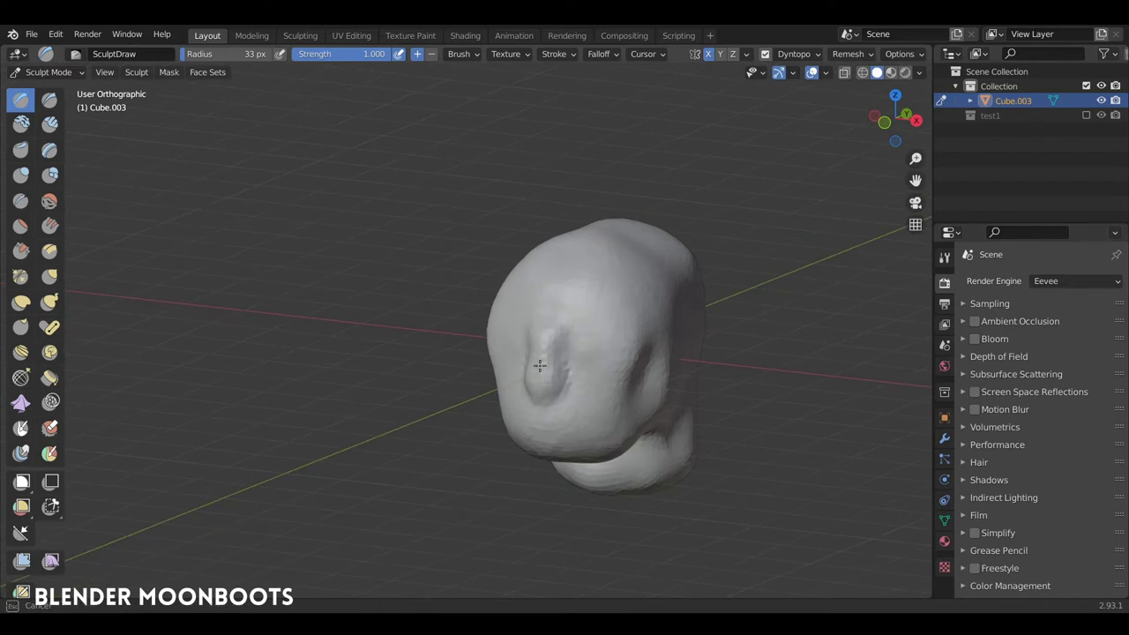
pyautogui.moveTo(540, 365); pyautogui.dragTo(523, 351, button='middle')
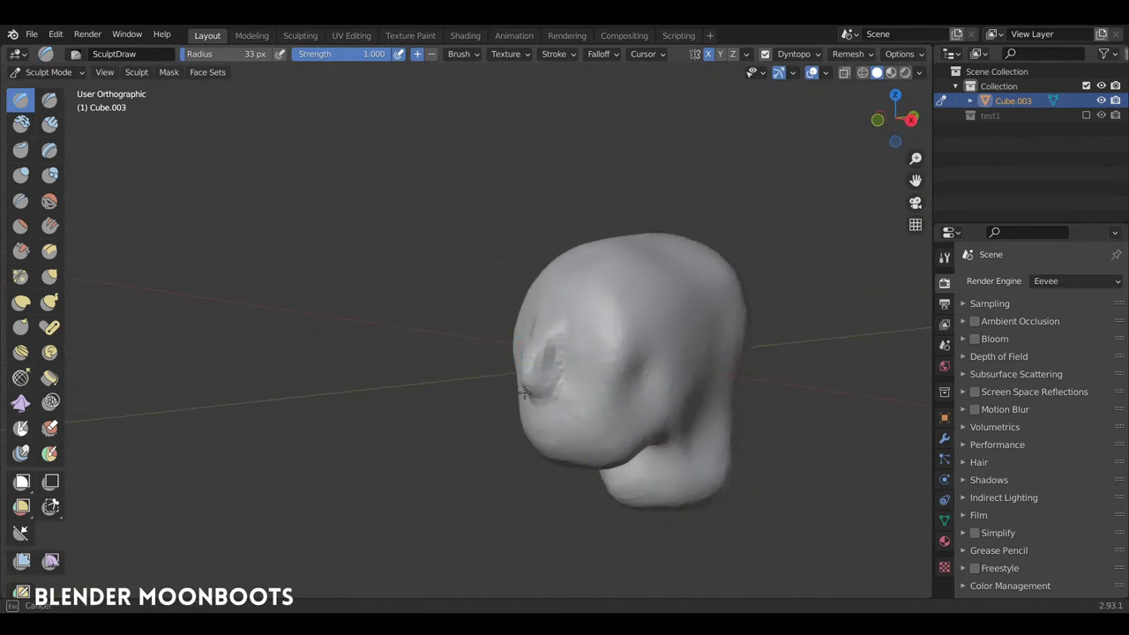
pyautogui.moveTo(529, 392)
pyautogui.mouseDown(button='middle')
pyautogui.moveTo(623, 338)
pyautogui.moveTo(550, 374)
pyautogui.moveTo(536, 350)
pyautogui.mouseUp(button='middle')
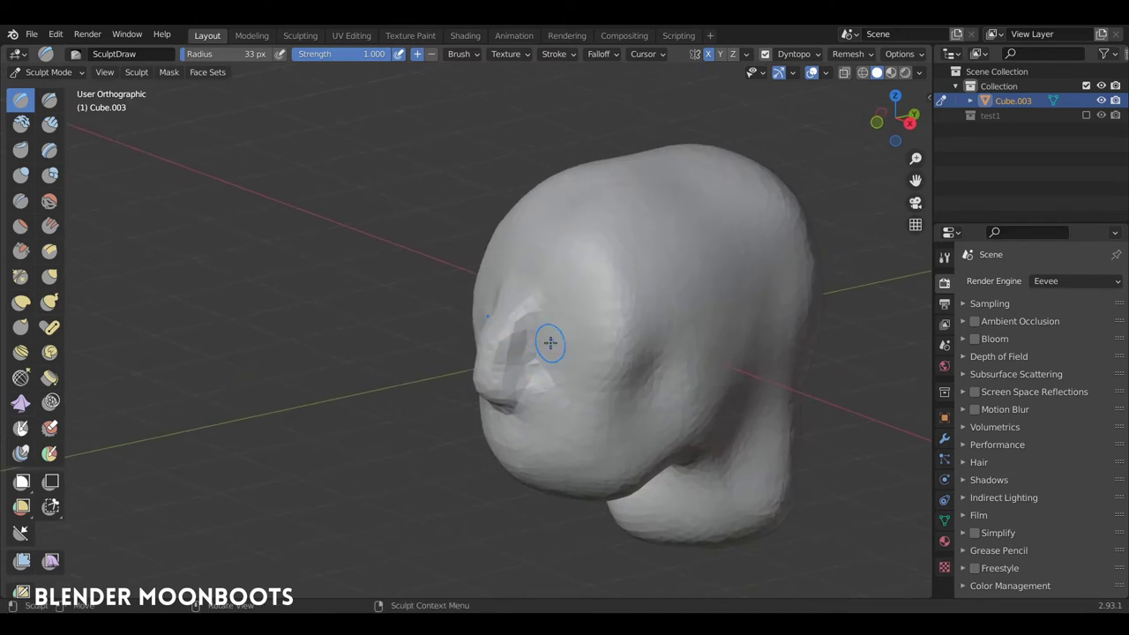
pyautogui.moveTo(533, 390)
pyautogui.mouseDown(button='middle')
pyautogui.moveTo(550, 391)
pyautogui.moveTo(525, 393)
pyautogui.mouseUp(button='middle')
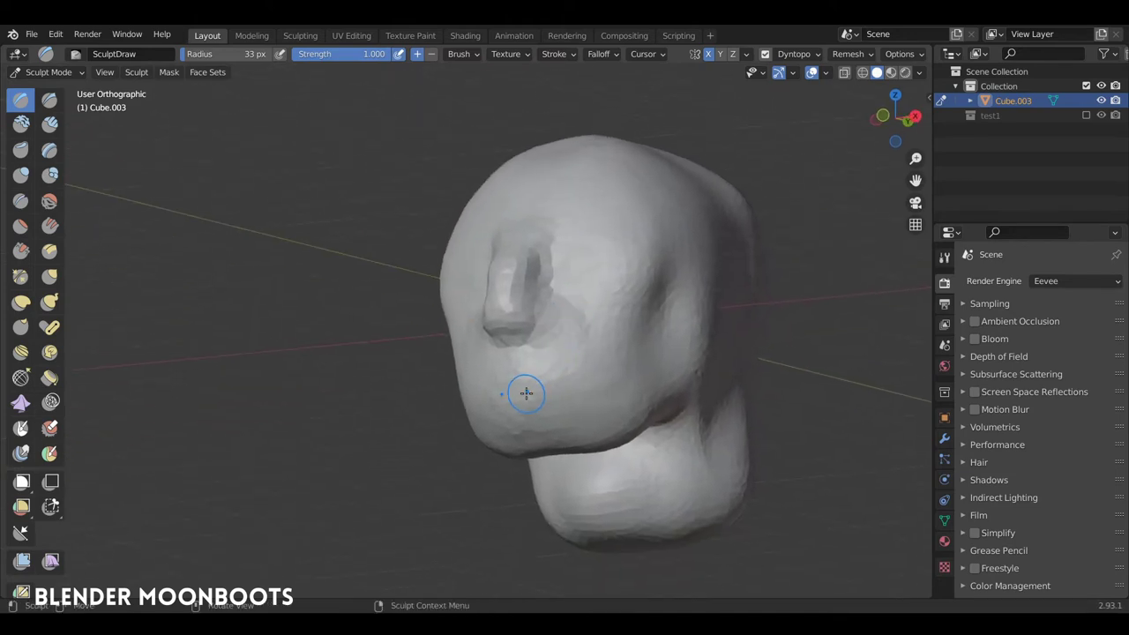
# - Enlarge the brush to 91 px and build up the lower face and jaw
pyautogui.press('f')
pyautogui.moveTo(545, 396); pyautogui.dragTo(542, 398)
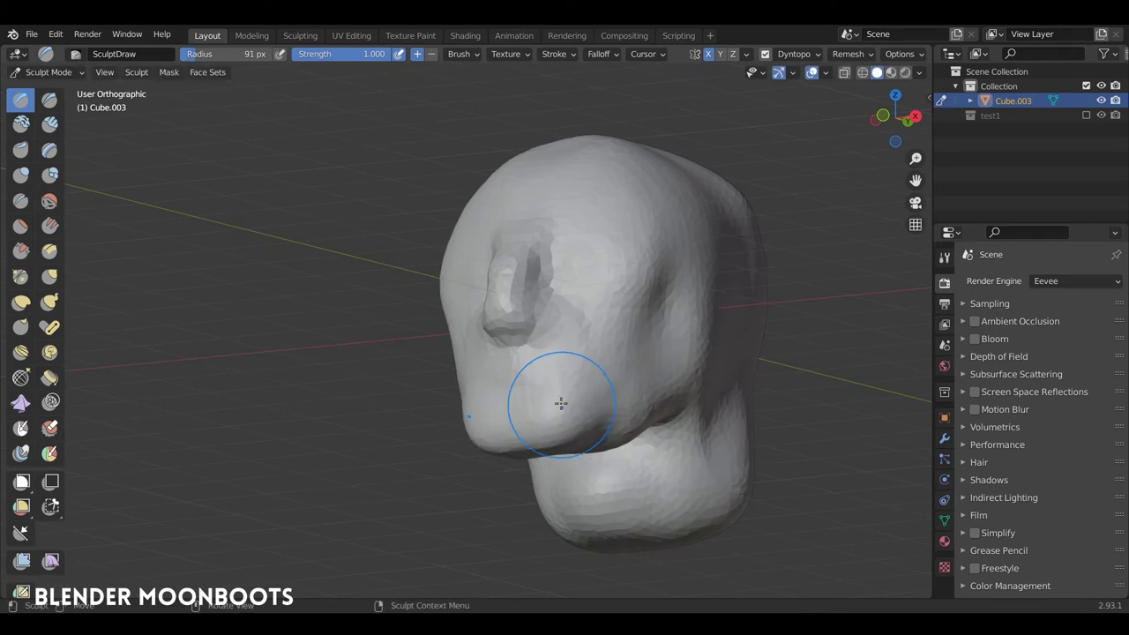
pyautogui.moveTo(541, 398)
pyautogui.mouseDown(button='middle')
pyautogui.moveTo(549, 404)
pyautogui.moveTo(558, 295)
pyautogui.mouseUp(button='middle')
# - At 38 px, deepen the eye socket and form the brow ridge
pyautogui.press('f')
pyautogui.click(535, 380)
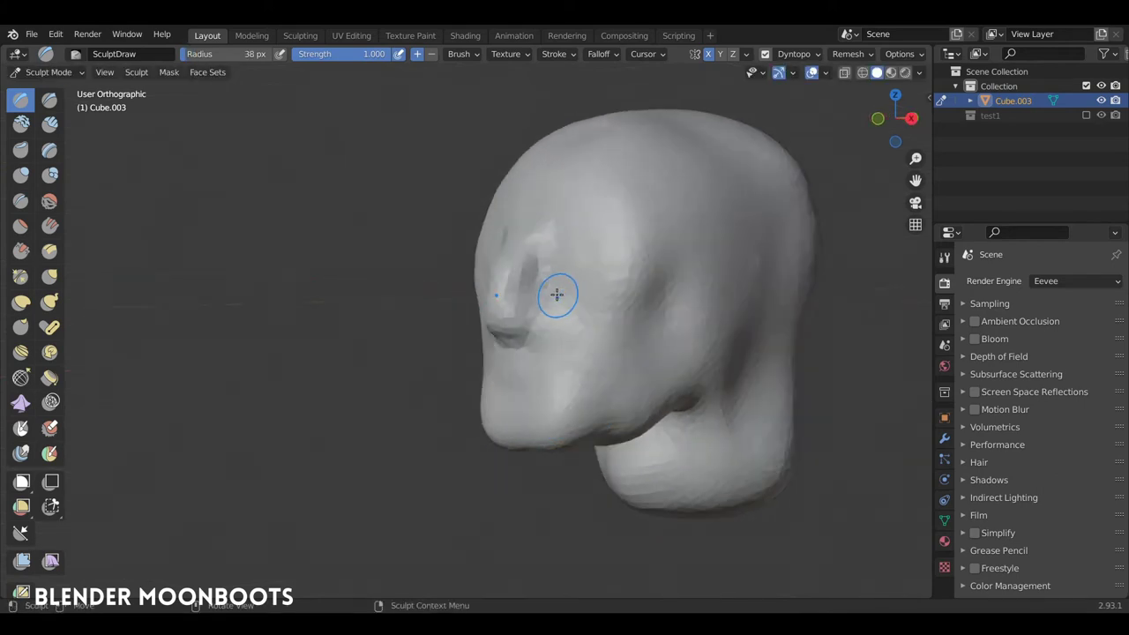
pyautogui.moveTo(606, 274)
pyautogui.mouseDown()
pyautogui.moveTo(586, 264)
pyautogui.moveTo(595, 295)
pyautogui.moveTo(621, 300)
pyautogui.mouseUp()
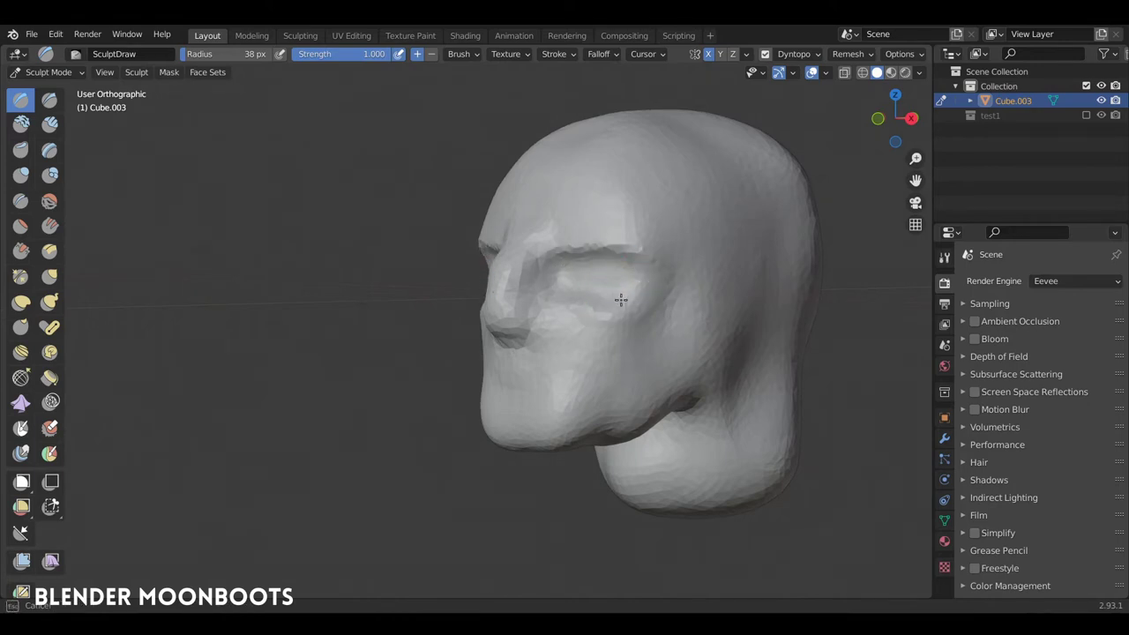
pyautogui.moveTo(658, 294); pyautogui.dragTo(573, 320, button='middle')
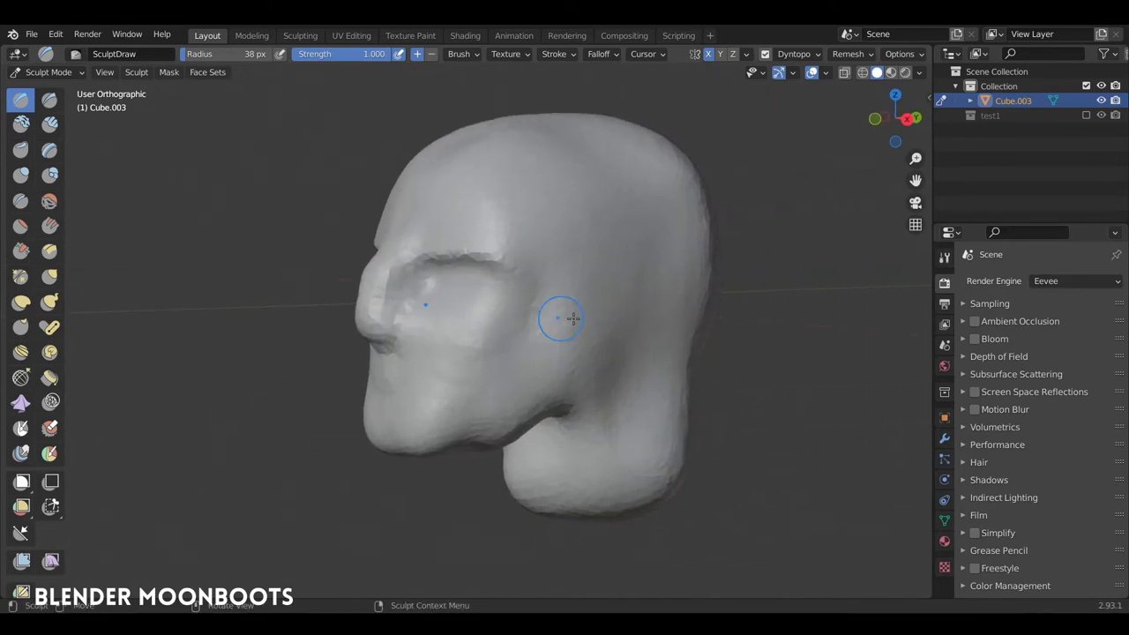
# - Set the brush radius to 62 px and raise an ear bump on the head's side
pyautogui.press('f')
pyautogui.click(620, 282)
pyautogui.moveTo(620, 282); pyautogui.dragTo(624, 298)
pyautogui.moveTo(625, 298)
pyautogui.mouseDown(button='middle')
pyautogui.moveTo(574, 297)
pyautogui.moveTo(625, 281)
pyautogui.mouseUp(button='middle')
pyautogui.moveTo(625, 280); pyautogui.dragTo(614, 309)
pyautogui.moveTo(613, 308); pyautogui.dragTo(501, 448, button='middle')
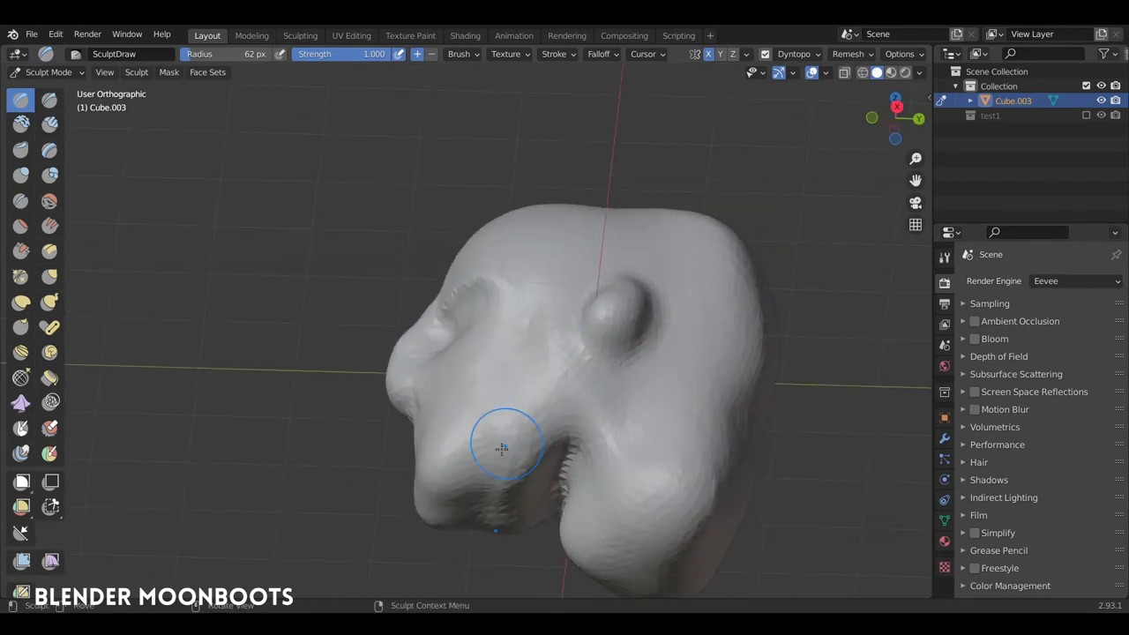
# - Fill out the lower lip and add a lump on the lower jaw
pyautogui.moveTo(478, 467); pyautogui.dragTo(504, 466)
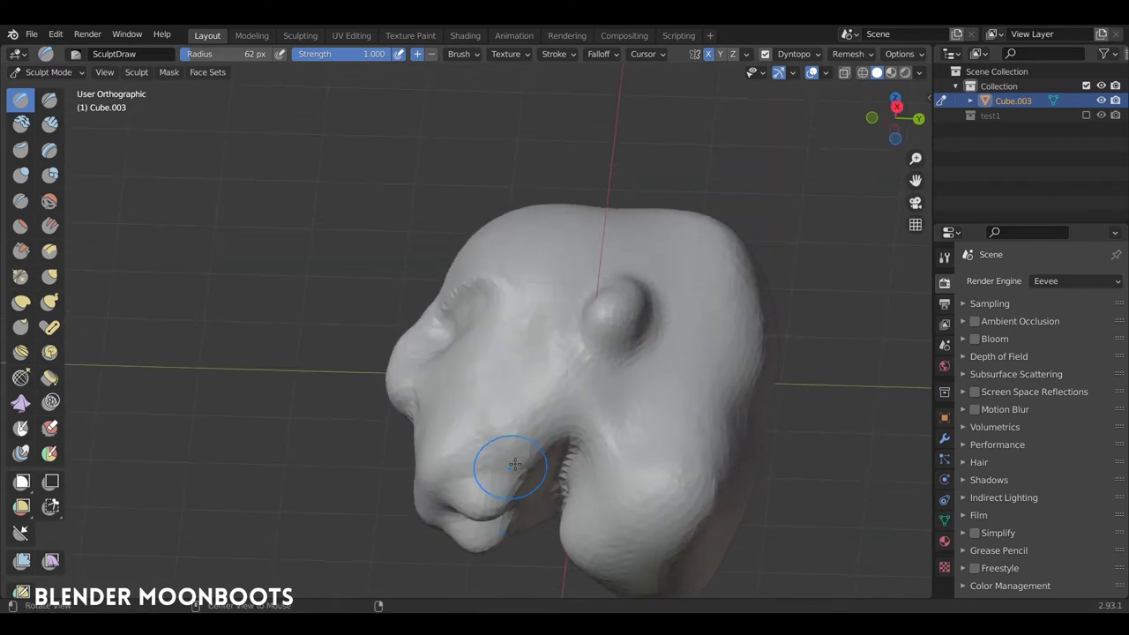
pyautogui.moveTo(504, 466); pyautogui.dragTo(518, 472, button='middle')
pyautogui.moveTo(518, 472)
pyautogui.mouseDown()
pyautogui.moveTo(453, 504)
pyautogui.moveTo(494, 498)
pyautogui.mouseUp()
pyautogui.moveTo(494, 498)
pyautogui.mouseDown(button='middle')
pyautogui.moveTo(523, 518)
pyautogui.moveTo(580, 341)
pyautogui.mouseUp(button='middle')
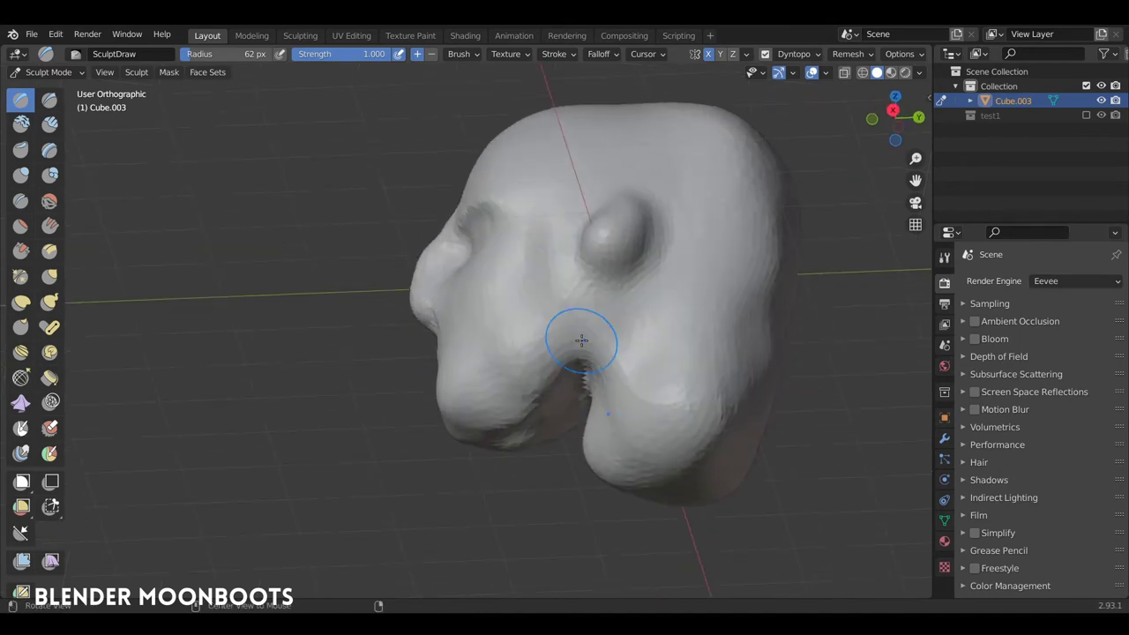
pyautogui.moveTo(558, 386); pyautogui.dragTo(565, 424, button='middle')
pyautogui.moveTo(564, 424); pyautogui.dragTo(543, 464)
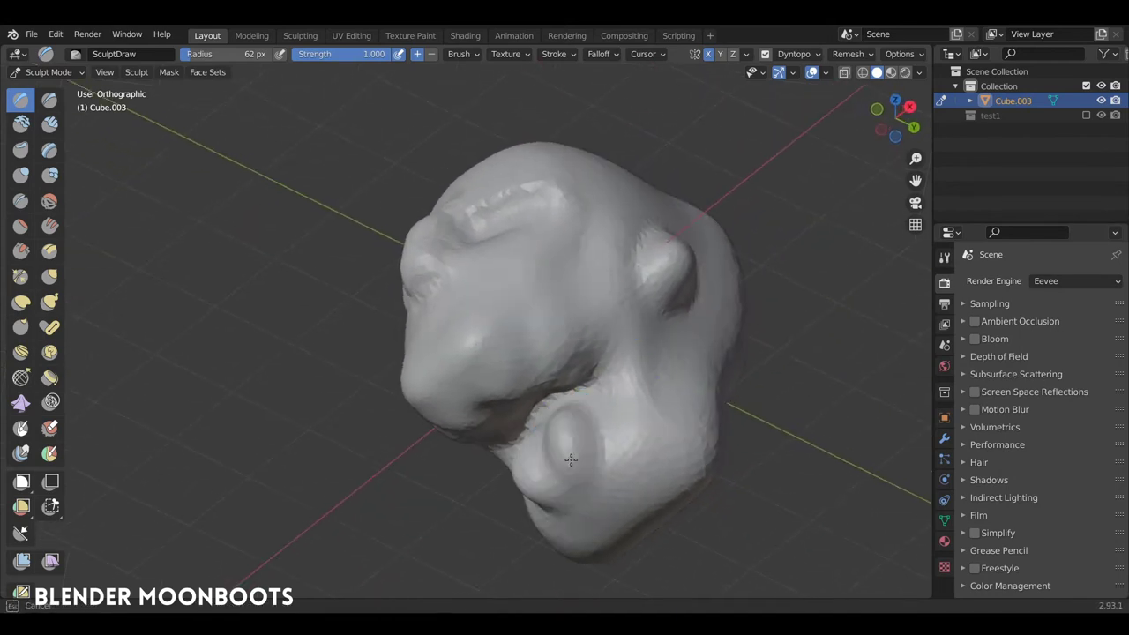
pyautogui.moveTo(543, 463)
pyautogui.mouseDown(button='middle')
pyautogui.moveTo(553, 443)
pyautogui.moveTo(500, 365)
pyautogui.moveTo(546, 397)
pyautogui.moveTo(542, 415)
pyautogui.moveTo(535, 362)
pyautogui.moveTo(554, 350)
pyautogui.moveTo(452, 230)
pyautogui.mouseUp(button='middle')
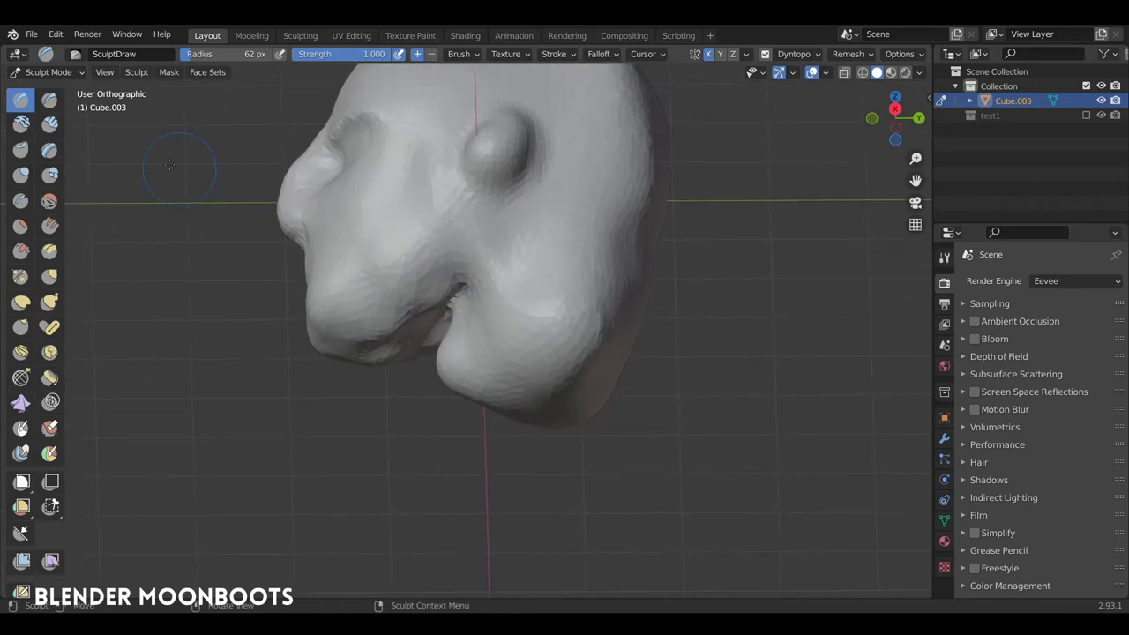
# - Select the Clay Strips brush and recentre the view on the head's side
pyautogui.click(49, 125)
pyautogui.keyDown('shift'); pyautogui.moveTo(353, 308); pyautogui.dragTo(415, 357, button='middle'); pyautogui.keyUp('shift')
pyautogui.moveTo(510, 348)
pyautogui.mouseDown(button='middle')
pyautogui.moveTo(592, 323)
pyautogui.moveTo(542, 354)
pyautogui.mouseUp(button='middle')
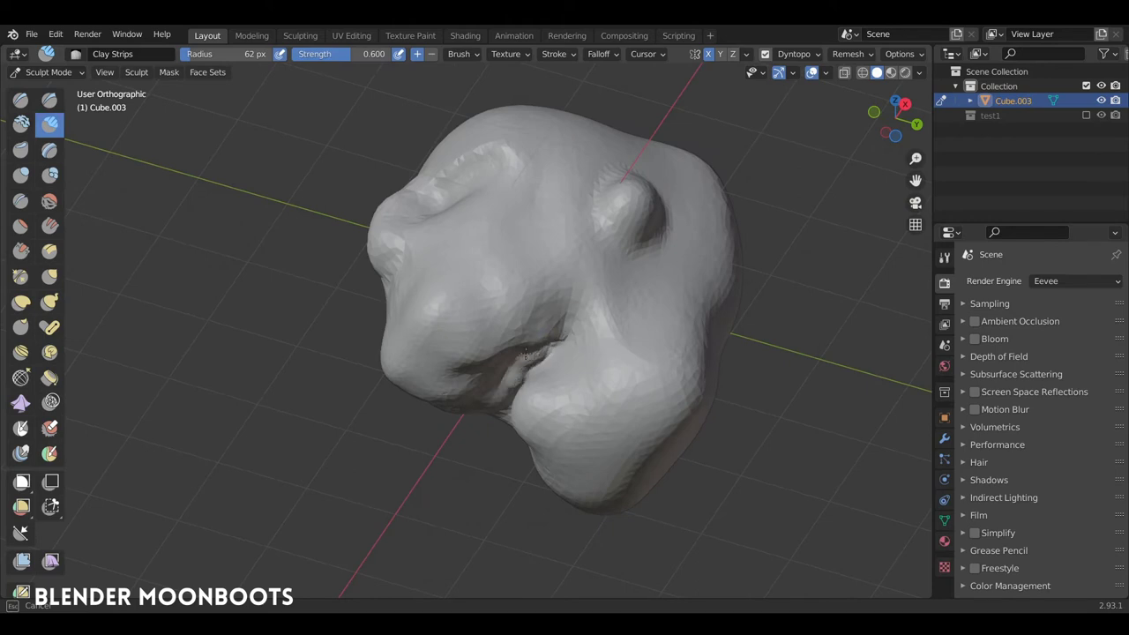
pyautogui.moveTo(489, 378)
pyautogui.mouseDown(button='middle')
pyautogui.moveTo(563, 369)
pyautogui.moveTo(580, 345)
pyautogui.moveTo(484, 265)
pyautogui.moveTo(504, 295)
pyautogui.mouseUp(button='middle')
# - Sculpt the ear outward with the Draw brush, then shrink it to 43 px
pyautogui.press('x')
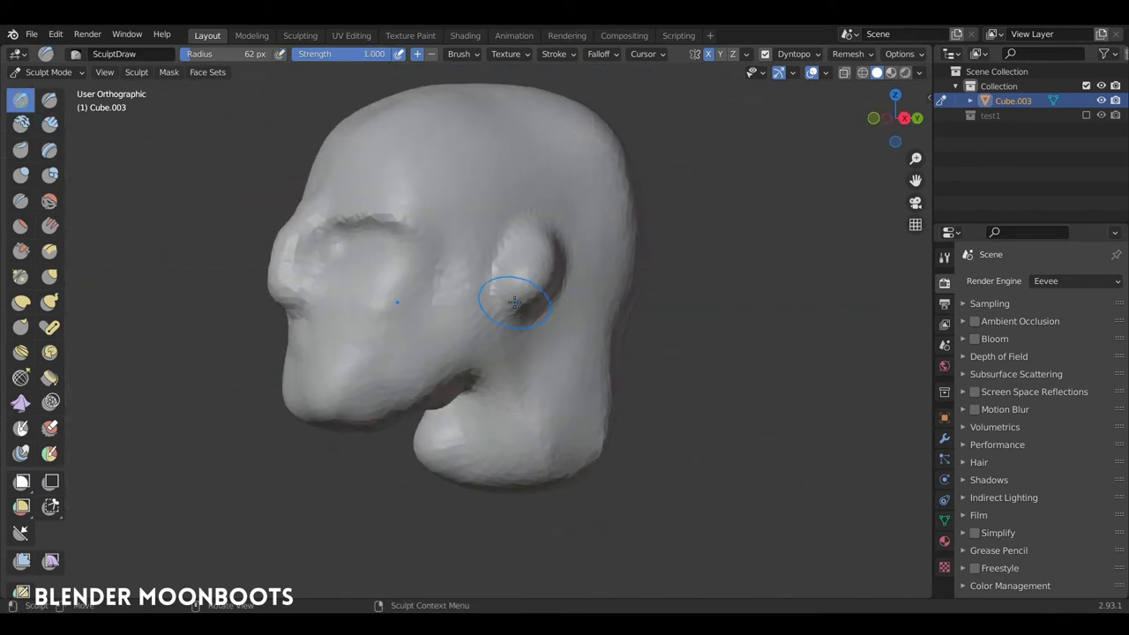
pyautogui.moveTo(504, 295); pyautogui.dragTo(532, 296)
pyautogui.moveTo(539, 294); pyautogui.dragTo(547, 275, button='middle')
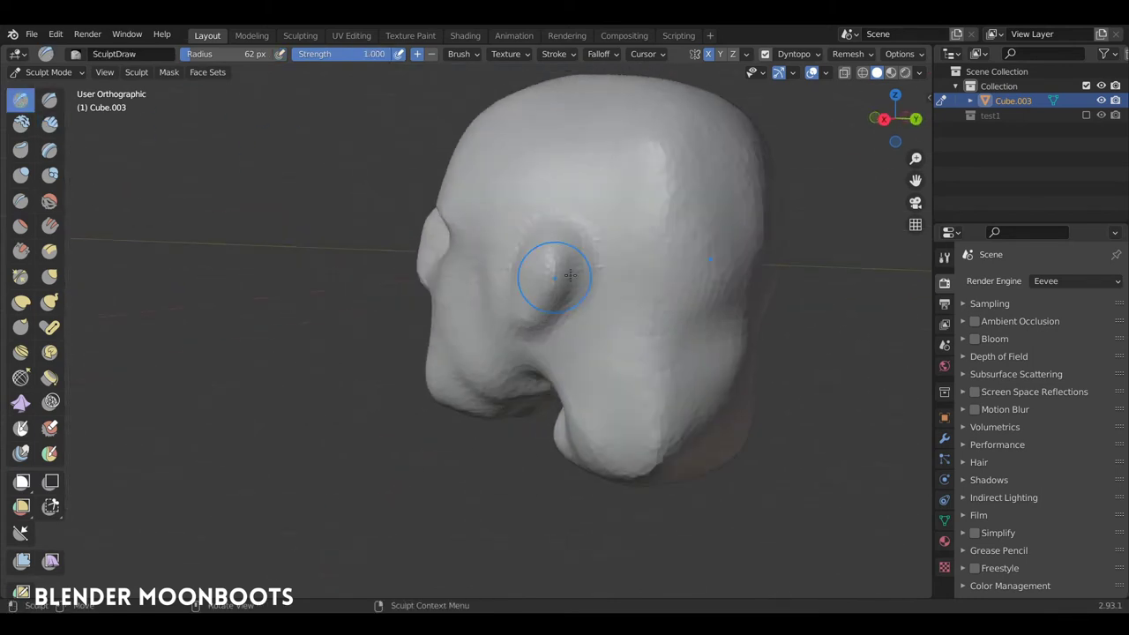
pyautogui.moveTo(547, 275)
pyautogui.mouseDown()
pyautogui.moveTo(569, 252)
pyautogui.moveTo(560, 309)
pyautogui.moveTo(540, 333)
pyautogui.mouseUp()
pyautogui.moveTo(540, 333)
pyautogui.mouseDown(button='middle')
pyautogui.moveTo(642, 268)
pyautogui.moveTo(524, 288)
pyautogui.mouseUp(button='middle')
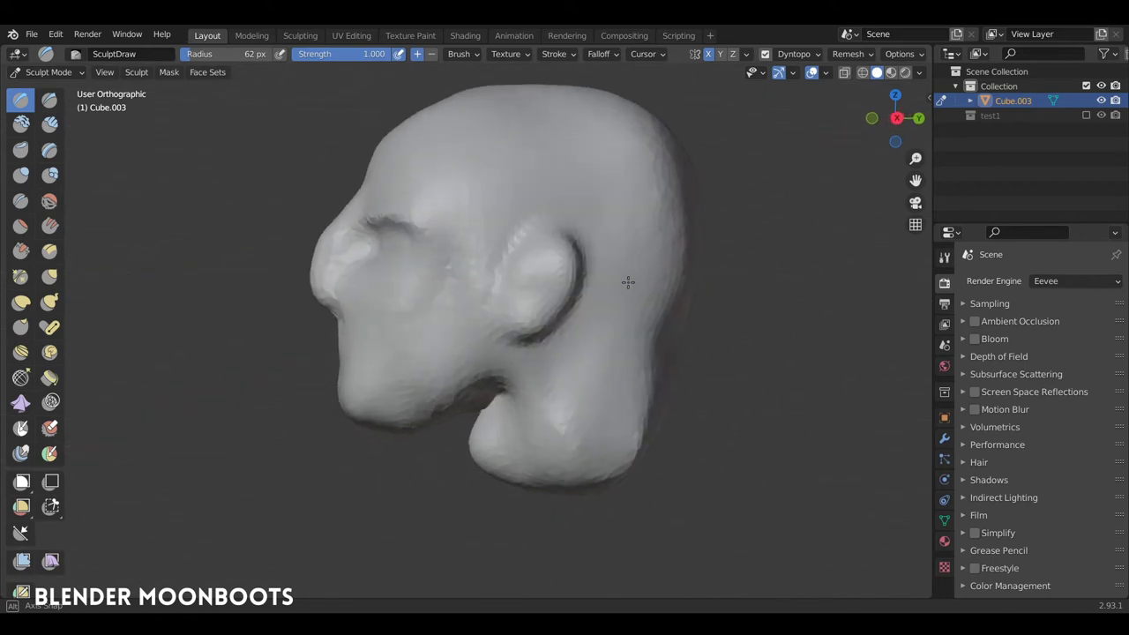
pyautogui.press('f')
pyautogui.click(518, 309)
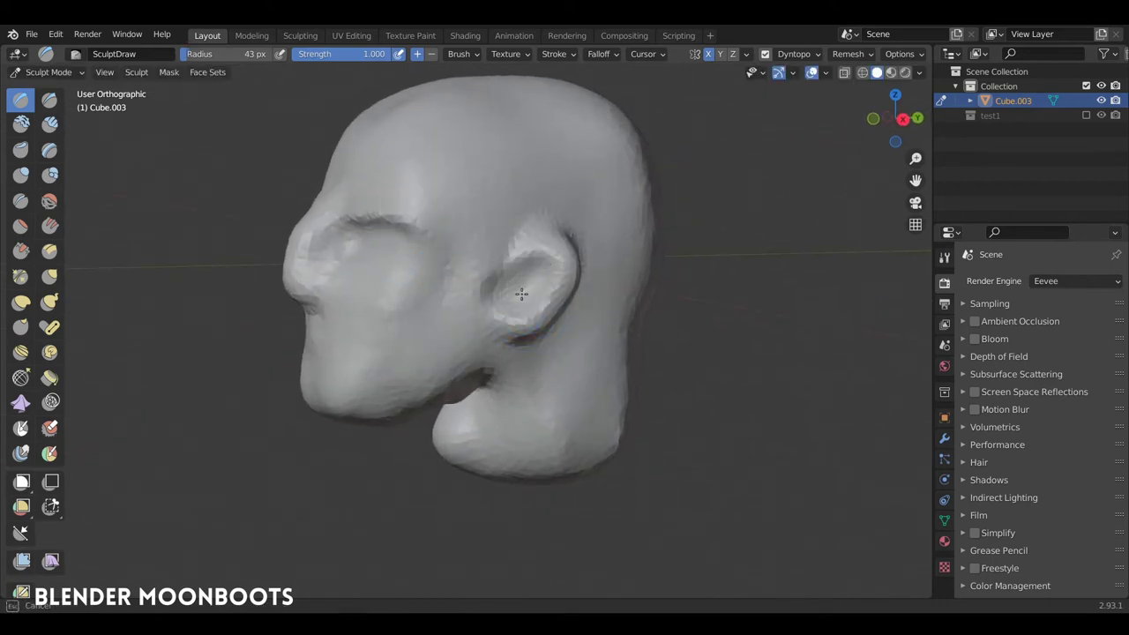
# - Define the ear rim and lip line with the Crease brush, smoothing the surface
pyautogui.moveTo(514, 294)
pyautogui.mouseDown(button='middle')
pyautogui.moveTo(567, 247)
pyautogui.moveTo(456, 297)
pyautogui.moveTo(204, 248)
pyautogui.mouseUp(button='middle')
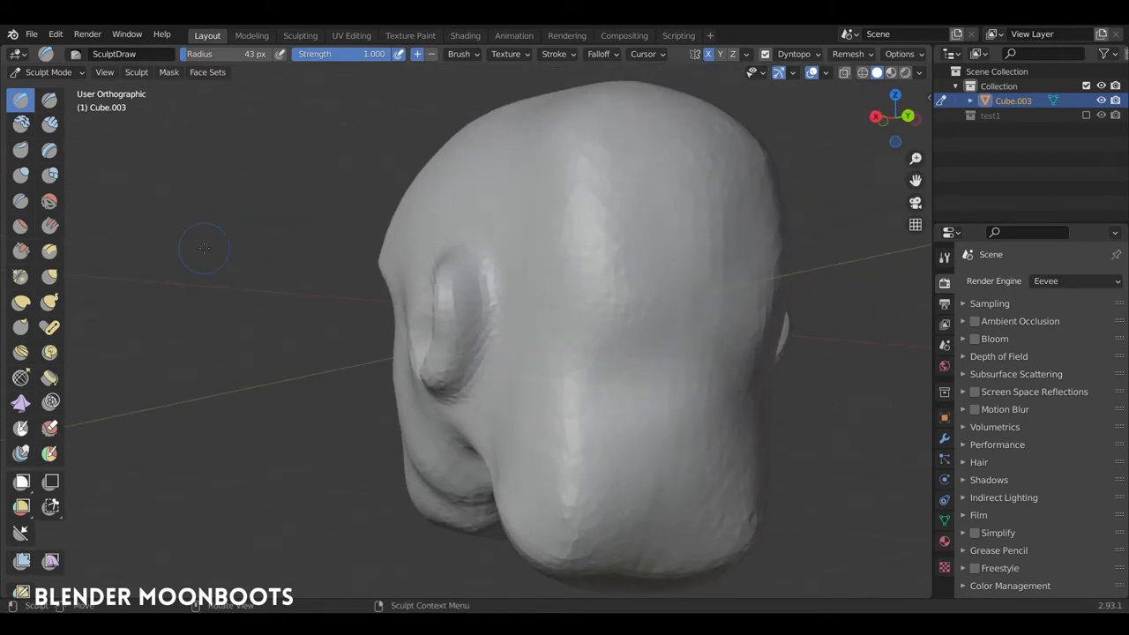
pyautogui.click(21, 202)
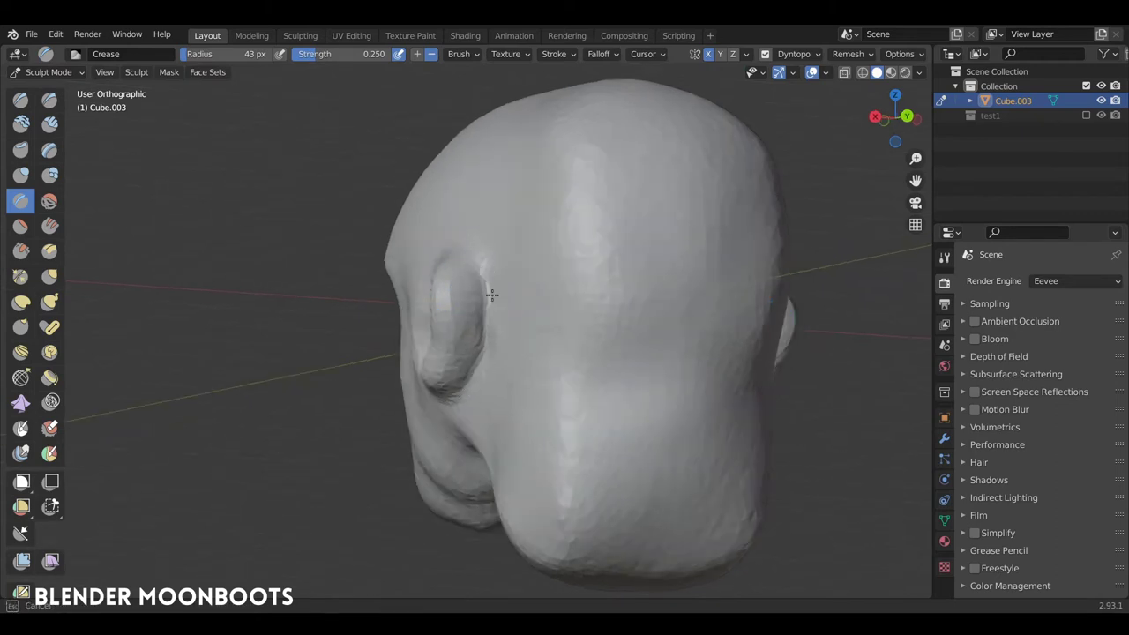
pyautogui.moveTo(494, 262); pyautogui.dragTo(469, 259, button='middle')
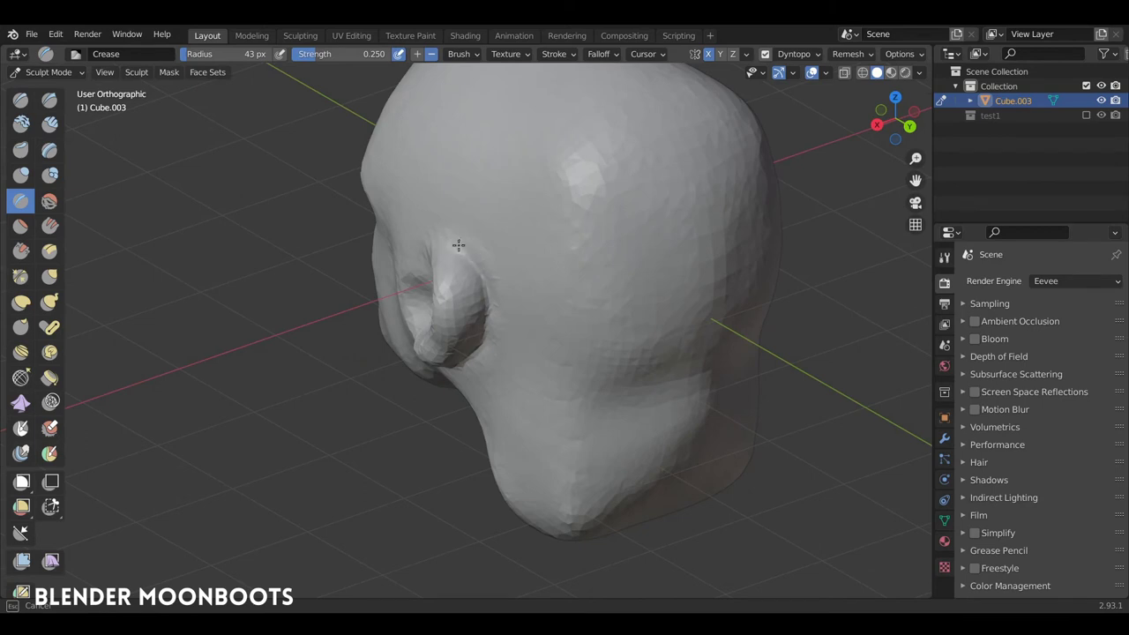
pyautogui.moveTo(470, 368); pyautogui.dragTo(399, 322, button='middle')
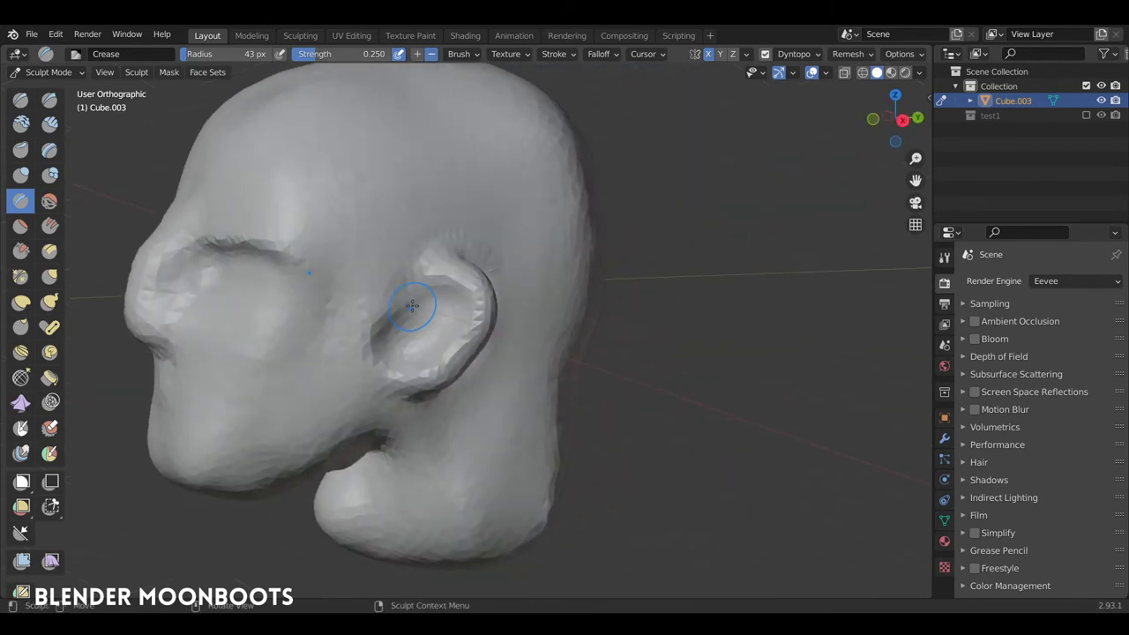
pyautogui.hotkey('shift', 's')
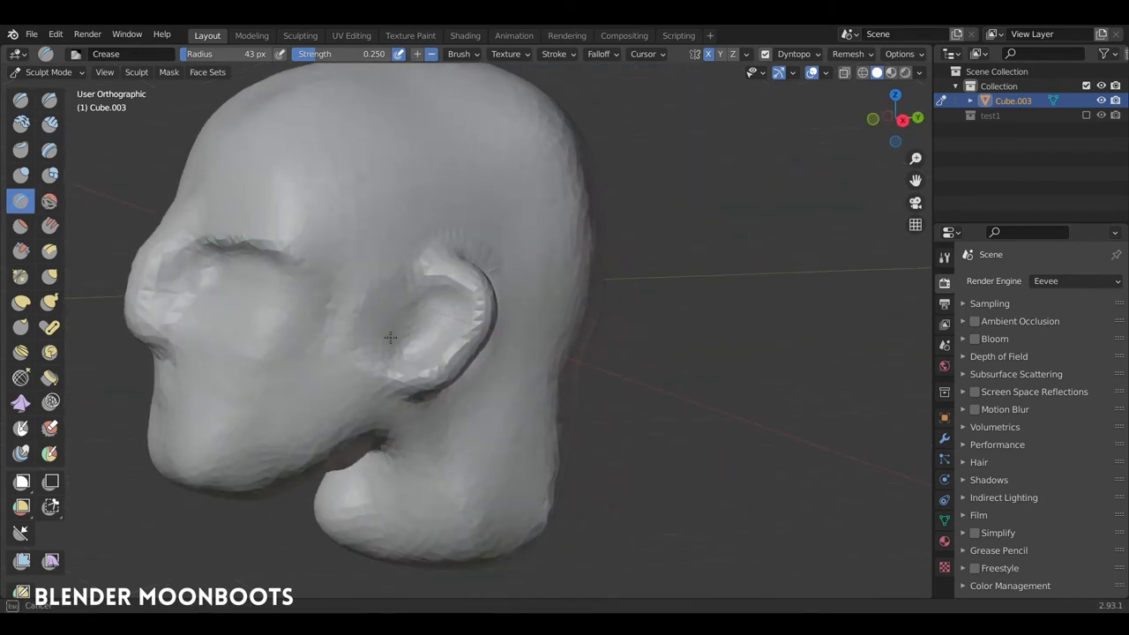
pyautogui.moveTo(359, 340); pyautogui.dragTo(501, 276, button='middle')
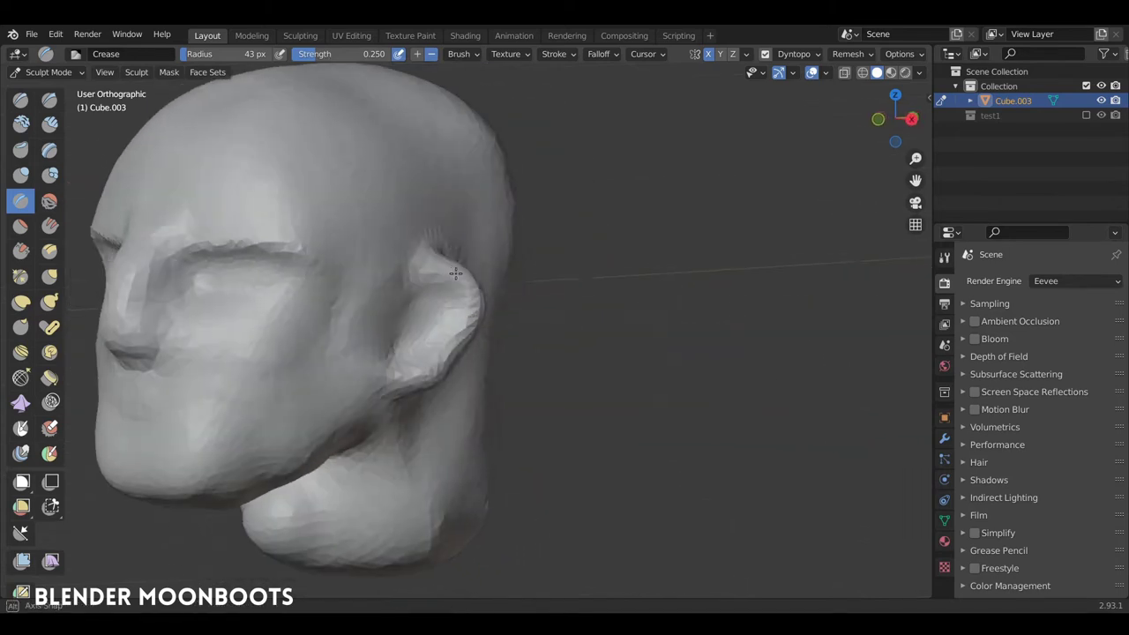
pyautogui.click(20, 100)
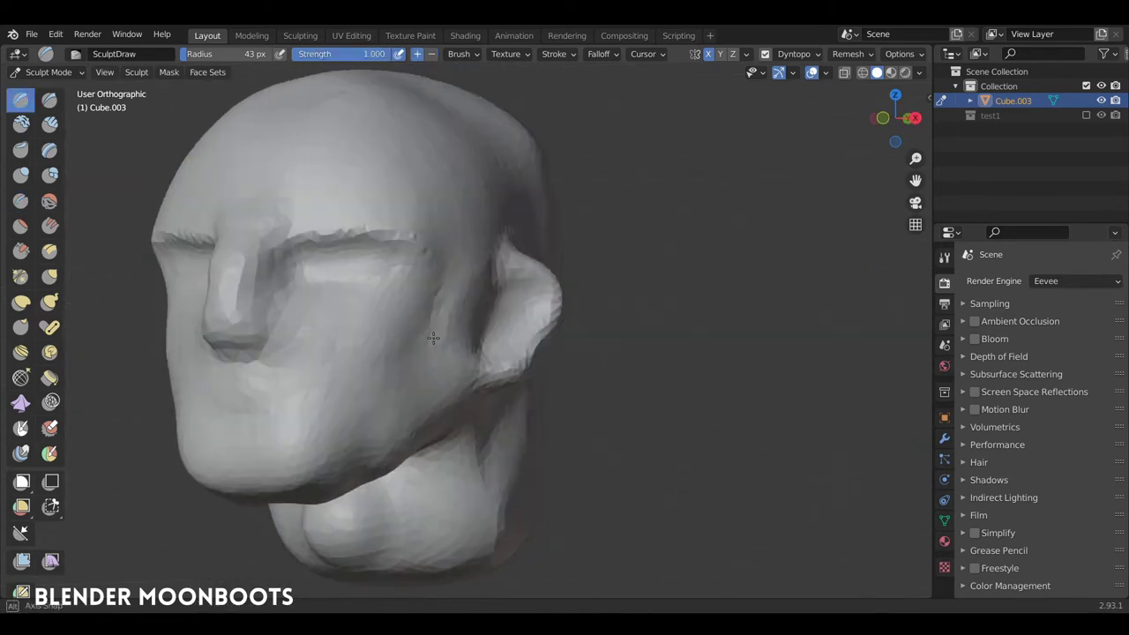
pyautogui.moveTo(369, 328); pyautogui.dragTo(73, 170, button='middle')
pyautogui.click(18, 203)
pyautogui.moveTo(176, 335); pyautogui.dragTo(421, 394, button='middle')
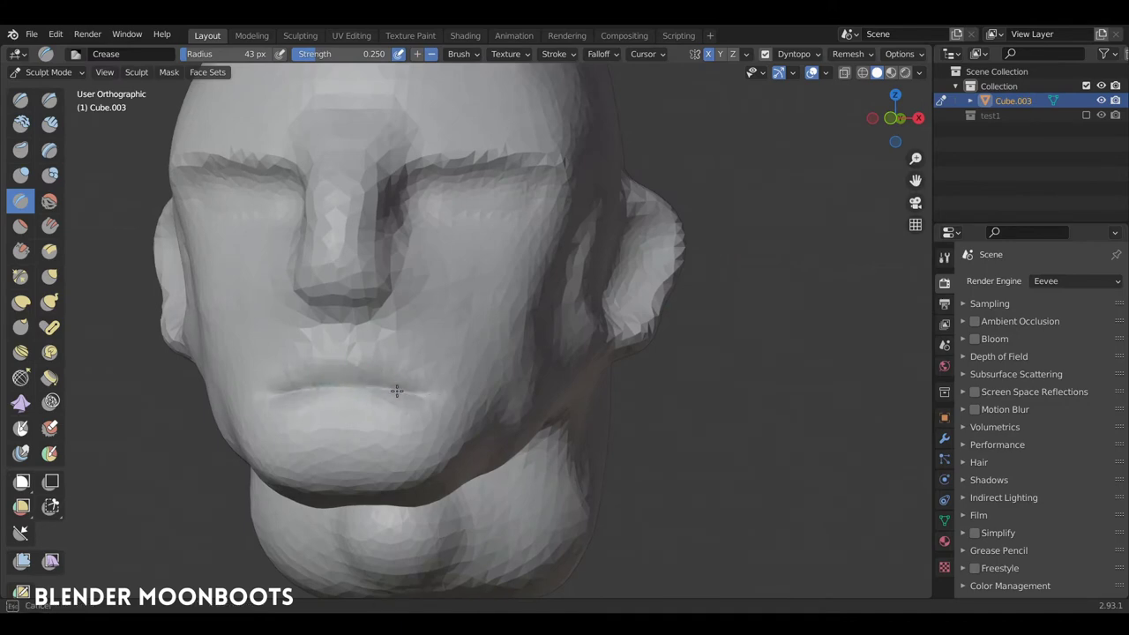
# - Deepen and smooth the crease between the lips with the Draw brush
pyautogui.moveTo(447, 400)
pyautogui.mouseDown(button='middle')
pyautogui.moveTo(353, 397)
pyautogui.moveTo(386, 409)
pyautogui.mouseUp(button='middle')
pyautogui.press('x')
pyautogui.moveTo(273, 309); pyautogui.dragTo(347, 333, button='middle')
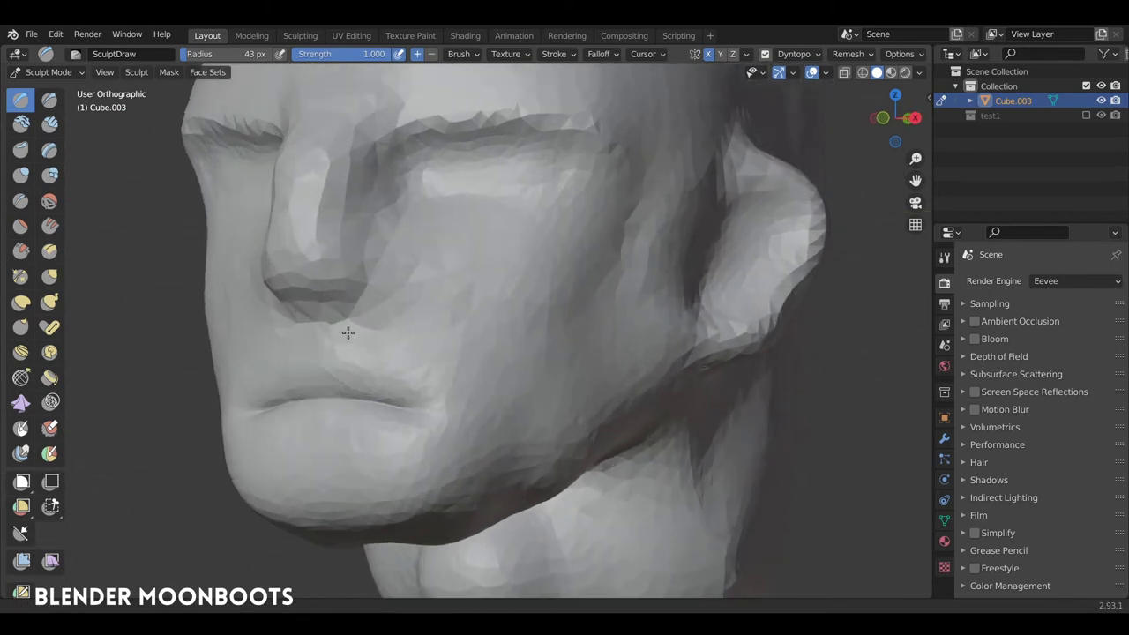
pyautogui.scroll(3, 418, 312)
pyautogui.moveTo(344, 351)
pyautogui.mouseDown()
pyautogui.moveTo(426, 351)
pyautogui.moveTo(403, 351)
pyautogui.mouseUp()
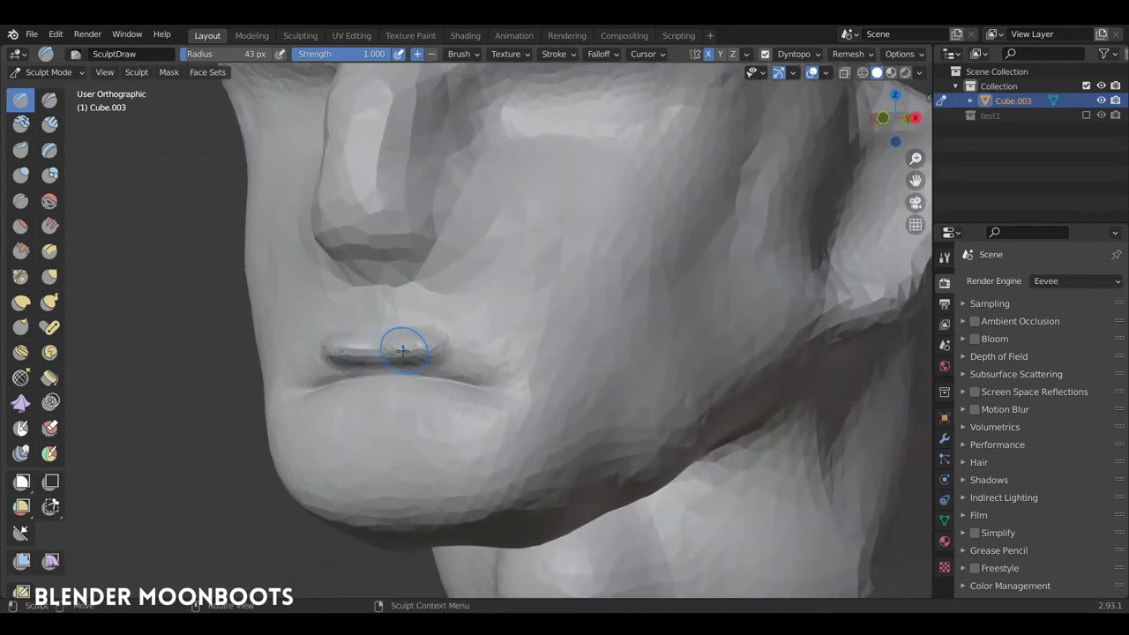
pyautogui.moveTo(291, 375)
pyautogui.mouseDown()
pyautogui.moveTo(453, 340)
pyautogui.moveTo(501, 367)
pyautogui.mouseUp()
# - Build up the lower lip into a fuller, smoother shape
pyautogui.moveTo(422, 401)
pyautogui.mouseDown()
pyautogui.moveTo(353, 408)
pyautogui.moveTo(479, 403)
pyautogui.mouseUp()
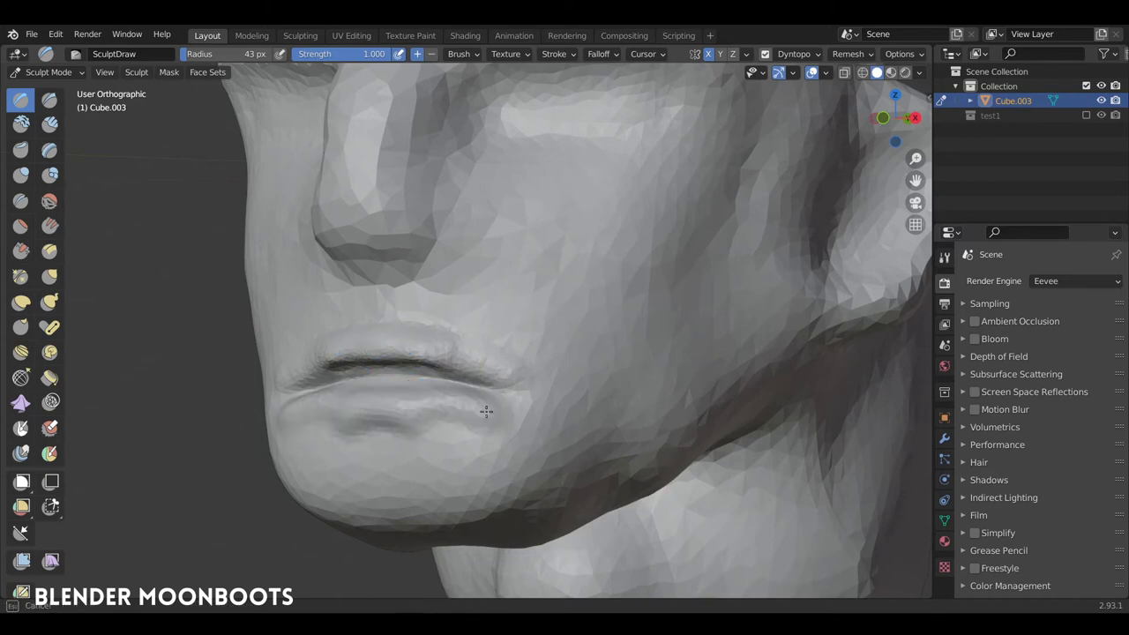
pyautogui.moveTo(336, 397)
pyautogui.mouseDown()
pyautogui.moveTo(494, 406)
pyautogui.moveTo(479, 397)
pyautogui.mouseUp()
pyautogui.moveTo(291, 413)
pyautogui.mouseDown()
pyautogui.moveTo(512, 408)
pyautogui.moveTo(449, 428)
pyautogui.moveTo(338, 417)
pyautogui.moveTo(468, 413)
pyautogui.mouseUp()
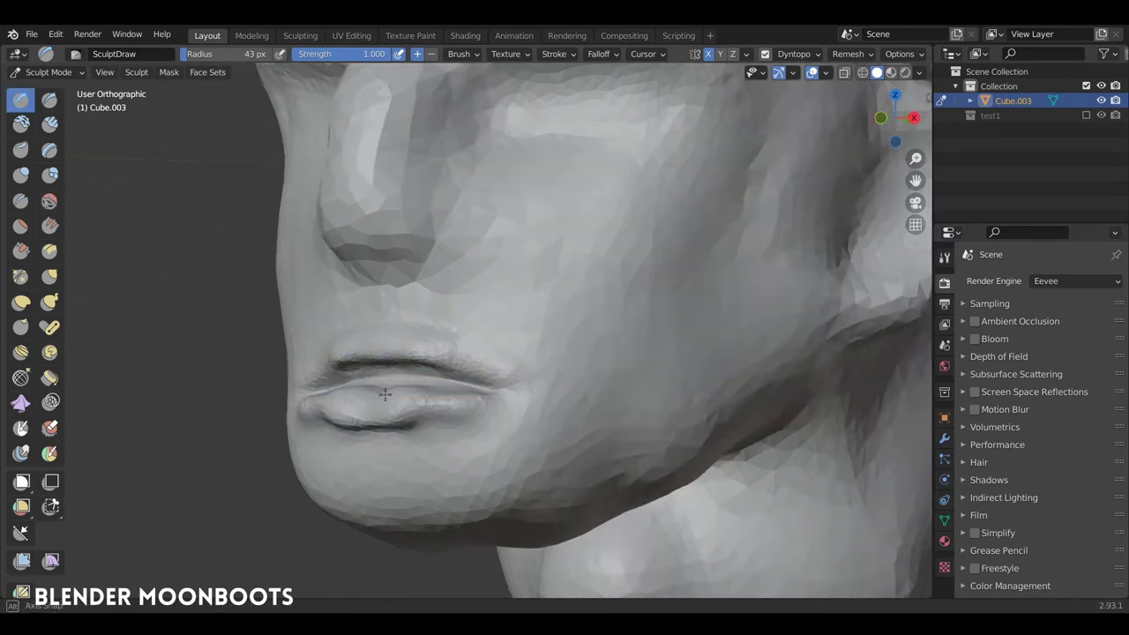
pyautogui.moveTo(468, 413); pyautogui.dragTo(441, 403, button='middle')
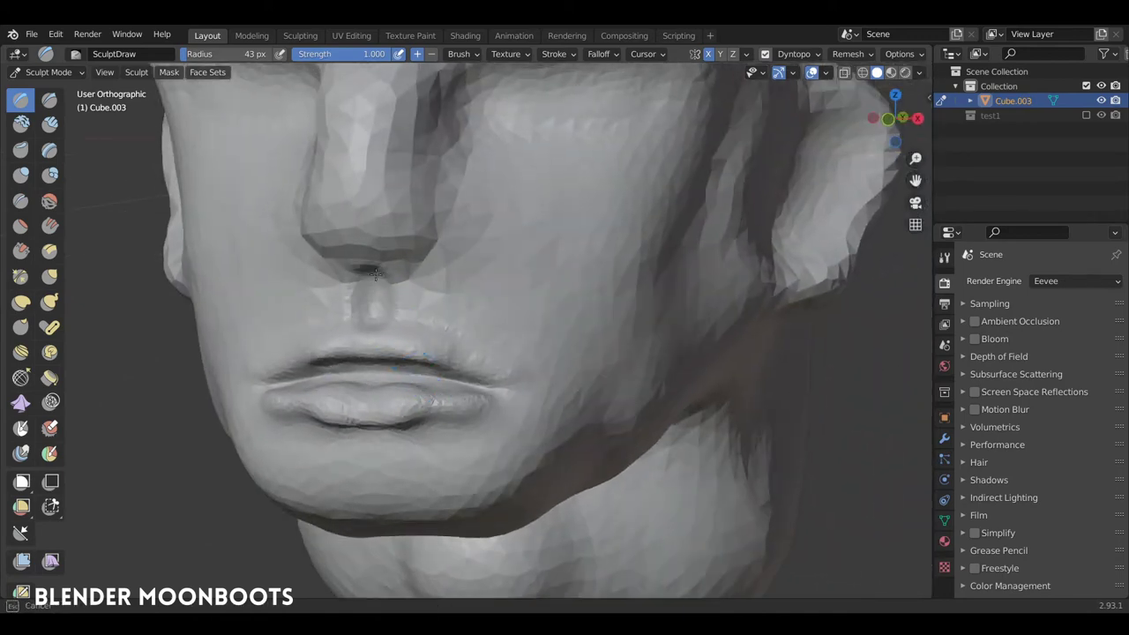
# - Carve in and shape the nostrils from frontal and side angles
pyautogui.moveTo(375, 274)
pyautogui.mouseDown(button='middle')
pyautogui.moveTo(365, 294)
pyautogui.moveTo(383, 330)
pyautogui.moveTo(371, 273)
pyautogui.moveTo(388, 265)
pyautogui.mouseUp(button='middle')
pyautogui.moveTo(388, 265)
pyautogui.keyDown('ctrl'); pyautogui.mouseDown()
pyautogui.moveTo(373, 227)
pyautogui.moveTo(403, 239)
pyautogui.mouseUp(); pyautogui.keyUp('ctrl')
pyautogui.moveTo(403, 240)
pyautogui.mouseDown(button='middle')
pyautogui.moveTo(429, 290)
pyautogui.moveTo(392, 332)
pyautogui.moveTo(416, 189)
pyautogui.mouseUp(button='middle')
pyautogui.moveTo(416, 189)
pyautogui.mouseDown()
pyautogui.moveTo(407, 212)
pyautogui.moveTo(441, 225)
pyautogui.mouseUp()
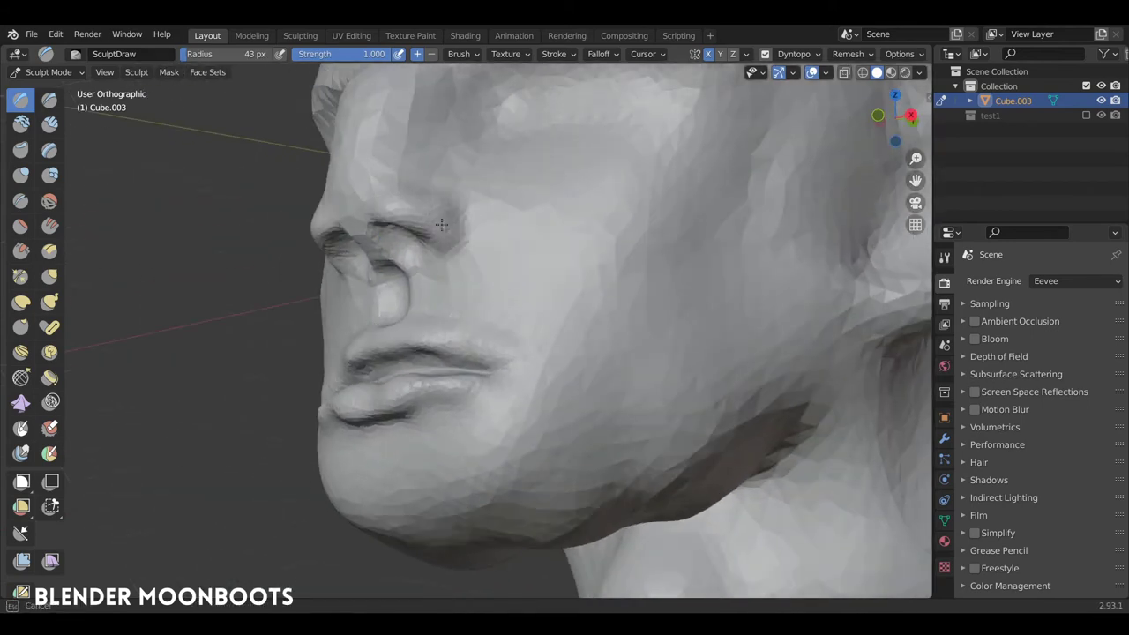
# - Deepen the groove beneath the upper lip using the Clay Strips brush
pyautogui.moveTo(438, 204)
pyautogui.mouseDown(button='middle')
pyautogui.moveTo(509, 217)
pyautogui.moveTo(443, 195)
pyautogui.mouseUp(button='middle')
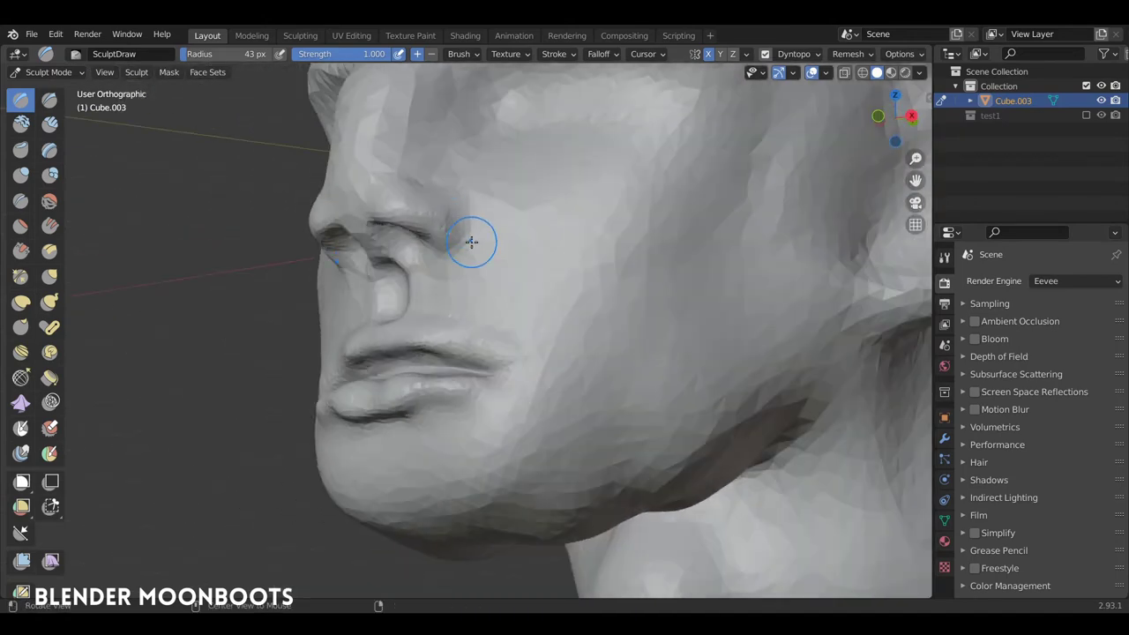
pyautogui.moveTo(472, 242)
pyautogui.mouseDown(button='middle')
pyautogui.moveTo(504, 260)
pyautogui.moveTo(474, 335)
pyautogui.mouseUp(button='middle')
pyautogui.moveTo(479, 358)
pyautogui.mouseDown(button='middle')
pyautogui.moveTo(467, 315)
pyautogui.moveTo(315, 378)
pyautogui.mouseUp(button='middle')
pyautogui.moveTo(431, 402)
pyautogui.mouseDown(button='middle')
pyautogui.moveTo(431, 340)
pyautogui.moveTo(341, 369)
pyautogui.moveTo(353, 294)
pyautogui.mouseUp(button='middle')
pyautogui.click(51, 102)
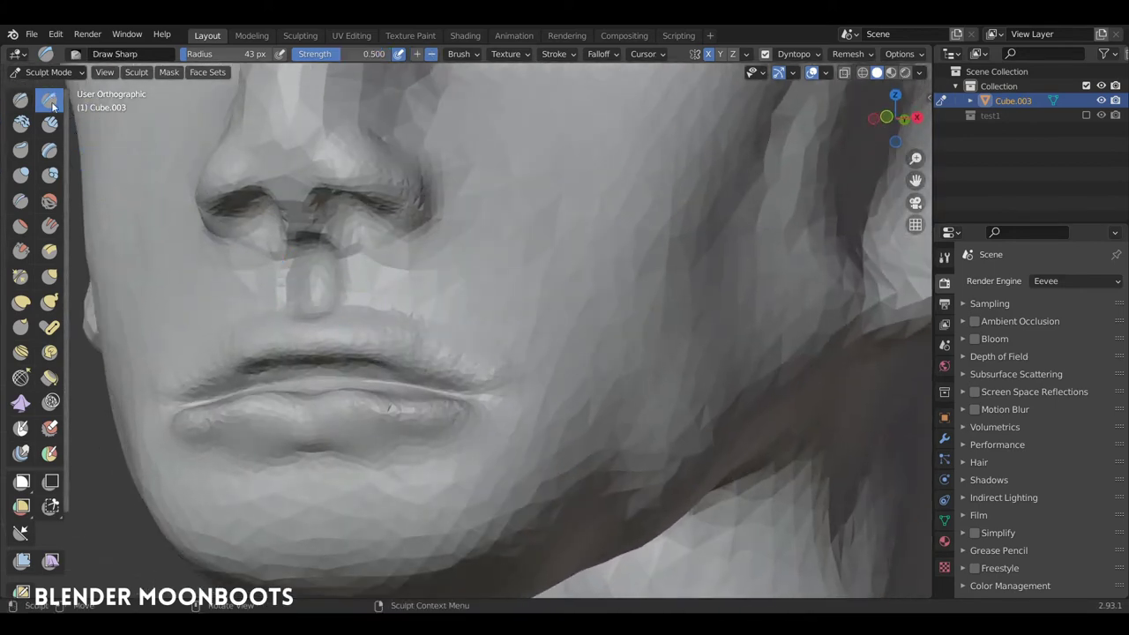
pyautogui.click(51, 124)
pyautogui.moveTo(335, 274); pyautogui.dragTo(313, 324, button='middle')
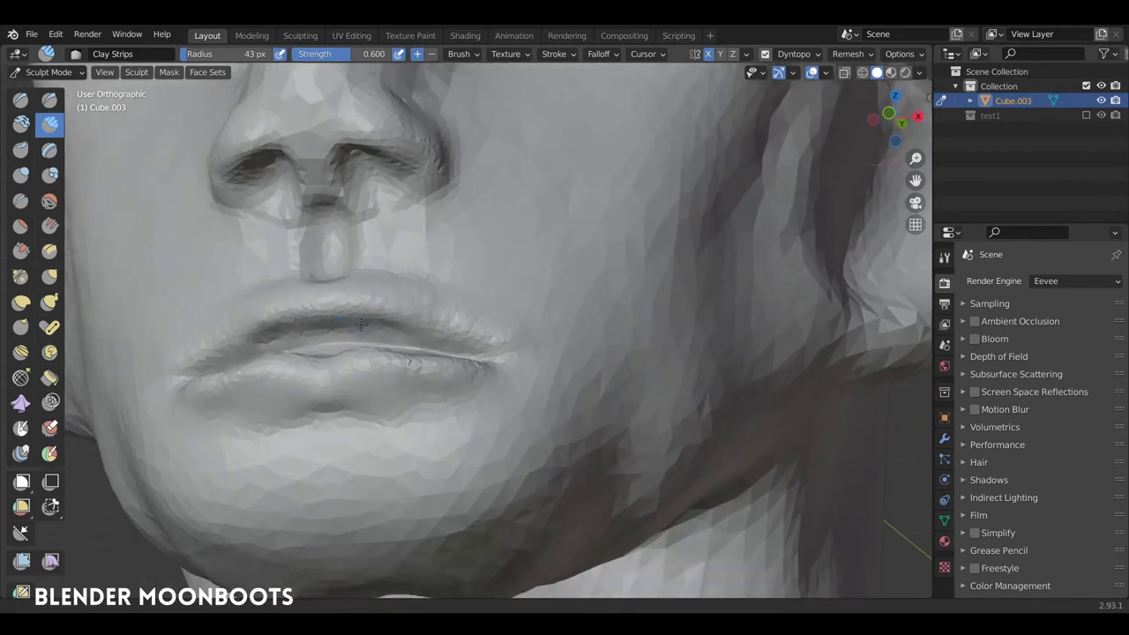
pyautogui.moveTo(278, 322); pyautogui.dragTo(417, 329)
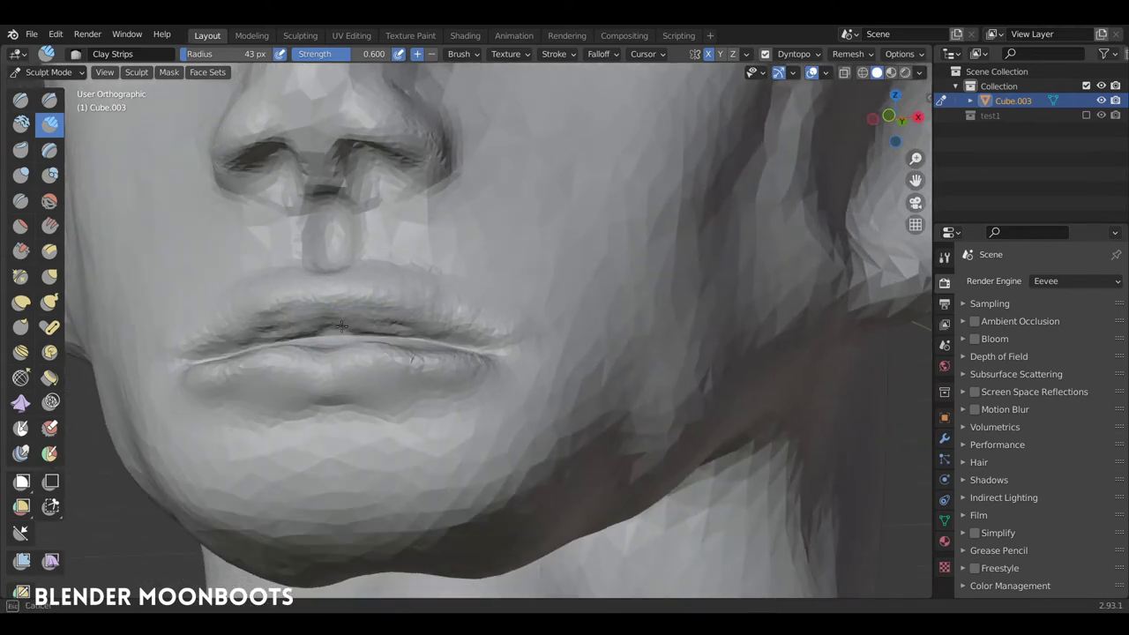
pyautogui.moveTo(341, 327); pyautogui.dragTo(168, 177, button='middle')
pyautogui.click(20, 100)
pyautogui.moveTo(370, 291); pyautogui.dragTo(462, 391, button='middle')
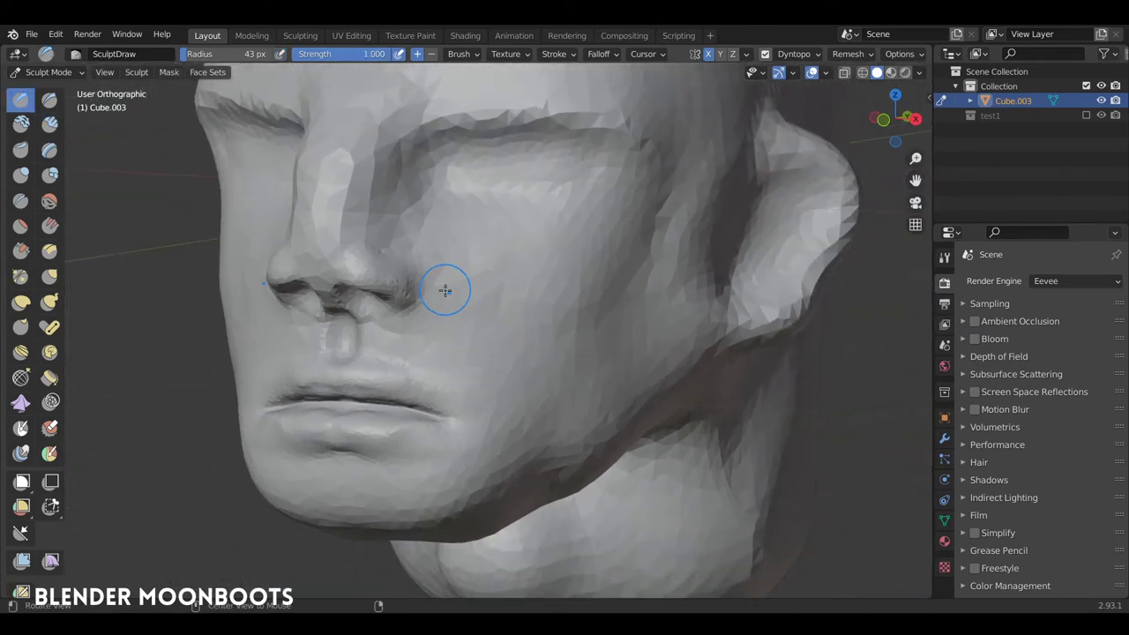
# - Carve deep folds down the cheek beside the nose
pyautogui.moveTo(446, 290); pyautogui.dragTo(441, 330, button='middle')
pyautogui.moveTo(441, 305); pyautogui.dragTo(511, 391)
pyautogui.moveTo(468, 292); pyautogui.dragTo(515, 354)
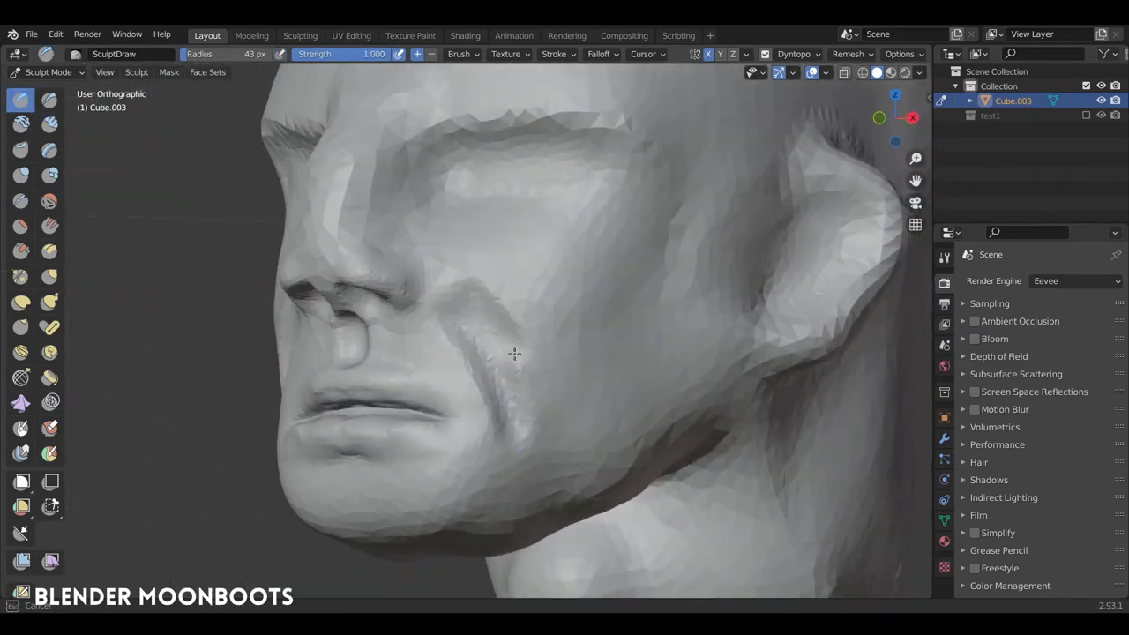
pyautogui.moveTo(515, 353); pyautogui.dragTo(532, 337, button='middle')
# - Resize the Draw brush to 72 px and push out the brow ridge over the eyes
pyautogui.press('f')
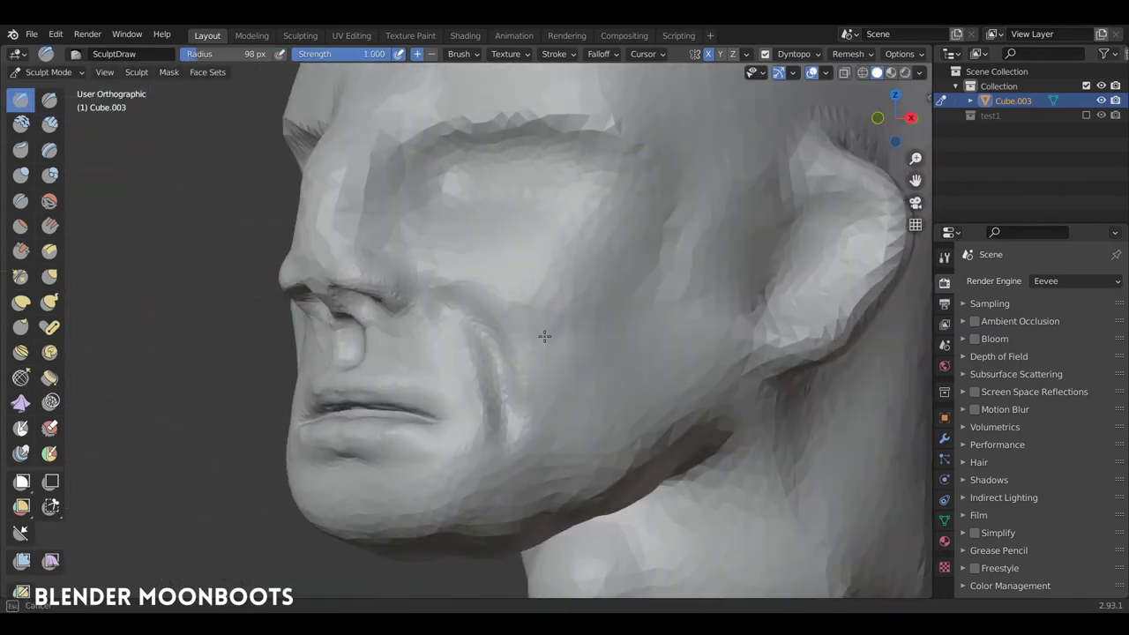
pyautogui.click(597, 320)
pyautogui.moveTo(598, 321)
pyautogui.mouseDown(button='middle')
pyautogui.moveTo(569, 384)
pyautogui.moveTo(555, 327)
pyautogui.moveTo(600, 348)
pyautogui.mouseUp(button='middle')
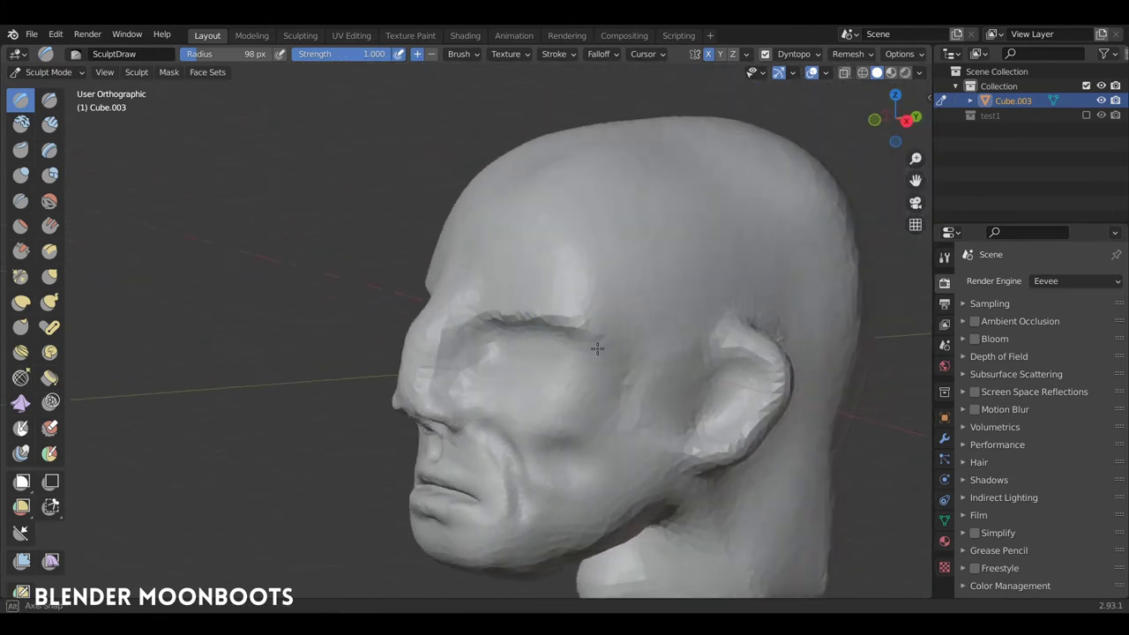
pyautogui.press('f')
pyautogui.click(549, 315)
pyautogui.moveTo(548, 315)
pyautogui.mouseDown()
pyautogui.moveTo(542, 298)
pyautogui.moveTo(436, 294)
pyautogui.moveTo(560, 295)
pyautogui.moveTo(608, 337)
pyautogui.mouseUp()
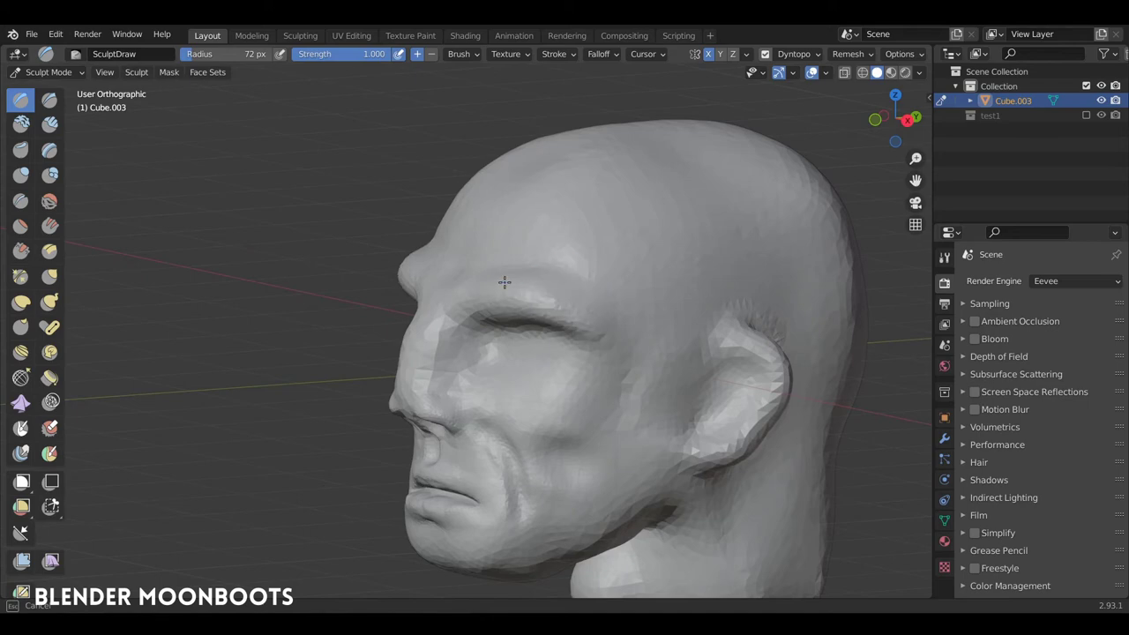
pyautogui.moveTo(505, 281)
pyautogui.mouseDown(button='middle')
pyautogui.moveTo(628, 292)
pyautogui.moveTo(506, 297)
pyautogui.moveTo(468, 342)
pyautogui.moveTo(398, 322)
pyautogui.moveTo(479, 353)
pyautogui.moveTo(476, 292)
pyautogui.moveTo(492, 347)
pyautogui.moveTo(113, 265)
pyautogui.mouseUp(button='middle')
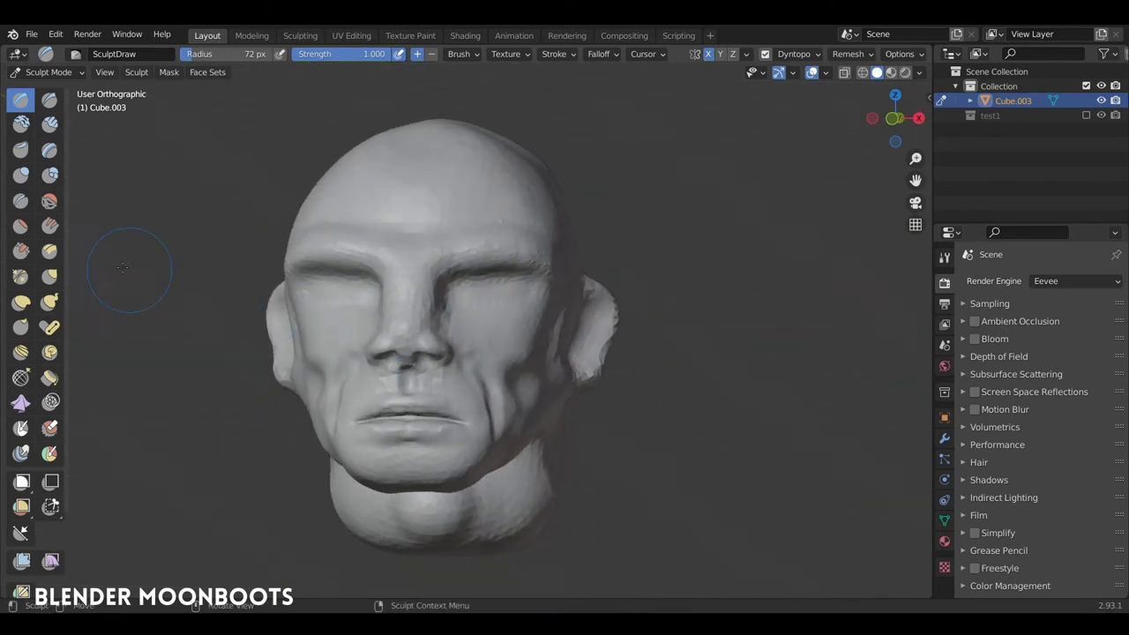
# - Pull the chin and jaw downward with a 70 px Grab brush in side view
pyautogui.click(50, 277)
pyautogui.moveTo(244, 270)
pyautogui.mouseDown(button='middle')
pyautogui.moveTo(444, 306)
pyautogui.moveTo(418, 262)
pyautogui.moveTo(348, 281)
pyautogui.moveTo(433, 285)
pyautogui.moveTo(414, 278)
pyautogui.moveTo(464, 299)
pyautogui.moveTo(411, 279)
pyautogui.moveTo(442, 282)
pyautogui.mouseUp(button='middle')
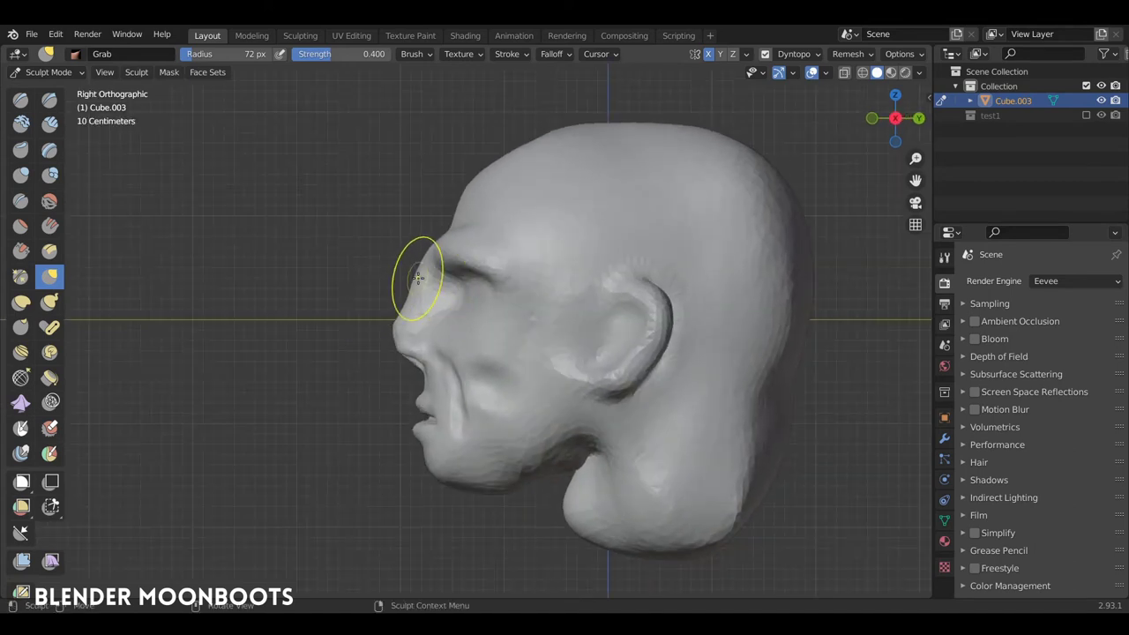
pyautogui.press('f')
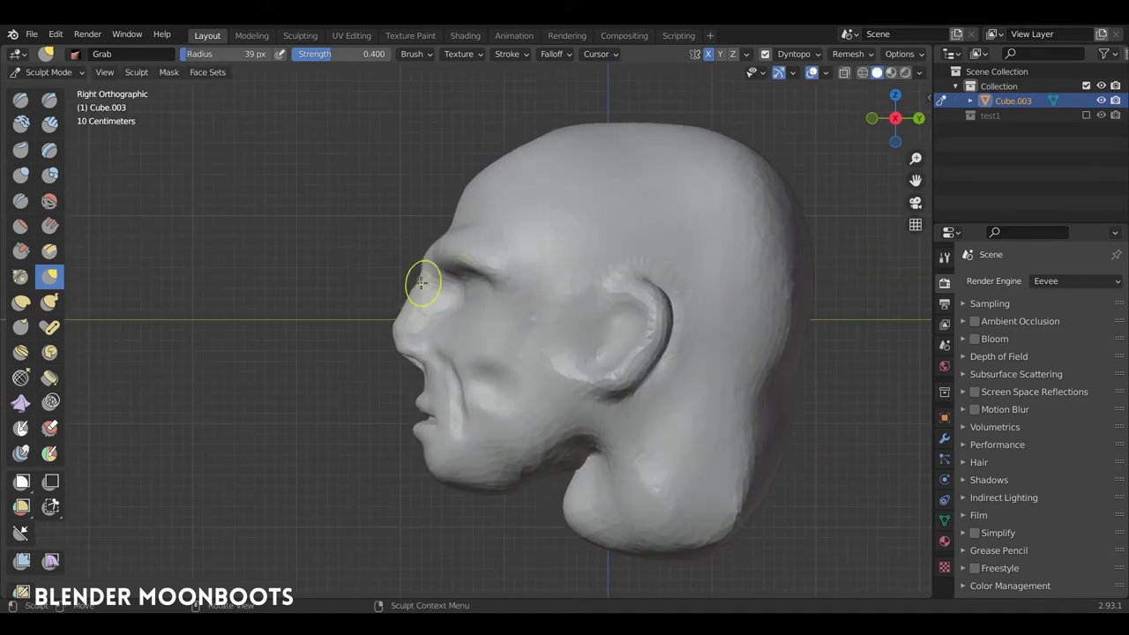
pyautogui.press('f')
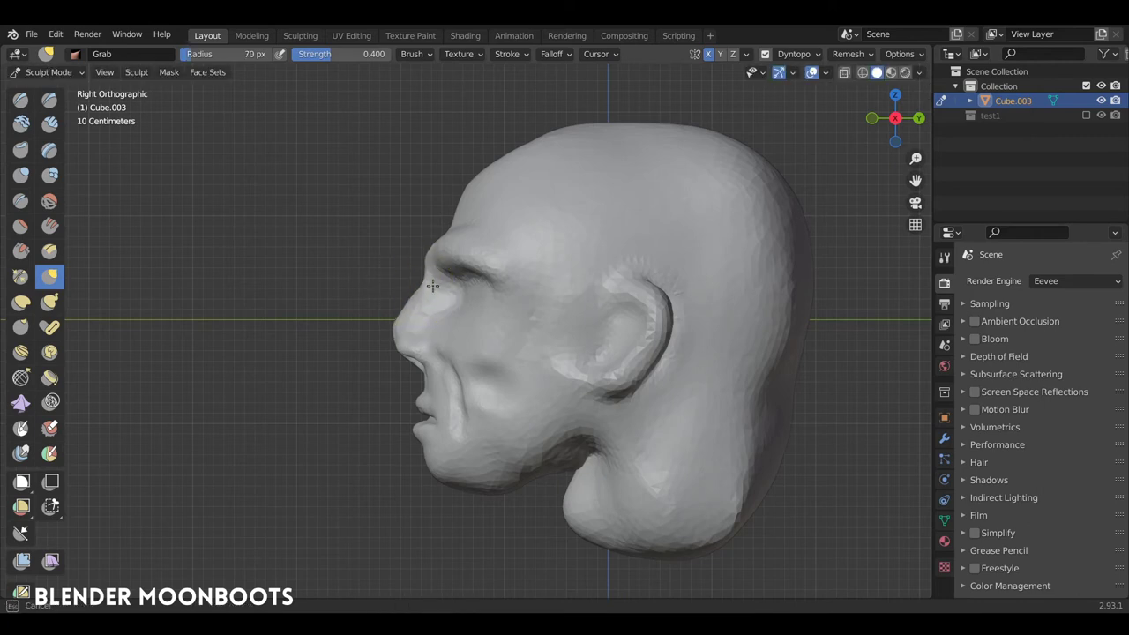
pyautogui.click(389, 350)
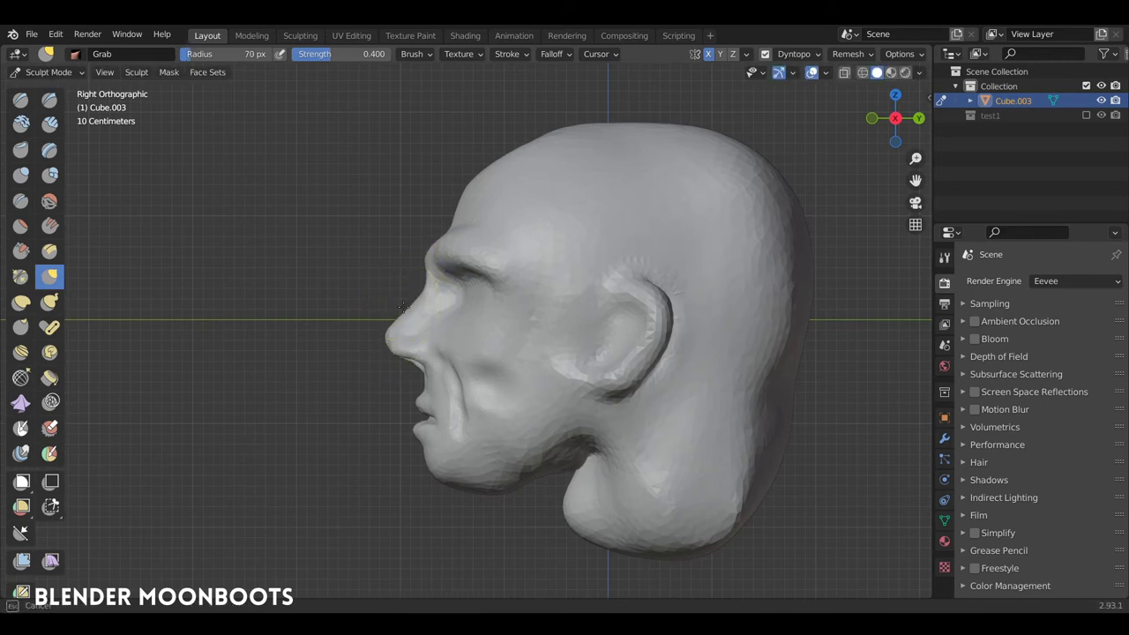
pyautogui.moveTo(438, 465)
pyautogui.mouseDown()
pyautogui.moveTo(457, 463)
pyautogui.moveTo(456, 472)
pyautogui.mouseUp()
# - Enlarge the Grab brush to 108 px and reshape the ear
pyautogui.press('f')
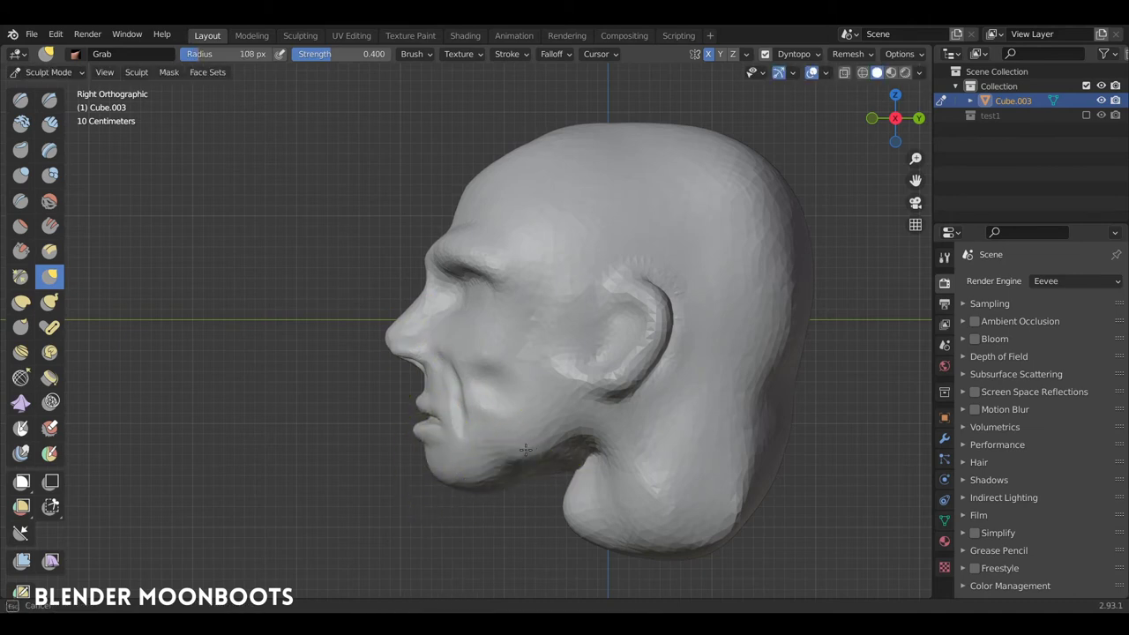
pyautogui.click(540, 457)
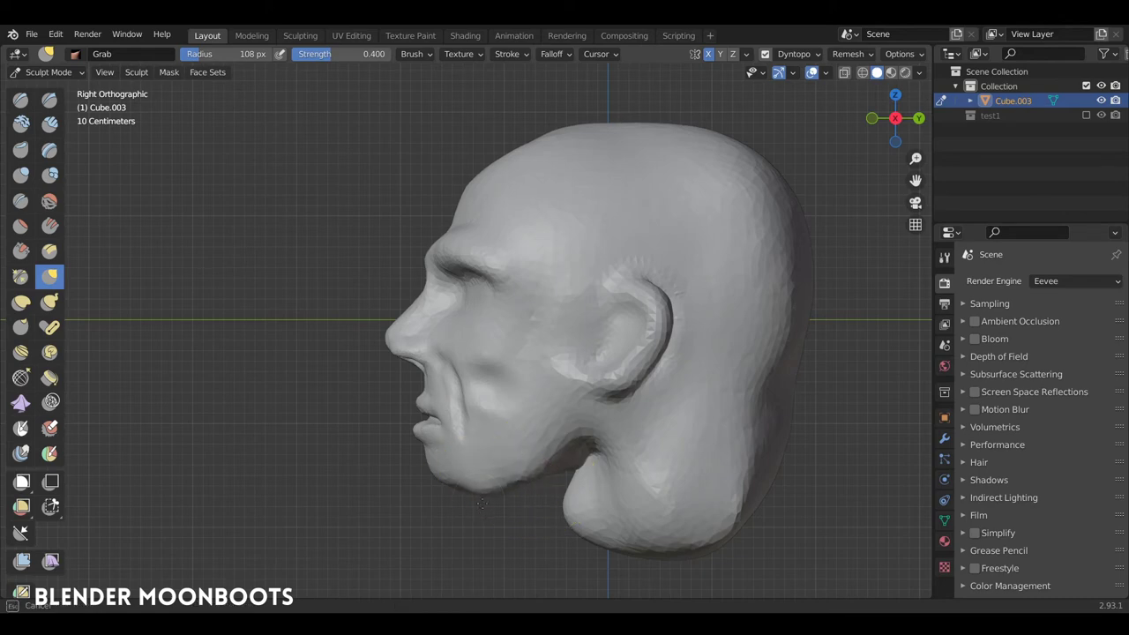
pyautogui.moveTo(605, 277); pyautogui.dragTo(589, 275)
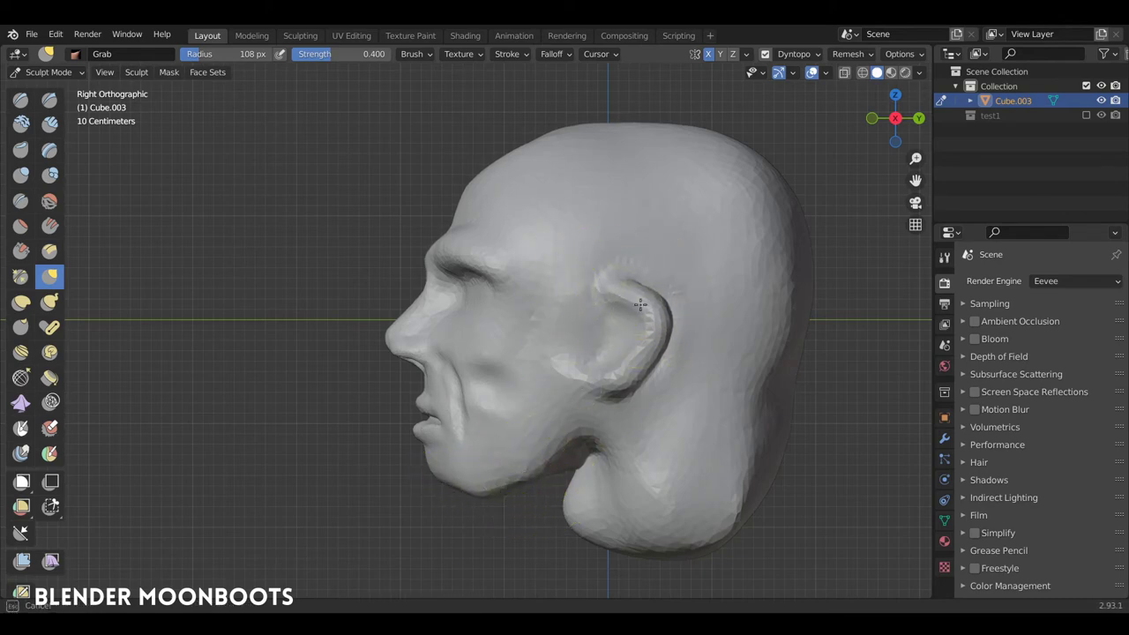
pyautogui.moveTo(640, 304); pyautogui.dragTo(647, 341)
# - Pull the mouth back and down and reshape the upper lip below the nose
pyautogui.keyDown('shift'); pyautogui.moveTo(638, 284); pyautogui.dragTo(588, 284, button='middle'); pyautogui.keyUp('shift')
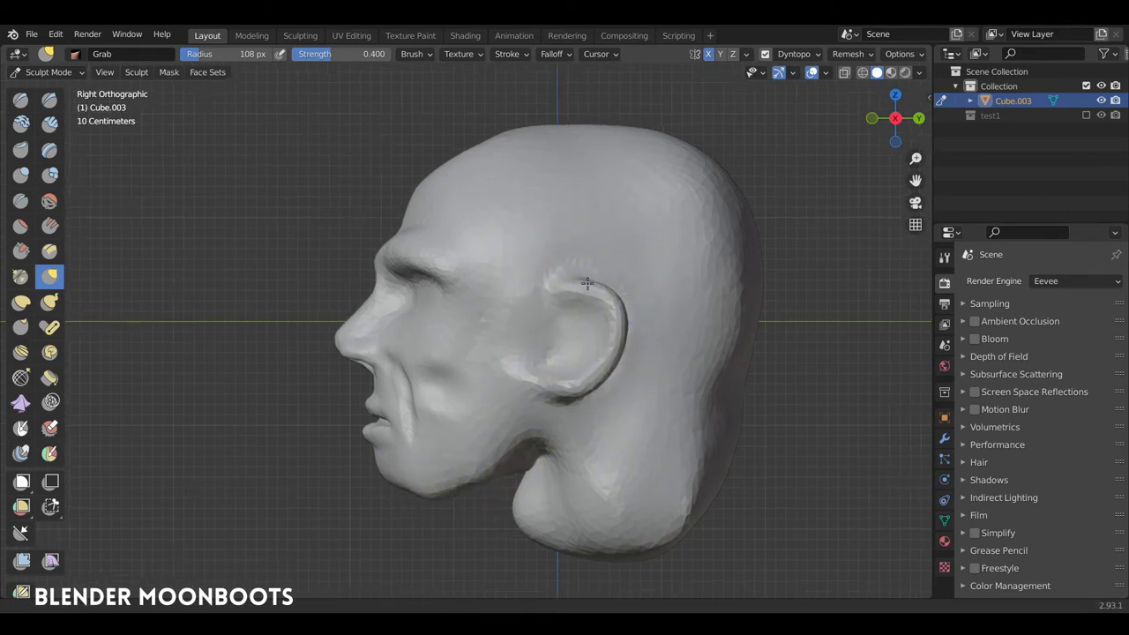
pyautogui.scroll(-1, 588, 285)
pyautogui.moveTo(433, 353); pyautogui.dragTo(418, 444)
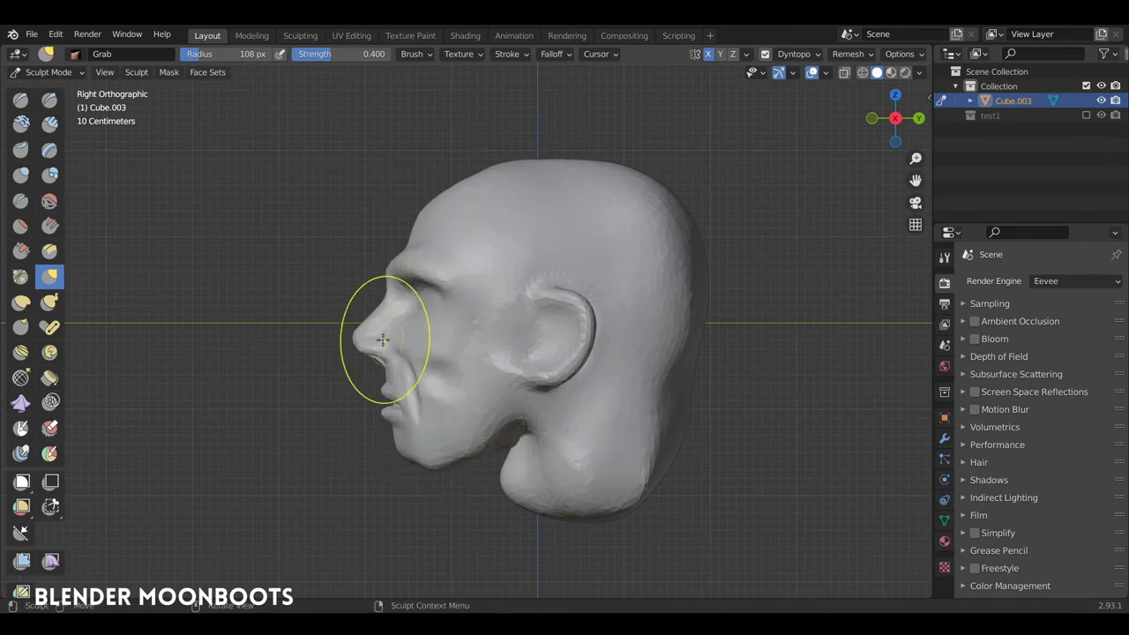
pyautogui.moveTo(382, 339); pyautogui.dragTo(369, 351)
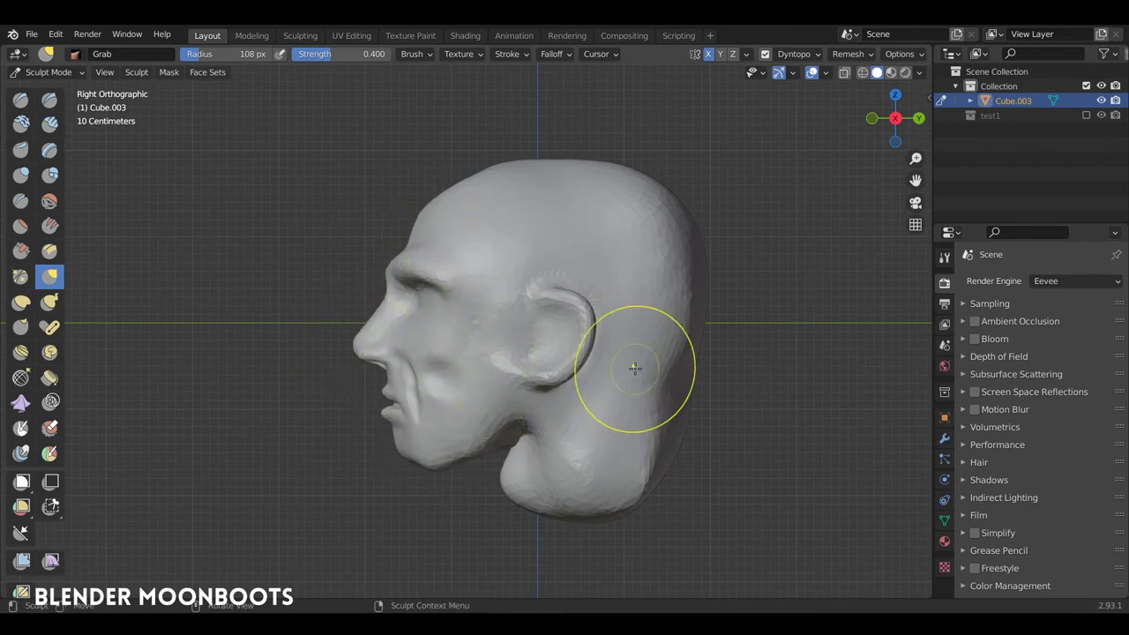
# - Pull the back of the head, rear jaw and neck inward
pyautogui.moveTo(672, 355); pyautogui.dragTo(660, 375)
pyautogui.moveTo(668, 479); pyautogui.dragTo(643, 445)
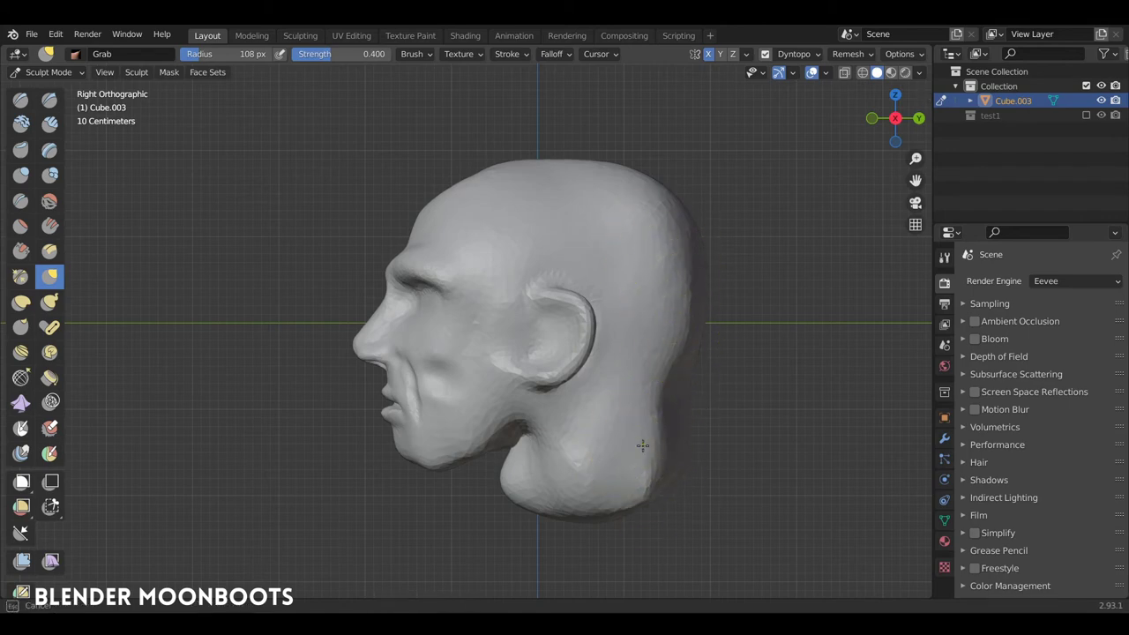
pyautogui.moveTo(526, 447); pyautogui.dragTo(538, 392)
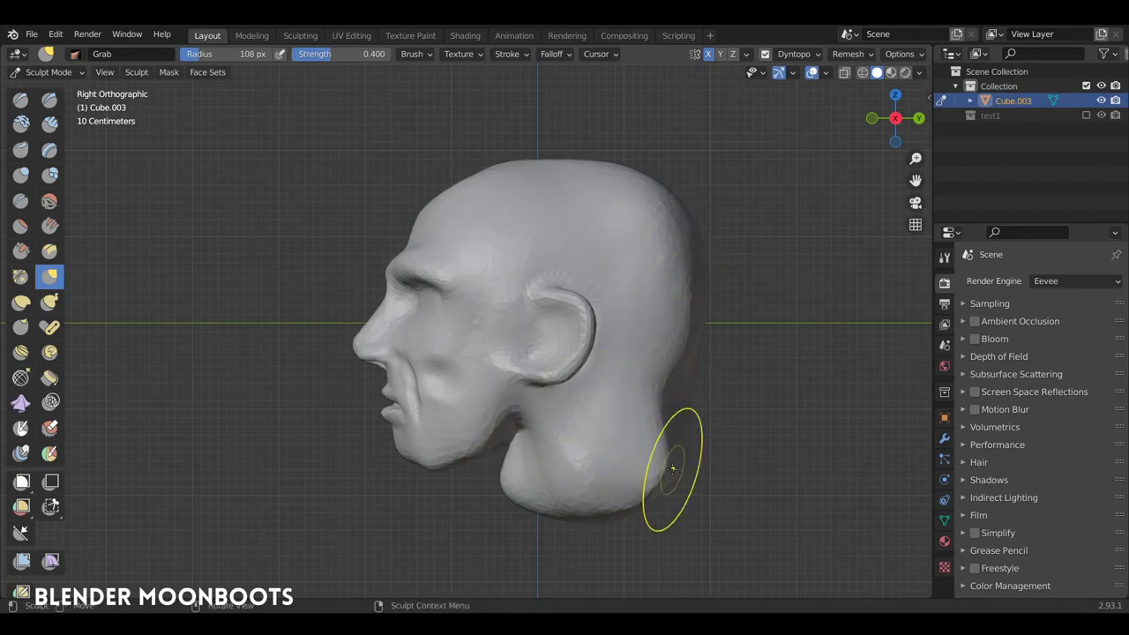
pyautogui.scroll(2, 592, 344)
pyautogui.moveTo(597, 347)
pyautogui.mouseDown(button='middle')
pyautogui.moveTo(708, 347)
pyautogui.moveTo(265, 255)
pyautogui.mouseUp(button='middle')
# - Build up the ear lobe, tragus and inner bowl with a 27 px Draw brush
pyautogui.press('f')
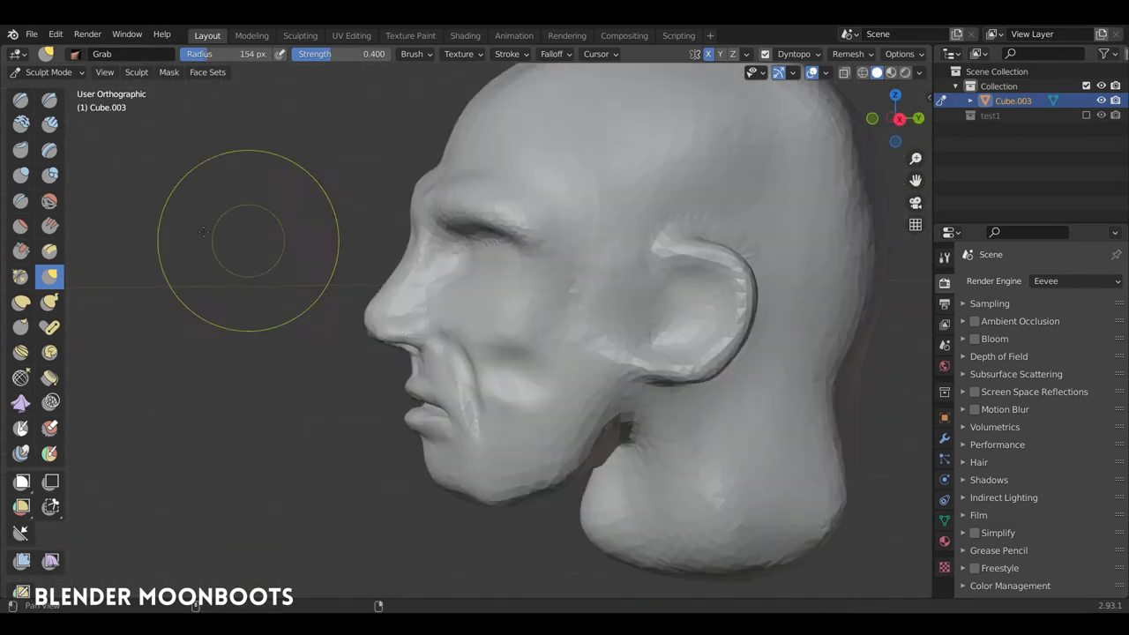
pyautogui.click(203, 232)
pyautogui.click(20, 99)
pyautogui.click(21, 201)
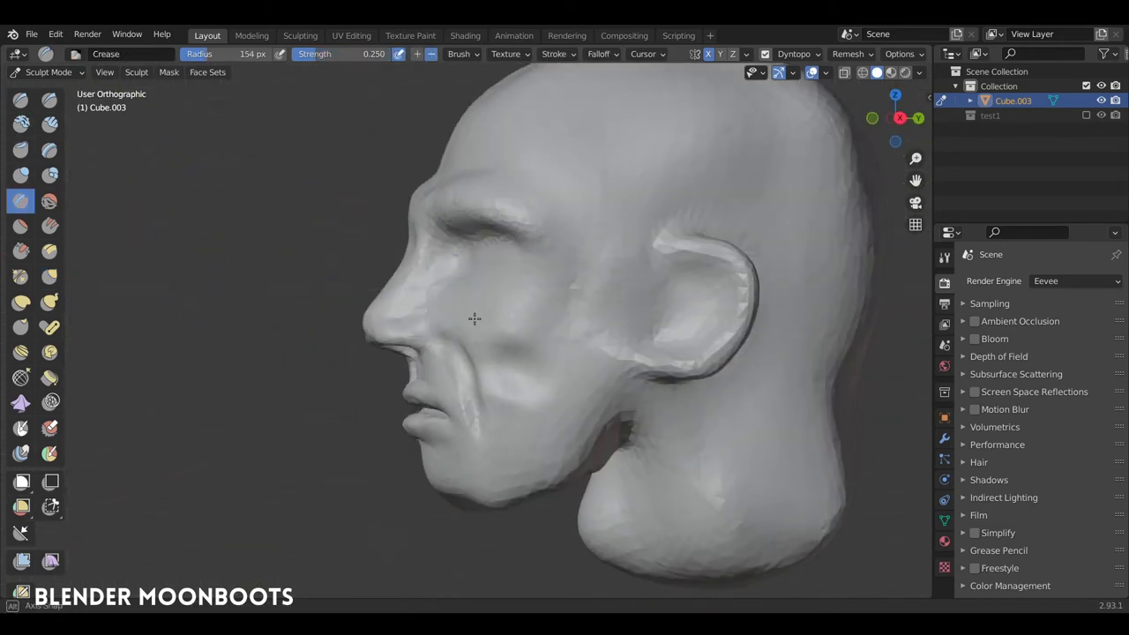
pyautogui.moveTo(473, 317); pyautogui.dragTo(573, 425, button='middle')
pyautogui.press('f')
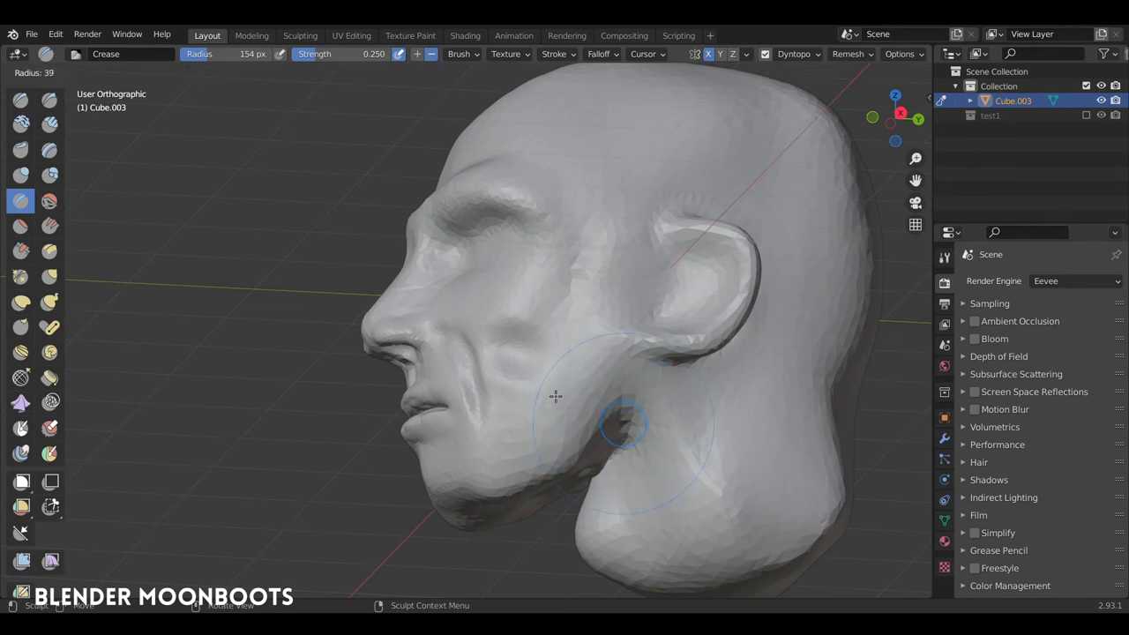
pyautogui.click(647, 393)
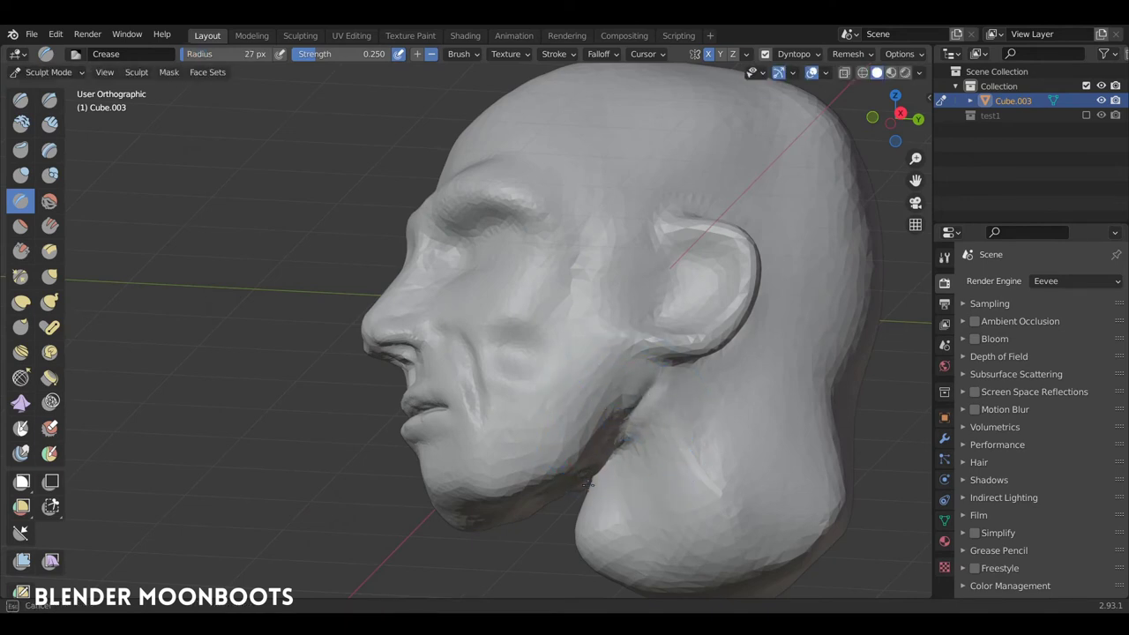
pyautogui.moveTo(574, 485); pyautogui.dragTo(612, 320, button='middle')
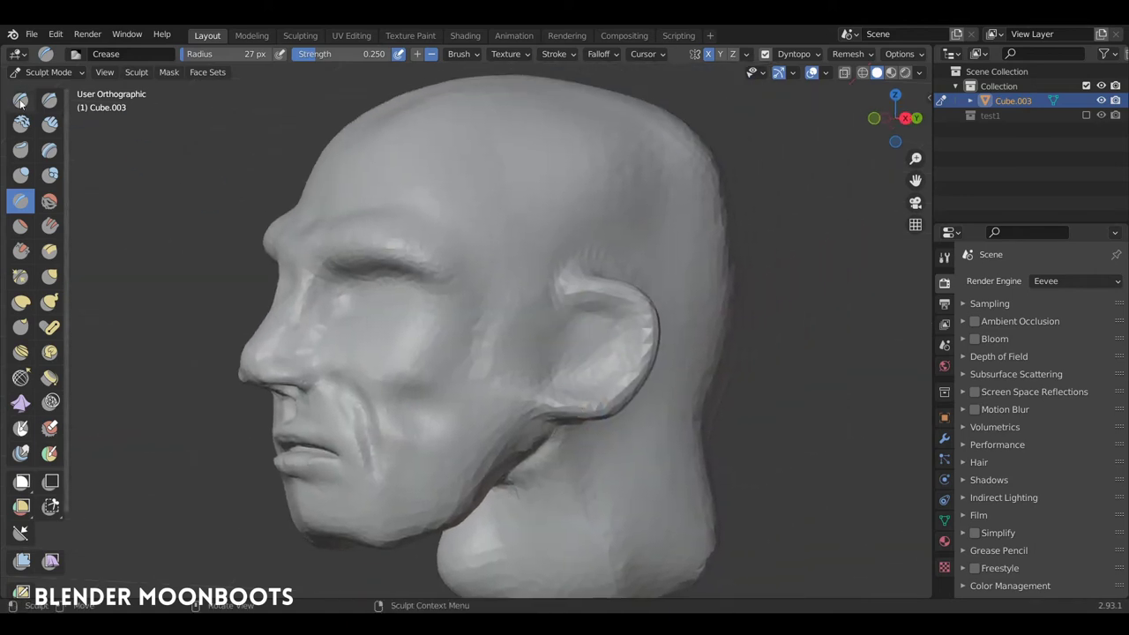
pyautogui.press('x')
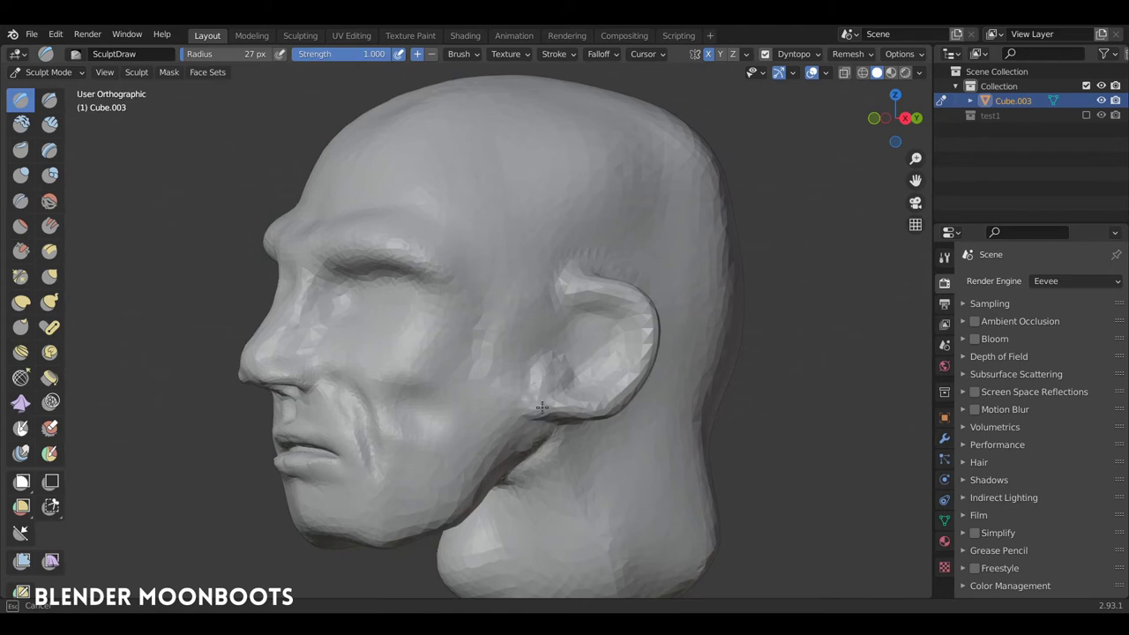
pyautogui.moveTo(542, 407); pyautogui.dragTo(554, 380)
pyautogui.moveTo(587, 320); pyautogui.dragTo(602, 378)
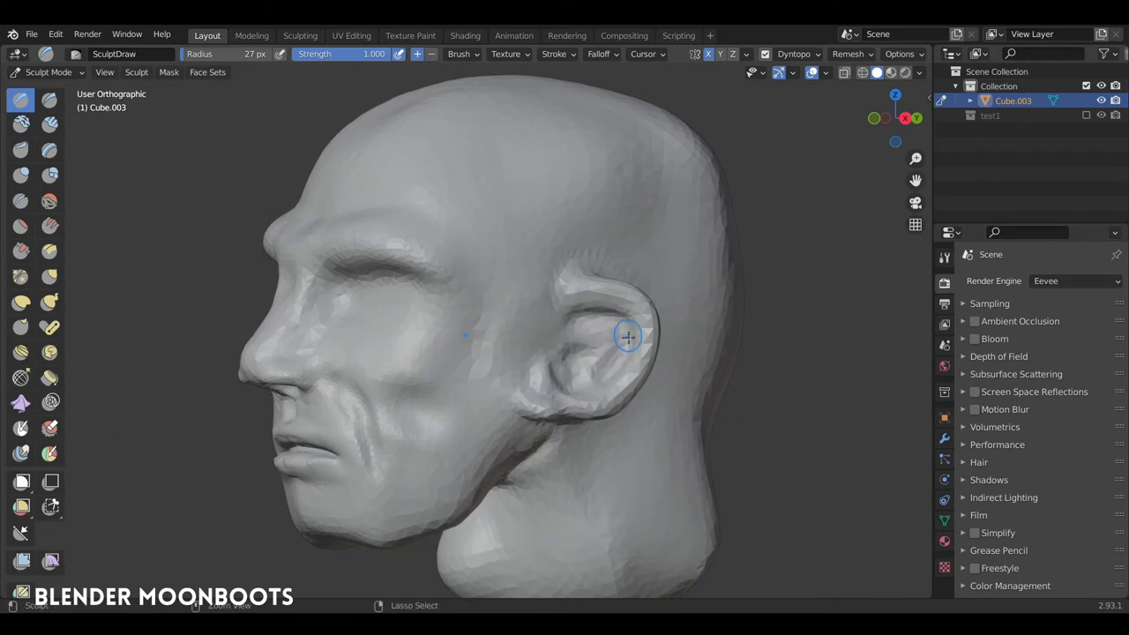
# - Resize the brush to 33 px and carve a groove down the side of the neck
pyautogui.moveTo(627, 336)
pyautogui.mouseDown(button='middle')
pyautogui.moveTo(572, 340)
pyautogui.moveTo(379, 300)
pyautogui.moveTo(428, 353)
pyautogui.moveTo(411, 416)
pyautogui.moveTo(429, 416)
pyautogui.moveTo(475, 469)
pyautogui.mouseUp(button='middle')
pyautogui.press('f')
pyautogui.click(573, 340)
pyautogui.scroll(-3, 429, 353)
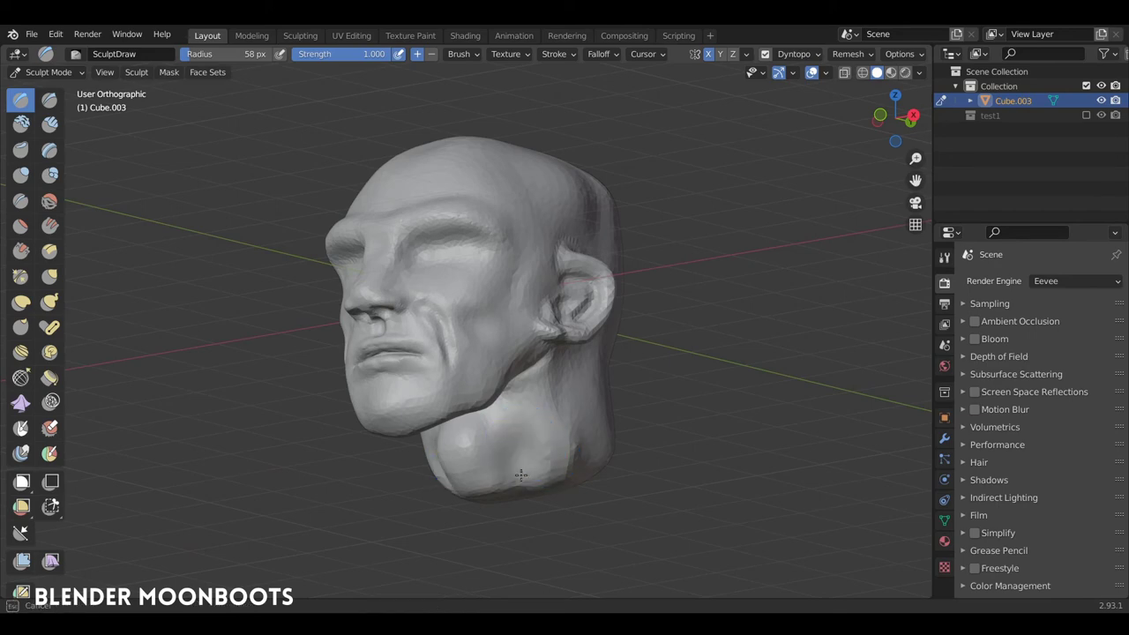
pyautogui.moveTo(529, 437); pyautogui.dragTo(569, 399, button='middle')
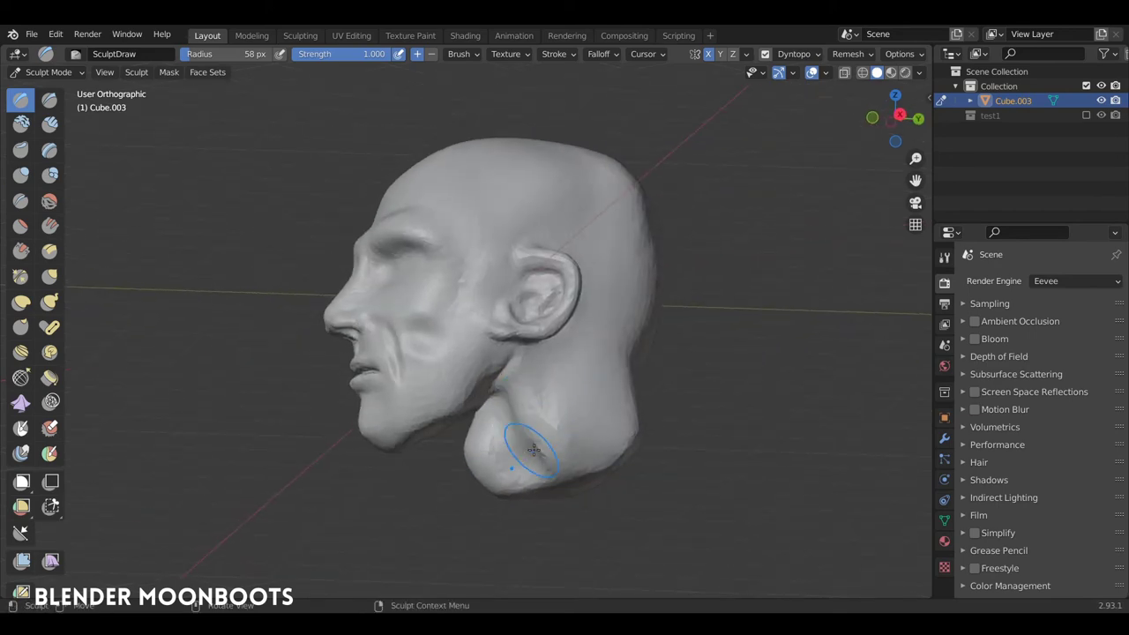
pyautogui.press('f')
pyautogui.click(590, 395)
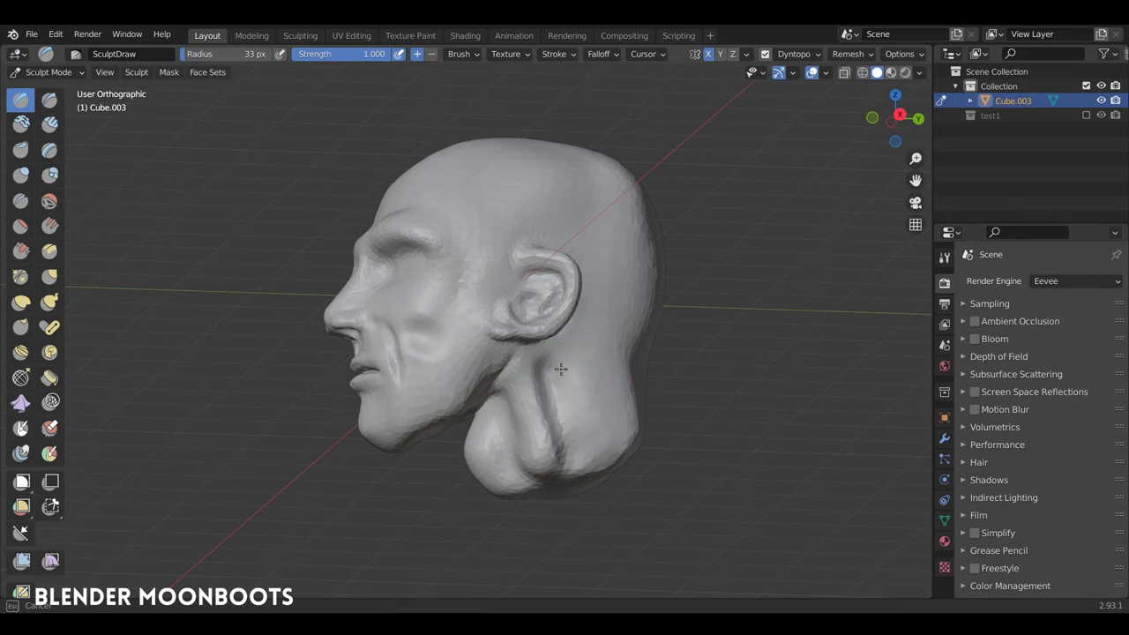
pyautogui.moveTo(544, 468); pyautogui.dragTo(585, 429, button='middle')
pyautogui.scroll(4, 469, 452)
pyautogui.press('g')
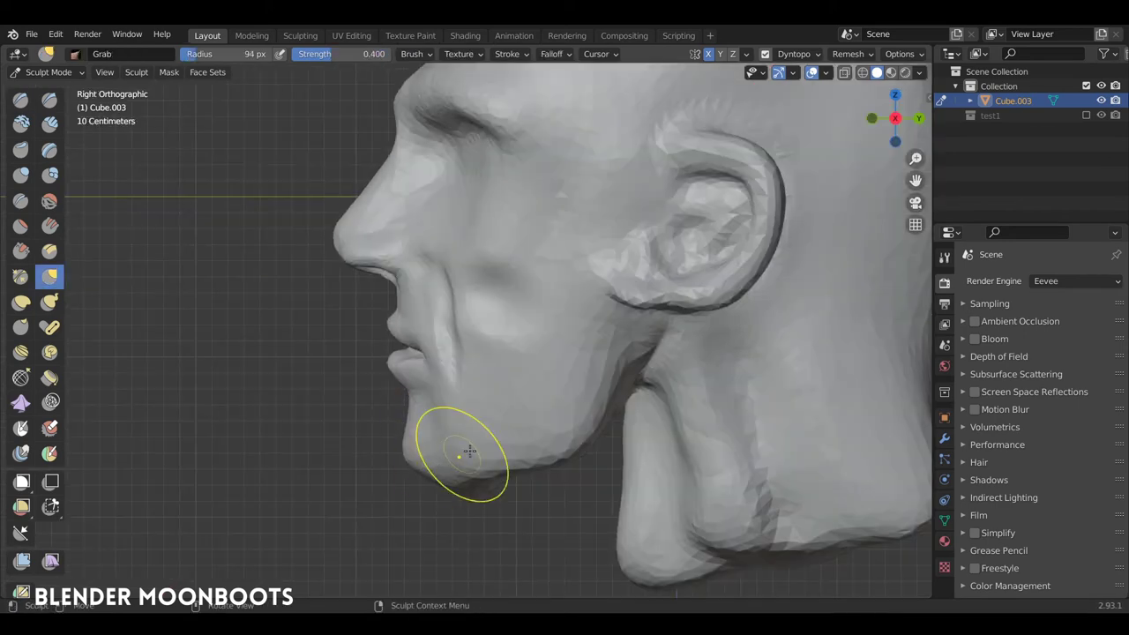
pyautogui.scroll(-5, 527, 365)
pyautogui.moveTo(527, 365)
pyautogui.mouseDown(button='middle')
pyautogui.moveTo(644, 373)
pyautogui.moveTo(498, 431)
pyautogui.moveTo(291, 265)
pyautogui.mouseUp(button='middle')
pyautogui.scroll(-1, 647, 372)
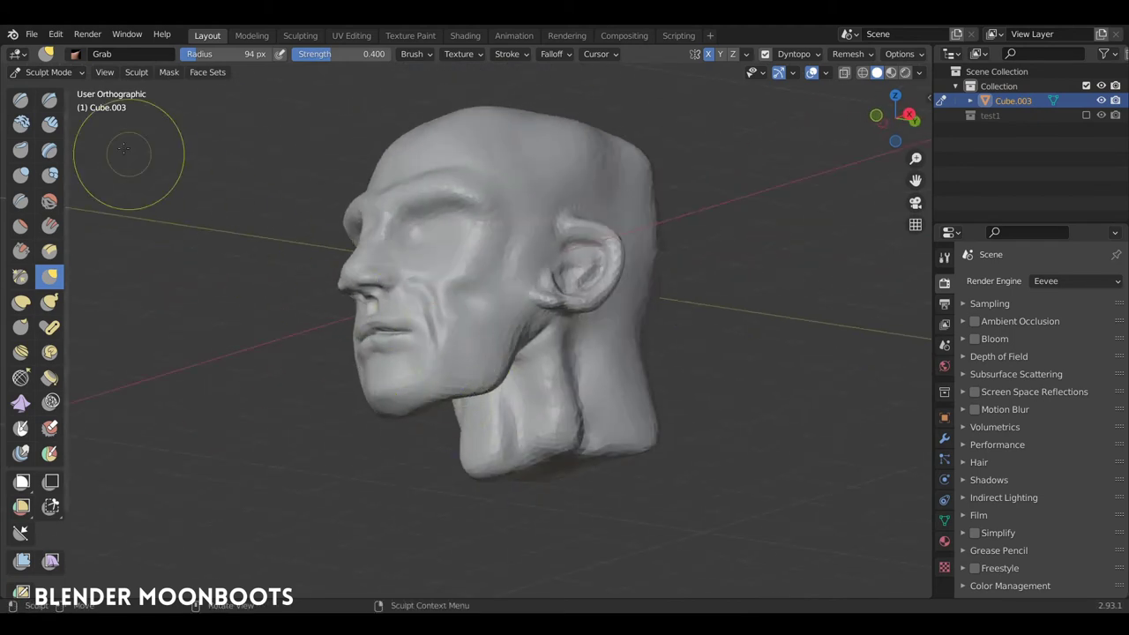
pyautogui.click(20, 99)
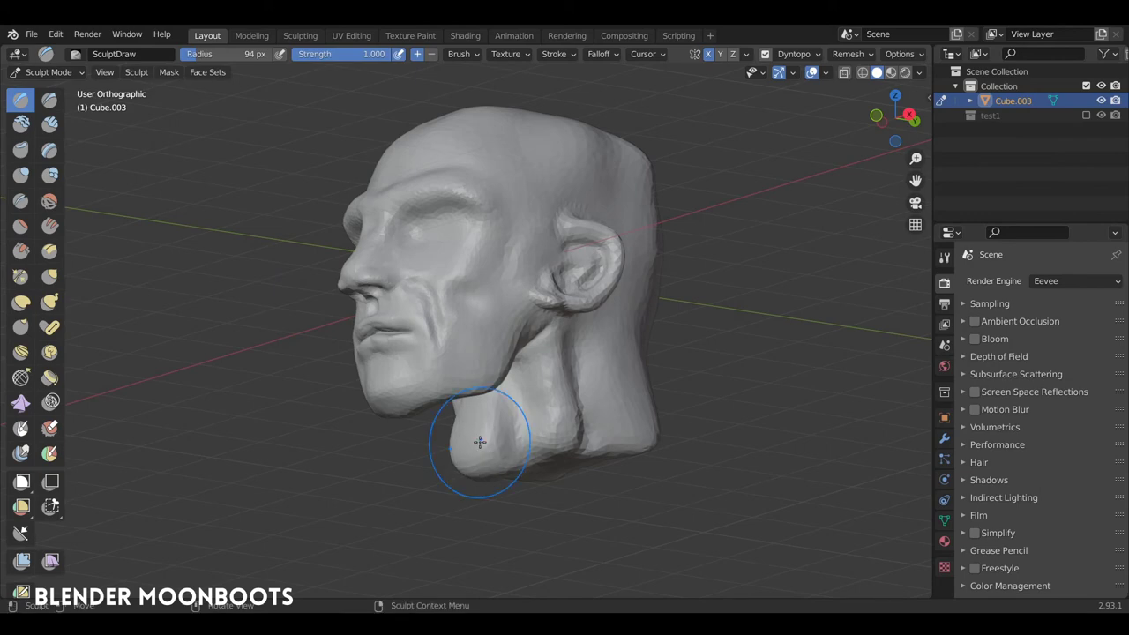
pyautogui.moveTo(479, 443)
pyautogui.mouseDown(button='middle')
pyautogui.moveTo(565, 402)
pyautogui.moveTo(479, 411)
pyautogui.mouseUp(button='middle')
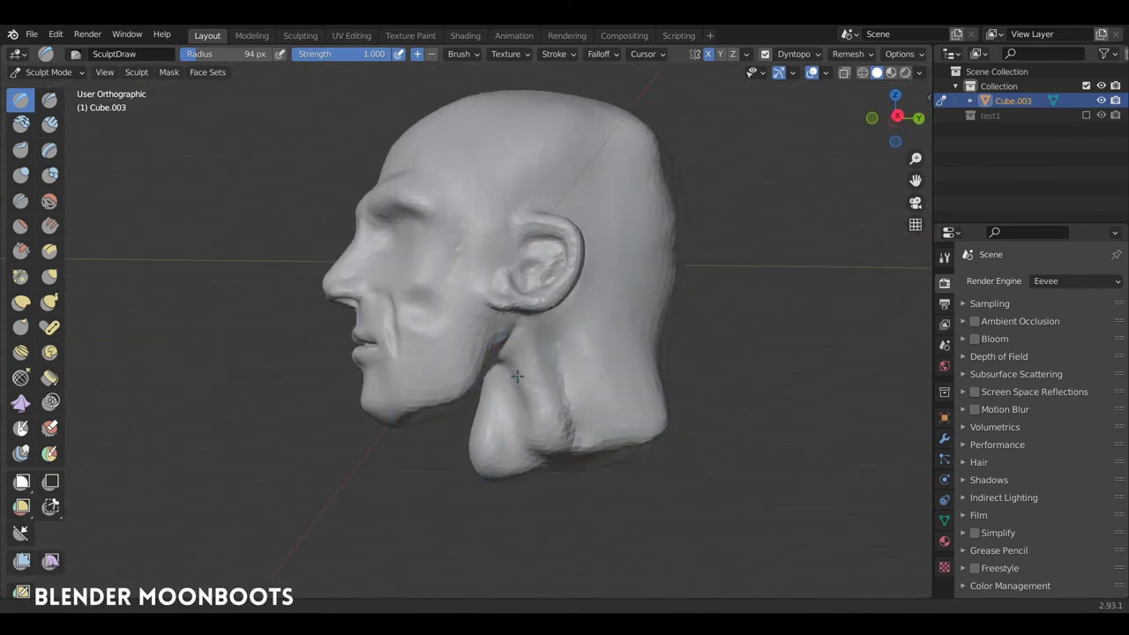
pyautogui.scroll(3, 511, 373)
pyautogui.moveTo(487, 349)
pyautogui.mouseDown(button='middle')
pyautogui.moveTo(478, 399)
pyautogui.moveTo(583, 354)
pyautogui.moveTo(529, 344)
pyautogui.moveTo(530, 320)
pyautogui.moveTo(537, 327)
pyautogui.mouseUp(button='middle')
pyautogui.scroll(3, 524, 302)
pyautogui.scroll(2, 538, 330)
# - Sculpt eyelid creases and rounded lids under the brow with a 54 px Draw brush
pyautogui.press('f')
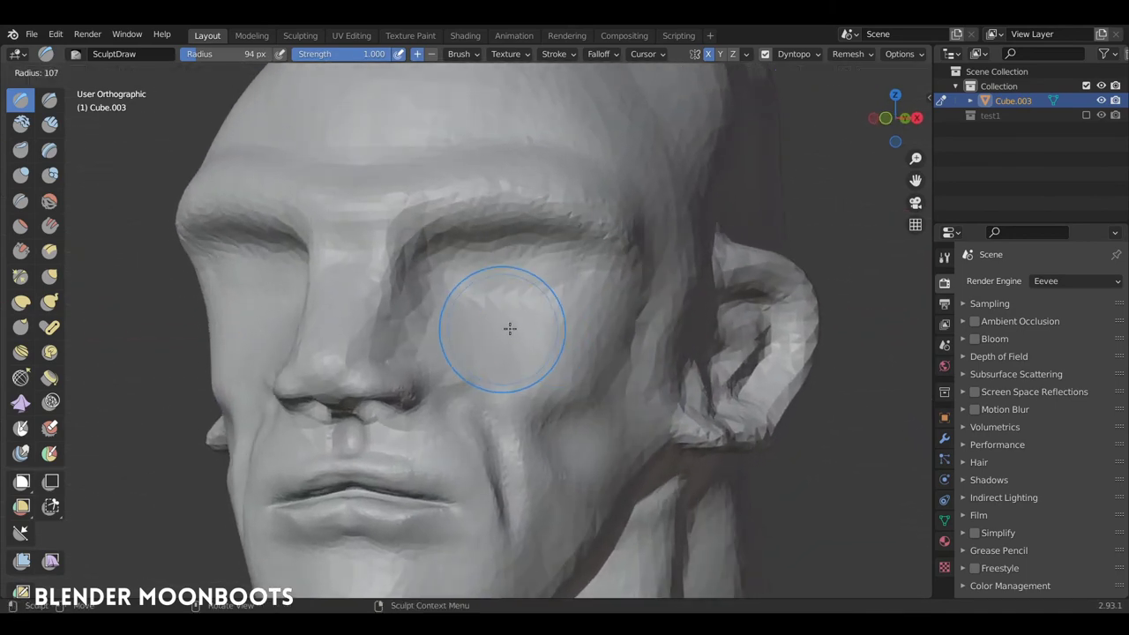
pyautogui.click(482, 329)
pyautogui.moveTo(469, 291); pyautogui.dragTo(539, 299)
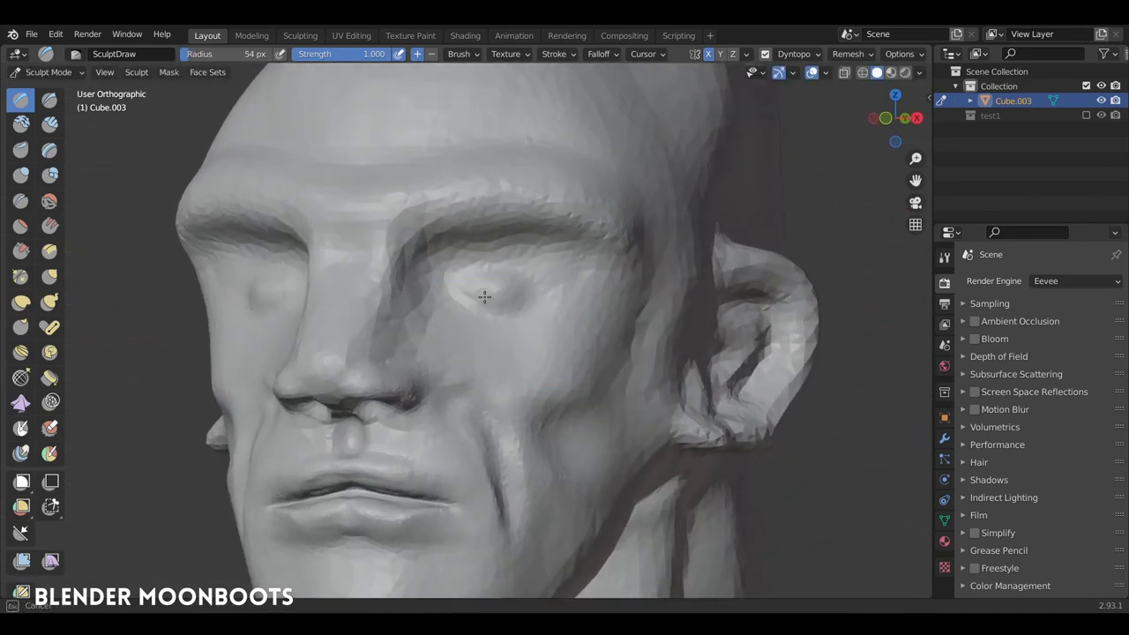
pyautogui.moveTo(460, 306)
pyautogui.mouseDown()
pyautogui.moveTo(451, 285)
pyautogui.moveTo(471, 310)
pyautogui.moveTo(481, 294)
pyautogui.moveTo(585, 290)
pyautogui.moveTo(485, 264)
pyautogui.moveTo(491, 297)
pyautogui.moveTo(547, 266)
pyautogui.mouseUp()
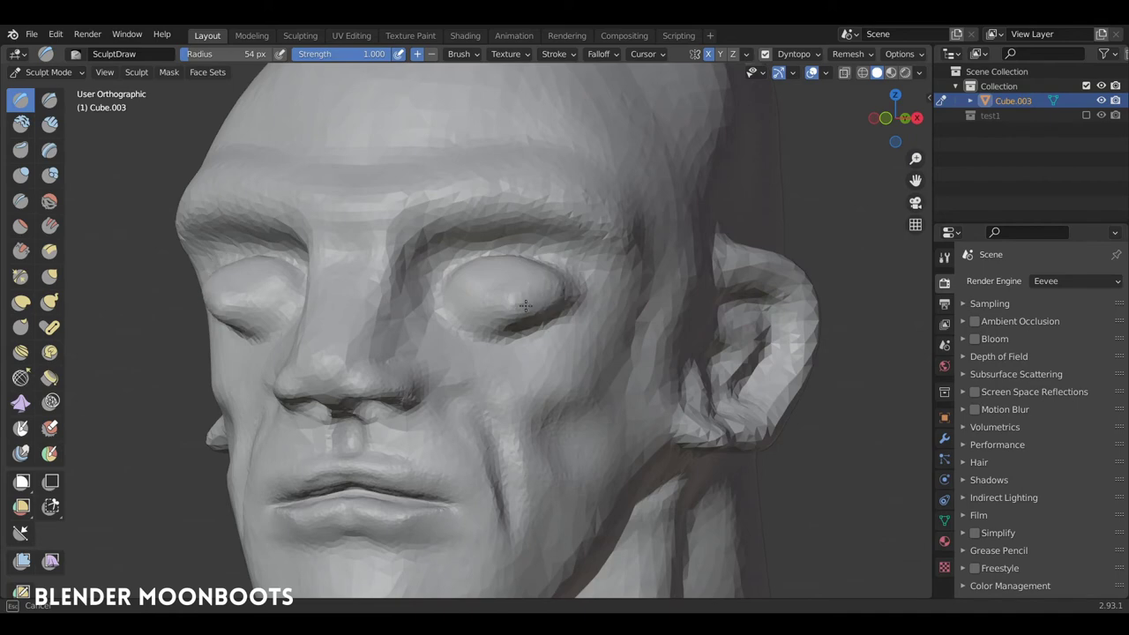
pyautogui.moveTo(525, 305)
pyautogui.mouseDown()
pyautogui.moveTo(439, 293)
pyautogui.moveTo(506, 311)
pyautogui.mouseUp()
pyautogui.moveTo(554, 281)
pyautogui.mouseDown(button='middle')
pyautogui.moveTo(494, 290)
pyautogui.moveTo(483, 327)
pyautogui.mouseUp(button='middle')
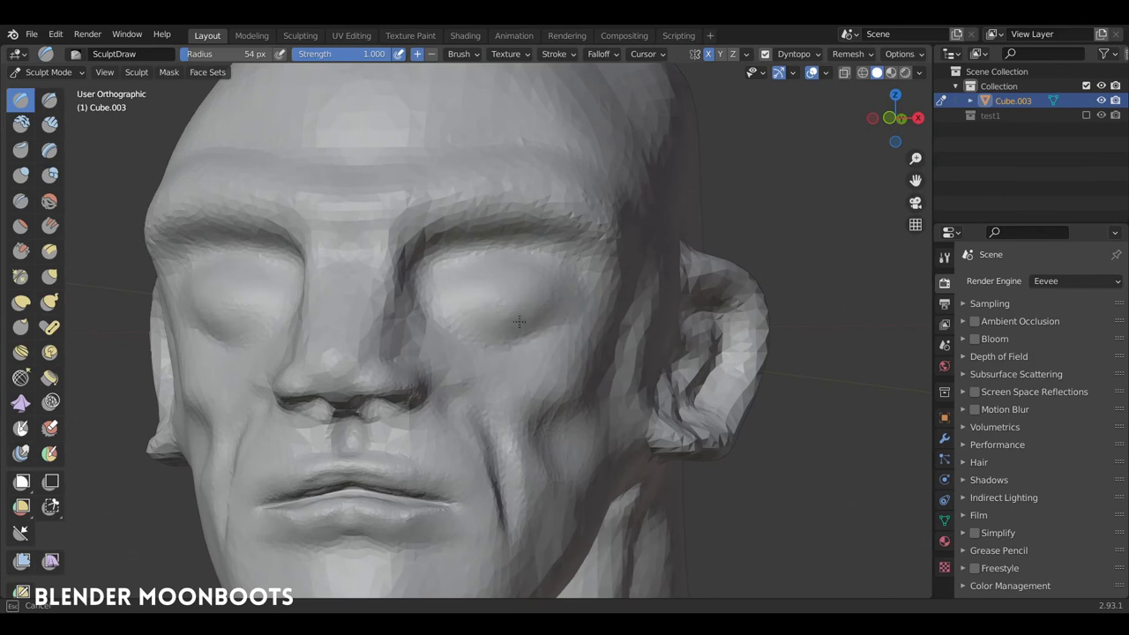
pyautogui.moveTo(472, 281); pyautogui.dragTo(494, 286)
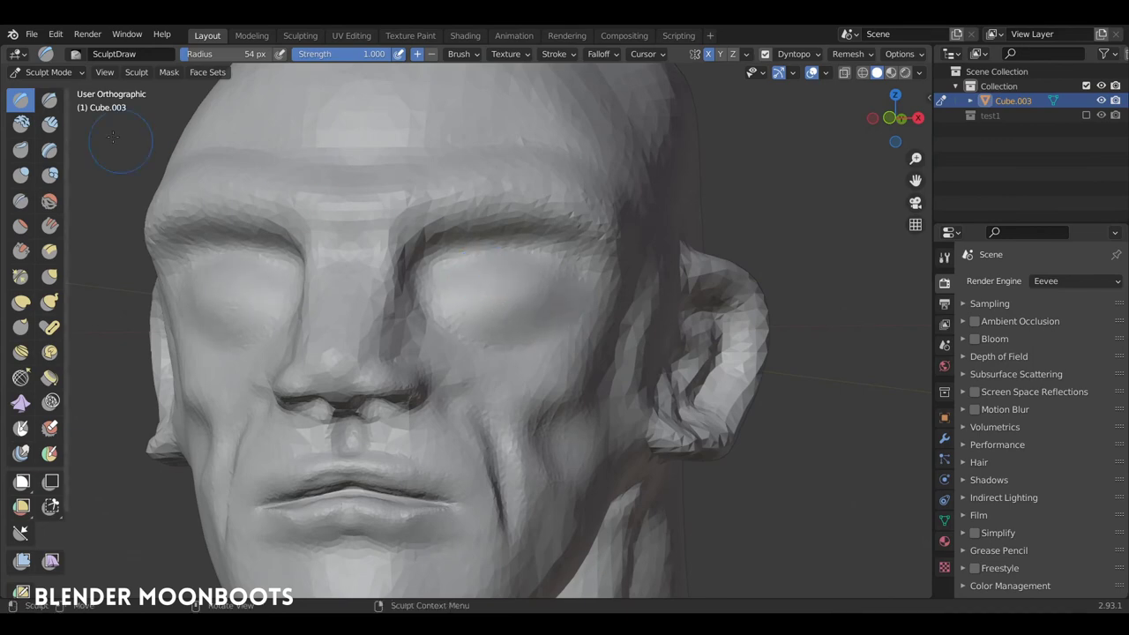
pyautogui.press('c')
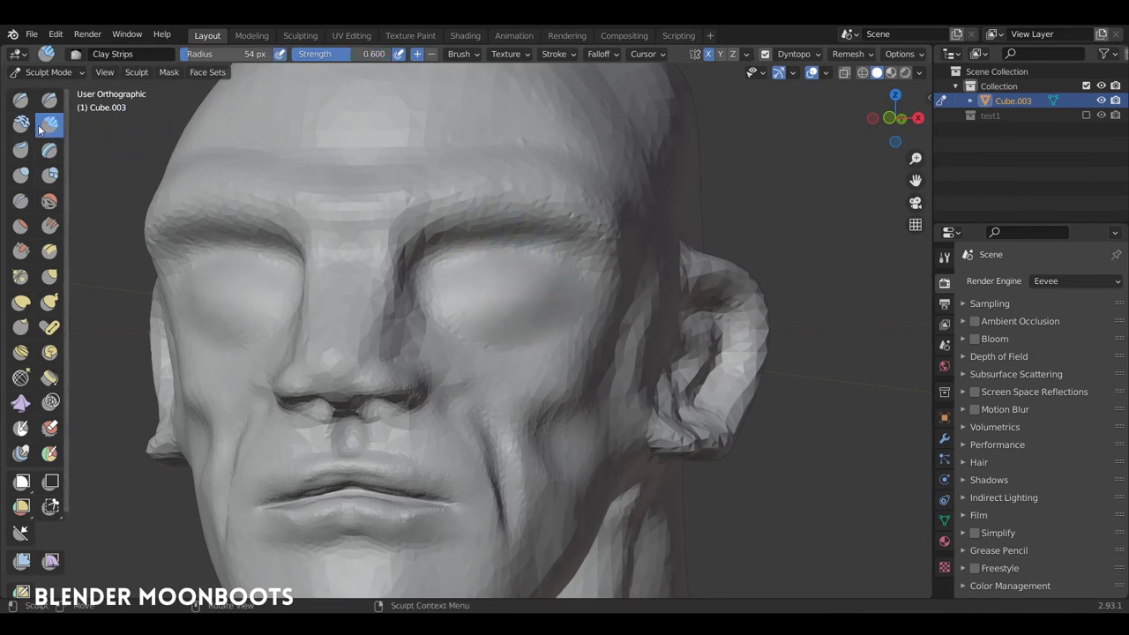
# - Carve sharp lid creases and folds beside the eyes with Draw Sharp, 40 px Clay Strips and Crease
pyautogui.click(51, 101)
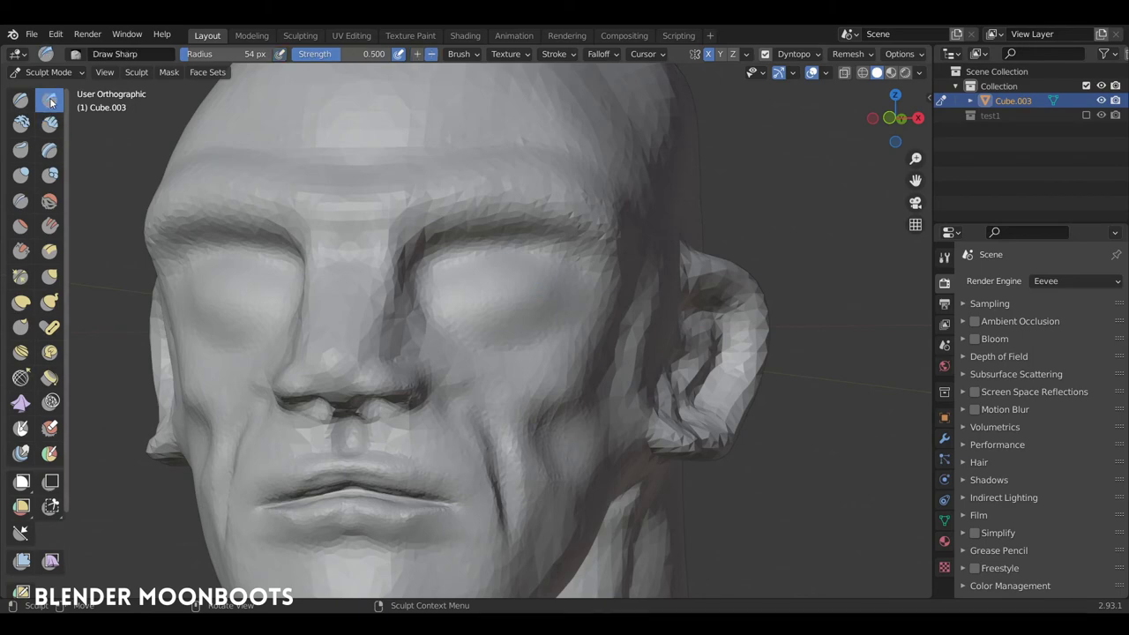
pyautogui.moveTo(476, 298)
pyautogui.mouseDown()
pyautogui.moveTo(529, 292)
pyautogui.moveTo(485, 297)
pyautogui.mouseUp()
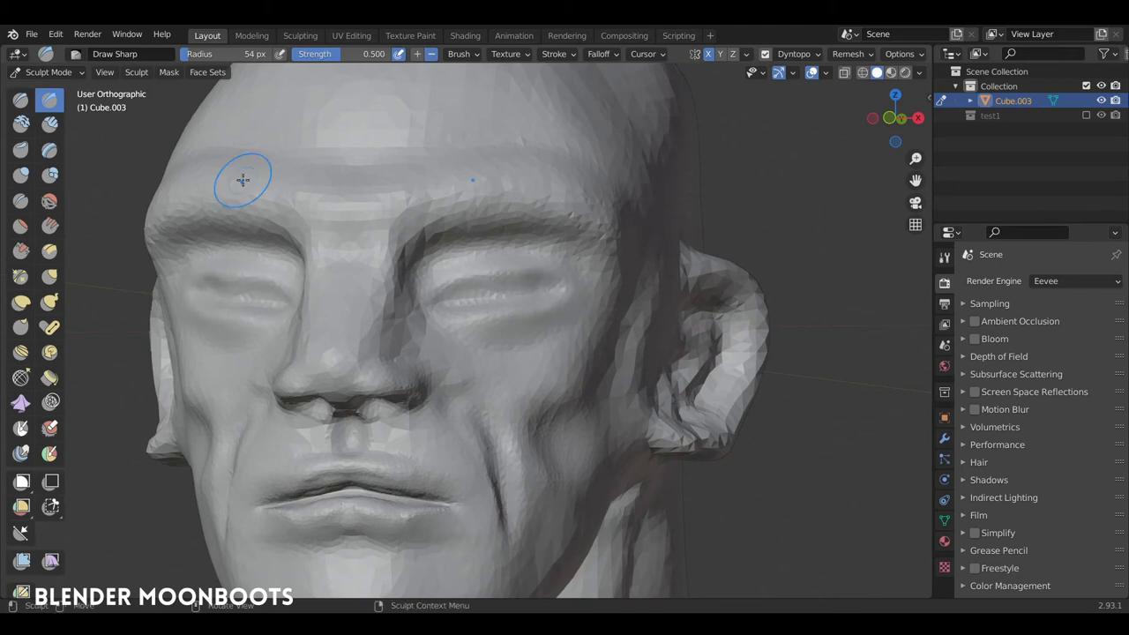
pyautogui.click(50, 124)
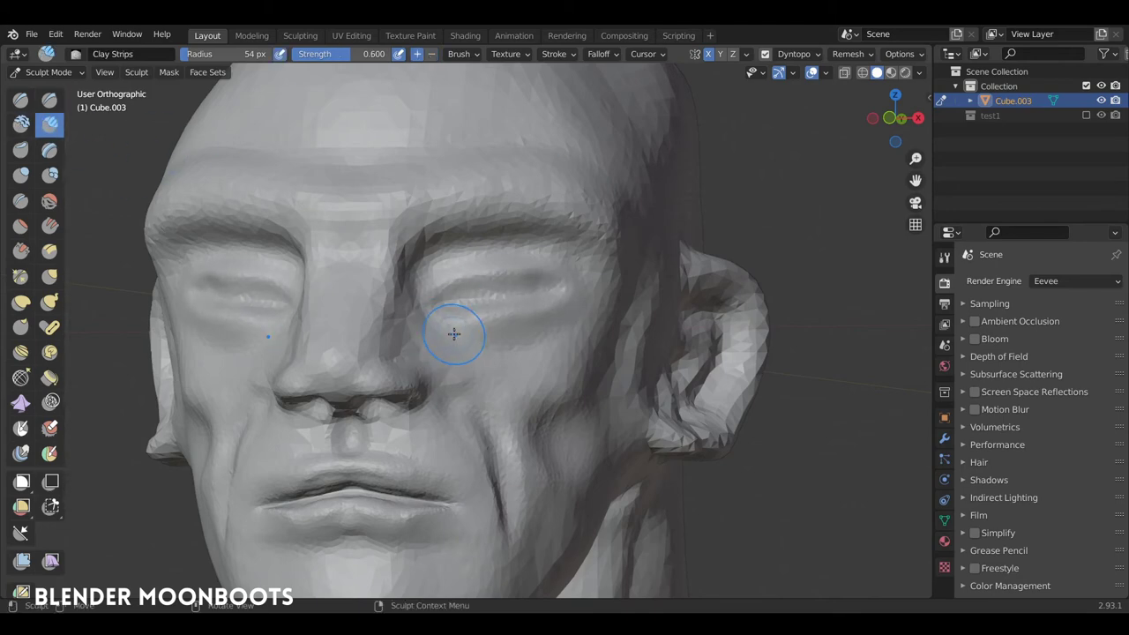
pyautogui.press('f')
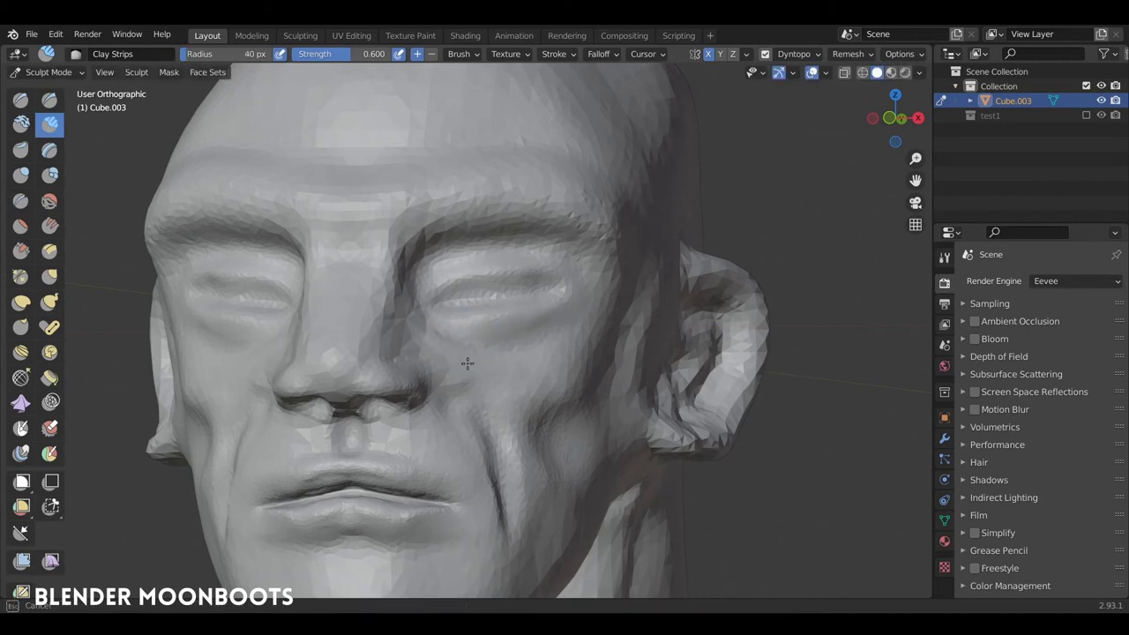
pyautogui.moveTo(437, 329); pyautogui.dragTo(572, 369, button='middle')
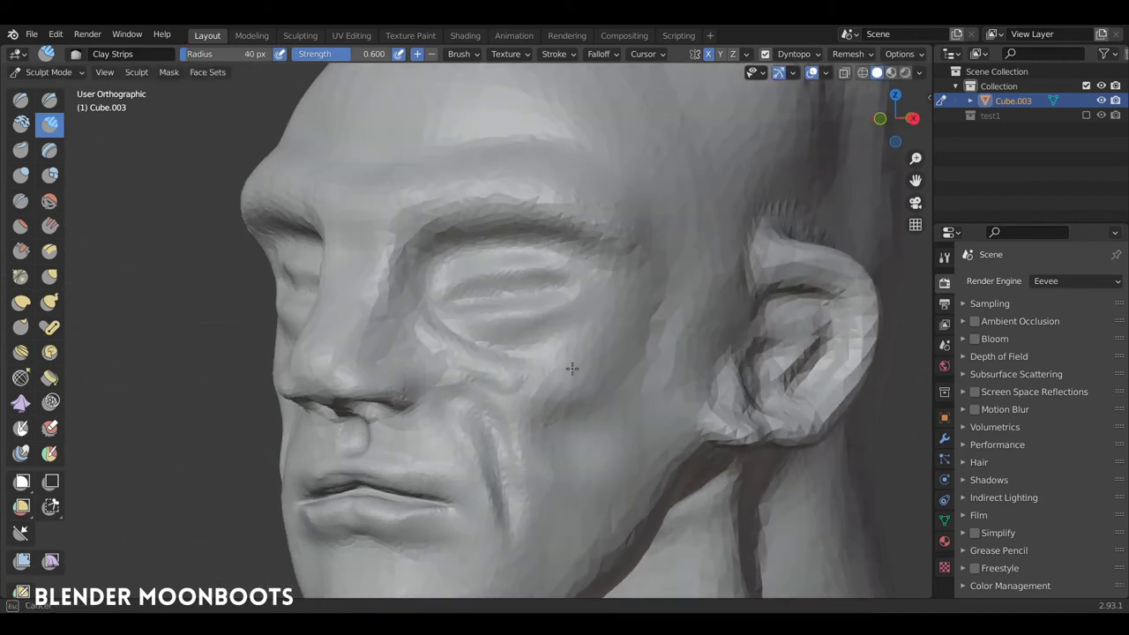
pyautogui.moveTo(608, 303); pyautogui.dragTo(573, 305, button='middle')
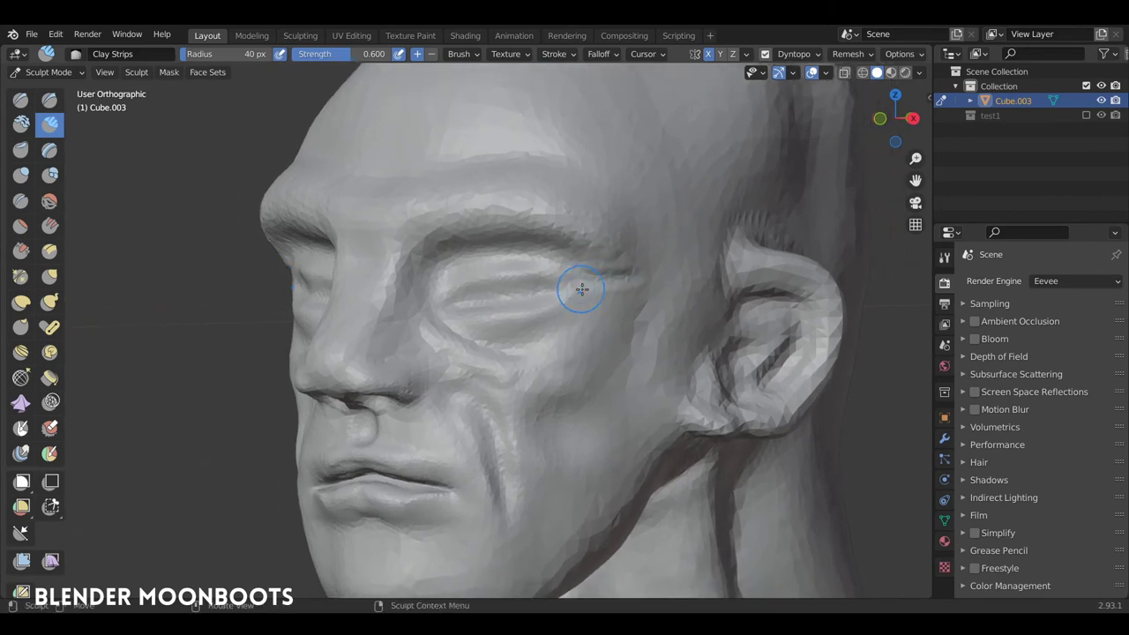
pyautogui.click(23, 201)
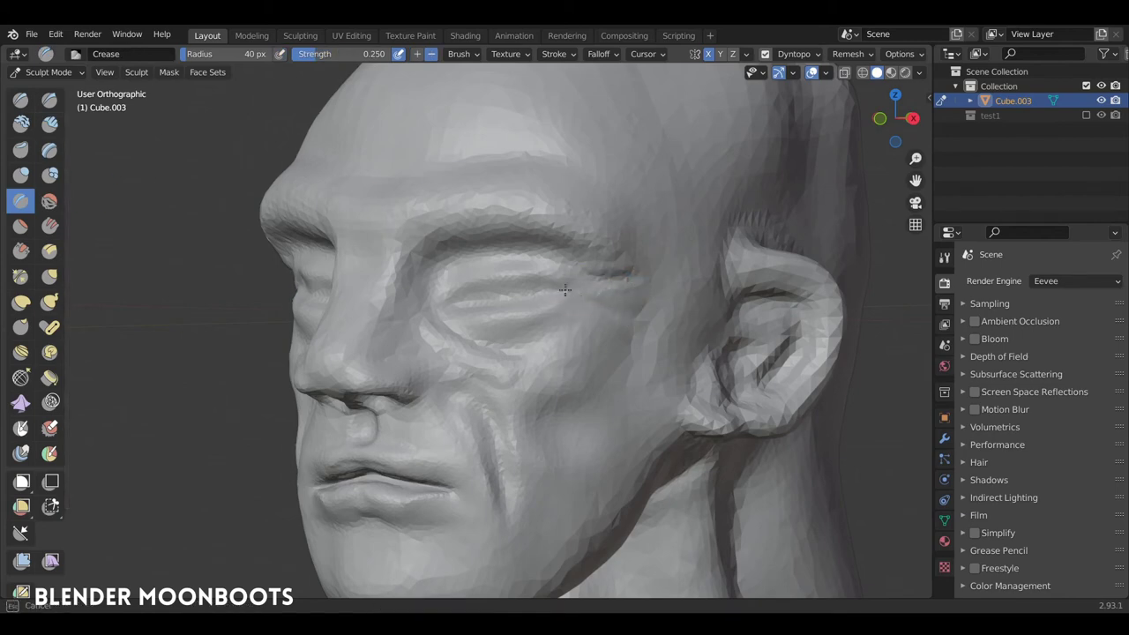
pyautogui.moveTo(622, 277); pyautogui.dragTo(617, 280)
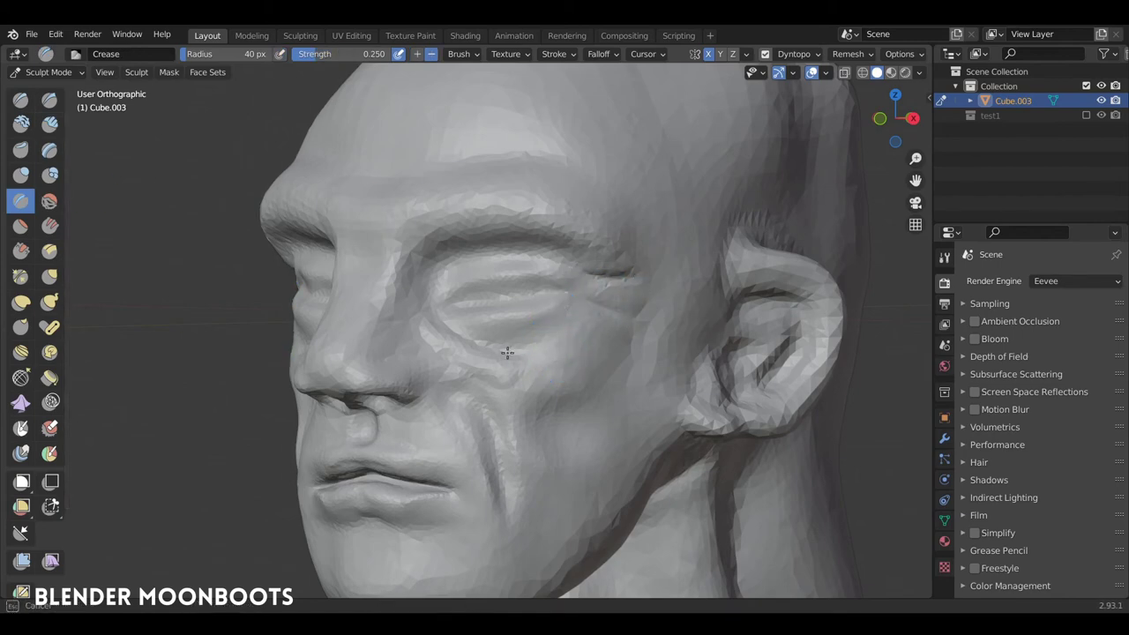
pyautogui.moveTo(536, 233)
pyautogui.mouseDown(button='middle')
pyautogui.moveTo(507, 299)
pyautogui.moveTo(453, 252)
pyautogui.mouseUp(button='middle')
pyautogui.click(20, 99)
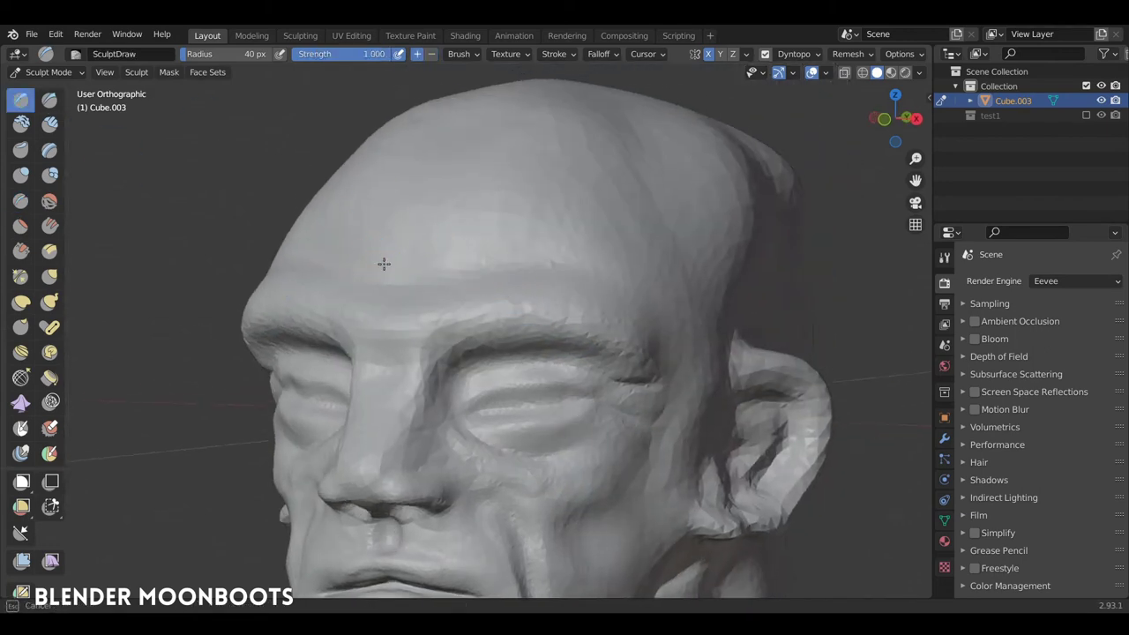
pyautogui.moveTo(291, 252); pyautogui.dragTo(577, 256)
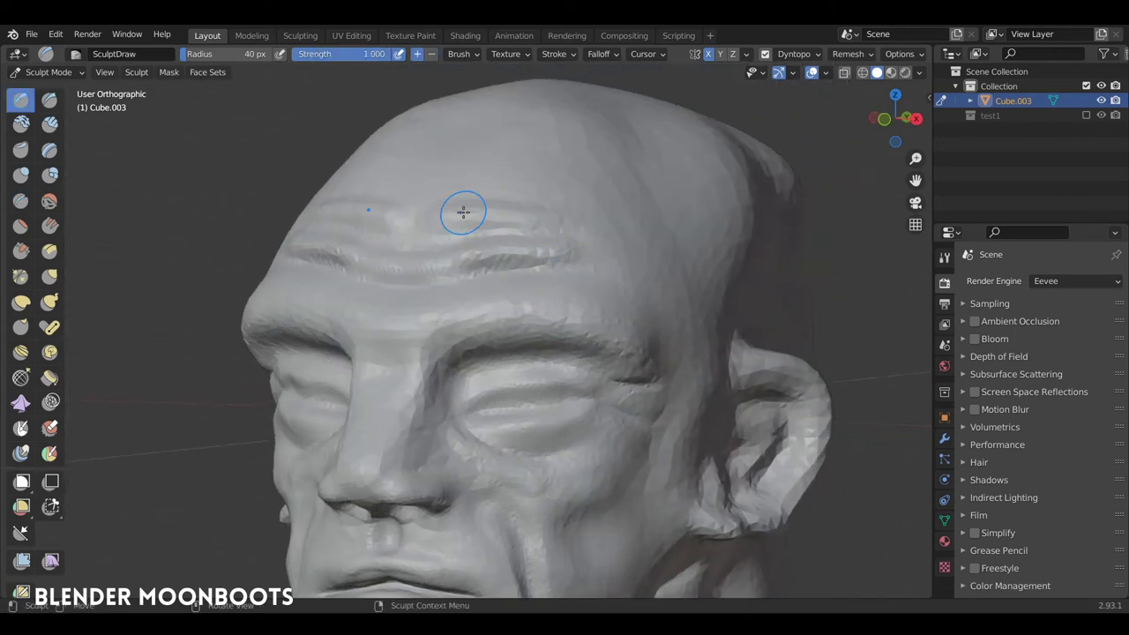
pyautogui.moveTo(430, 219); pyautogui.dragTo(573, 223)
pyautogui.moveTo(580, 229); pyautogui.dragTo(433, 227, button='middle')
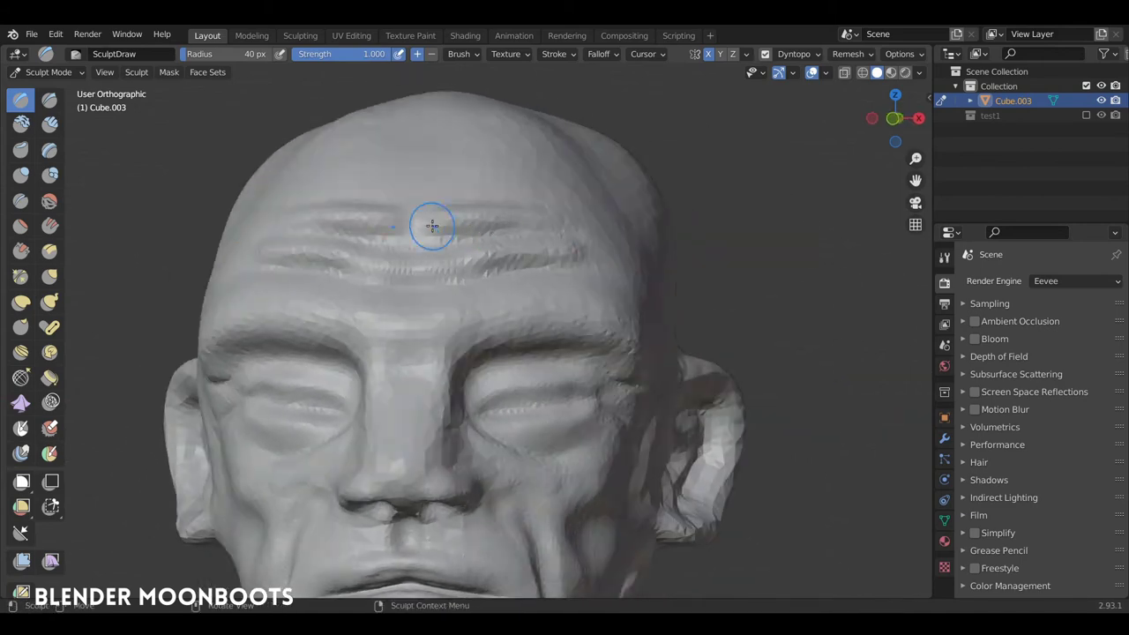
pyautogui.moveTo(550, 262); pyautogui.dragTo(434, 255, button='middle')
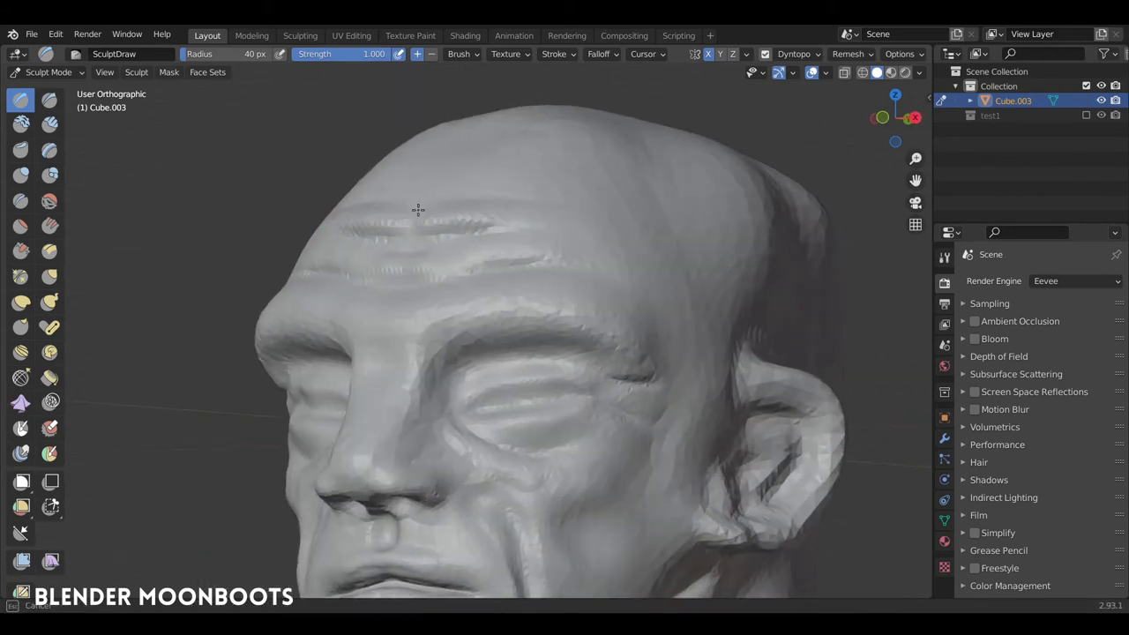
pyautogui.scroll(-3, 545, 237)
pyautogui.moveTo(615, 277)
pyautogui.mouseDown(button='middle')
pyautogui.moveTo(555, 439)
pyautogui.moveTo(555, 366)
pyautogui.moveTo(474, 471)
pyautogui.moveTo(592, 406)
pyautogui.moveTo(547, 371)
pyautogui.mouseUp(button='middle')
pyautogui.scroll(3, 510, 352)
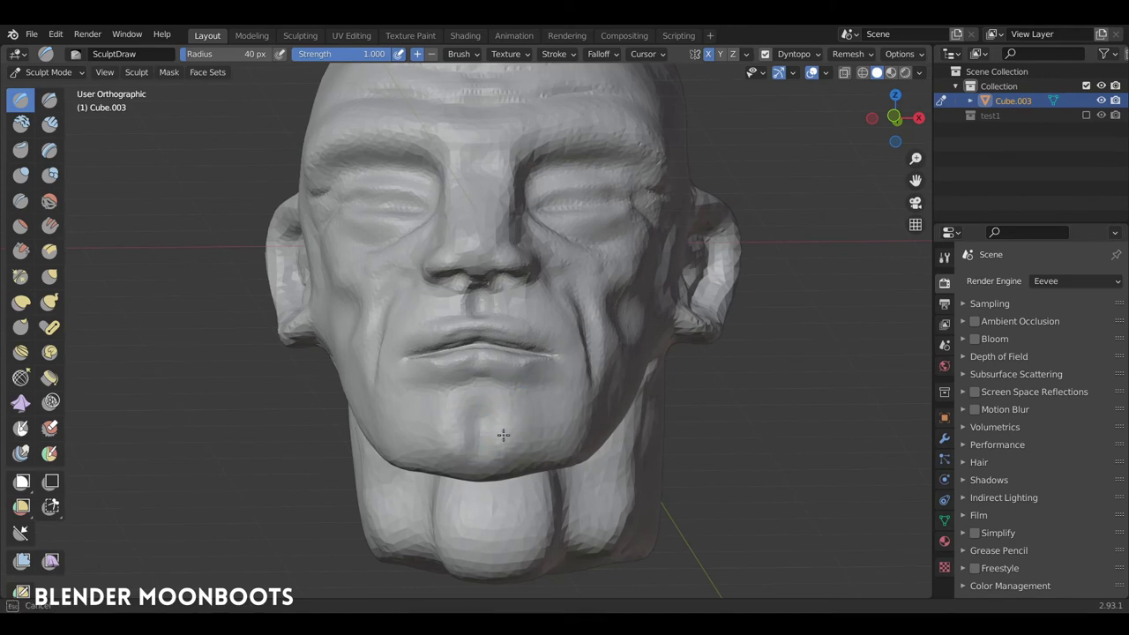
pyautogui.moveTo(502, 419); pyautogui.dragTo(465, 419, button='middle')
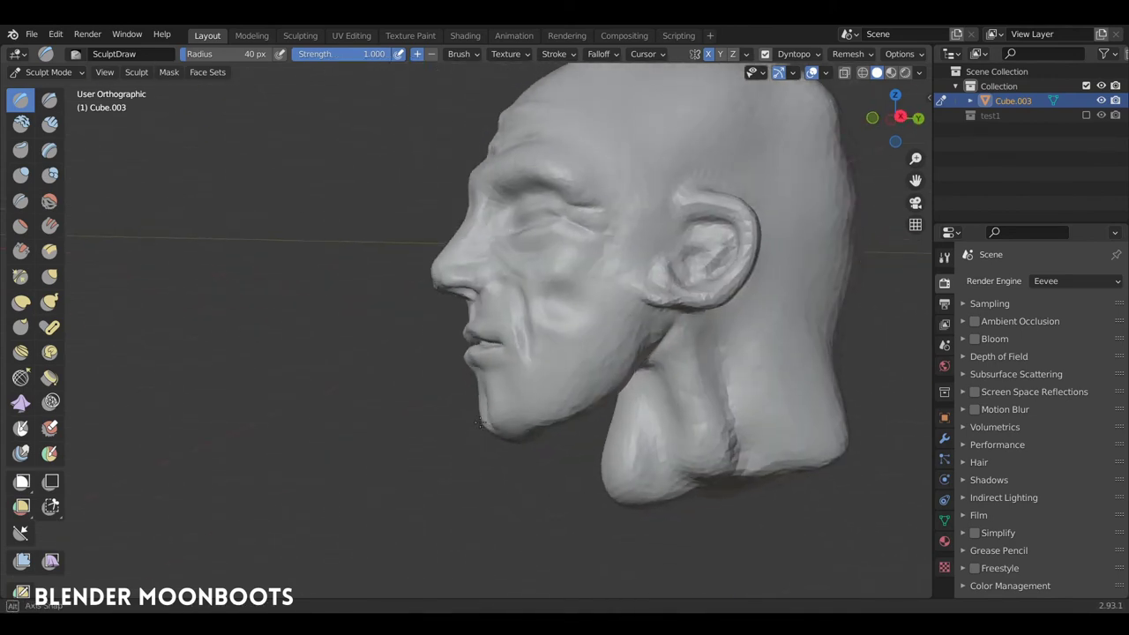
pyautogui.scroll(-2, 466, 419)
pyautogui.scroll(2, 529, 335)
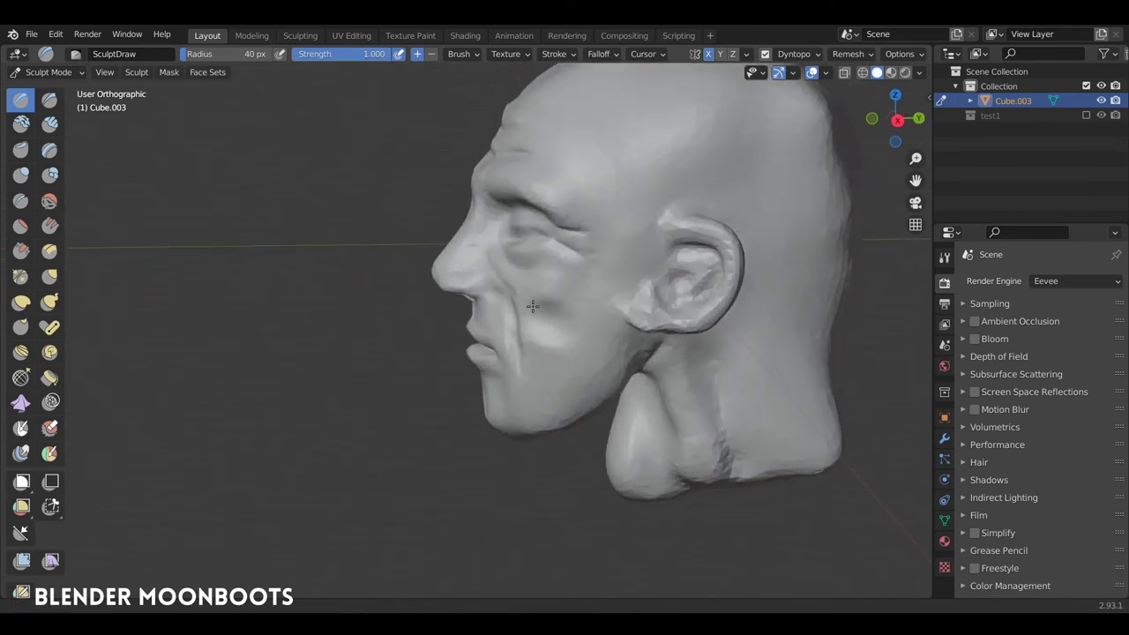
pyautogui.scroll(2, 554, 266)
pyautogui.moveTo(554, 265)
pyautogui.mouseDown(button='middle')
pyautogui.moveTo(459, 256)
pyautogui.moveTo(531, 222)
pyautogui.mouseUp(button='middle')
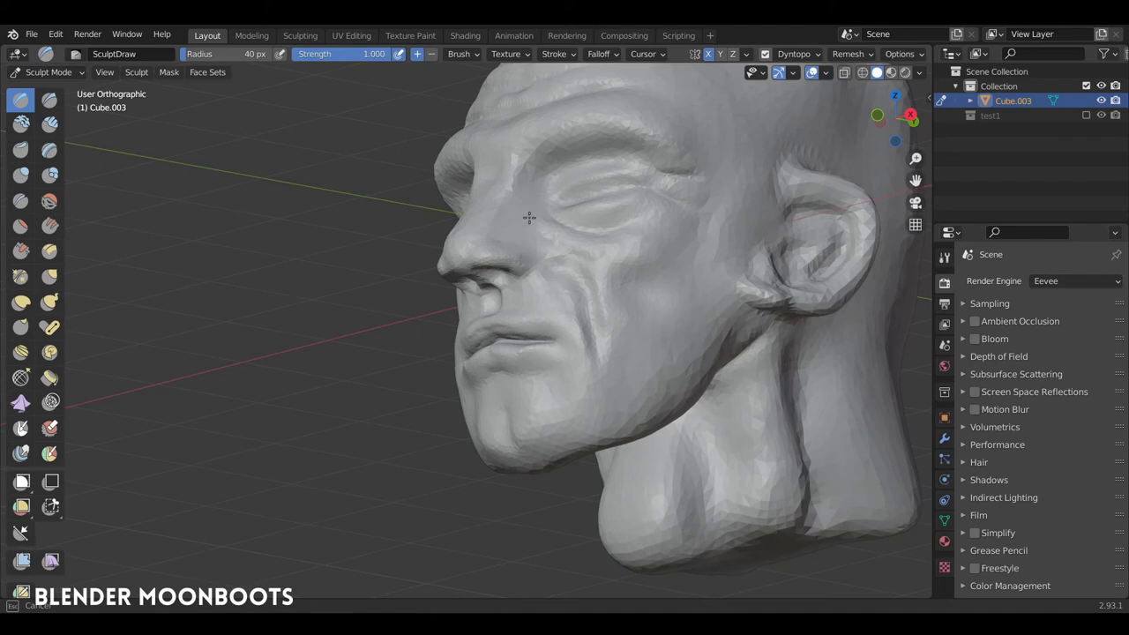
pyautogui.moveTo(529, 217); pyautogui.dragTo(587, 269, button='middle')
# - In front view, grab the eye socket into a puffy lid and widen the upper skull at 90 px
pyautogui.press('KP_1')
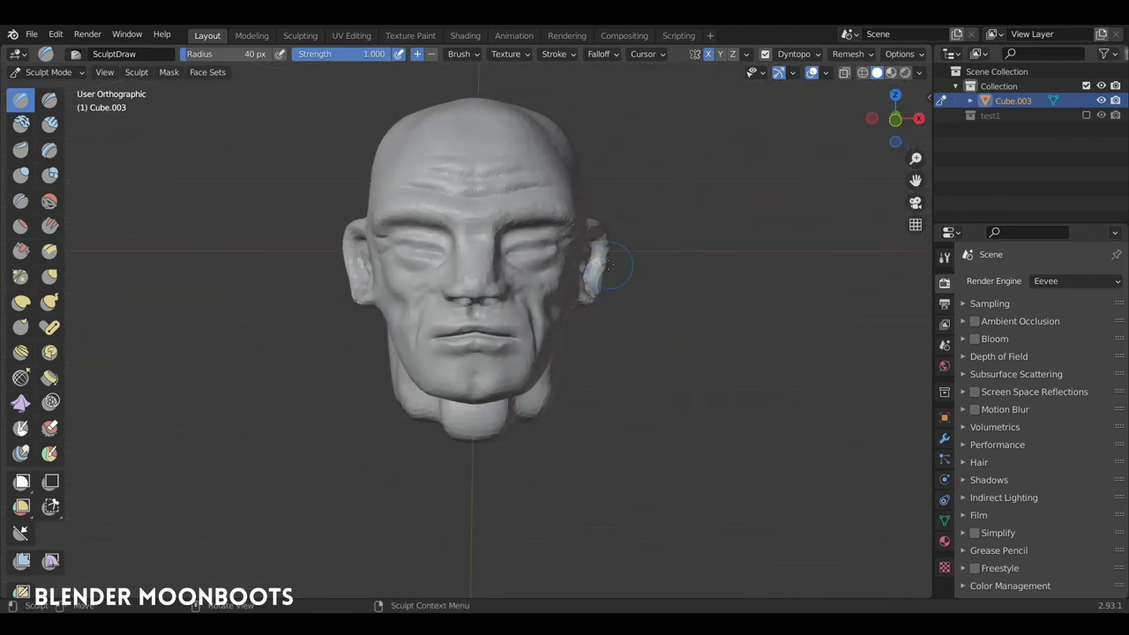
pyautogui.scroll(2, 516, 225)
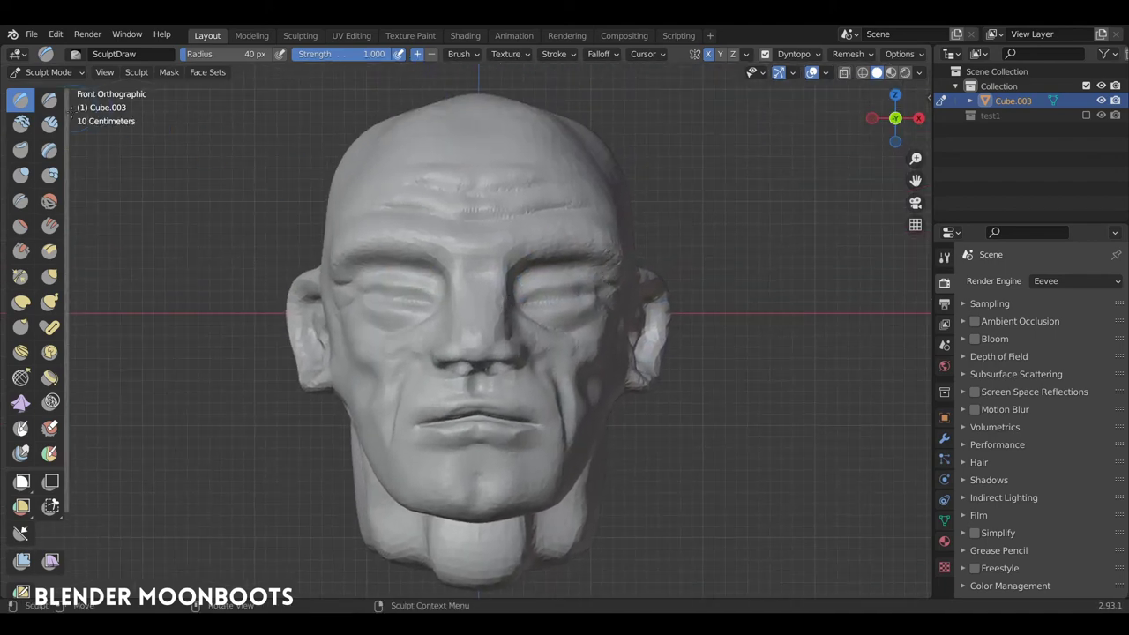
pyautogui.click(50, 278)
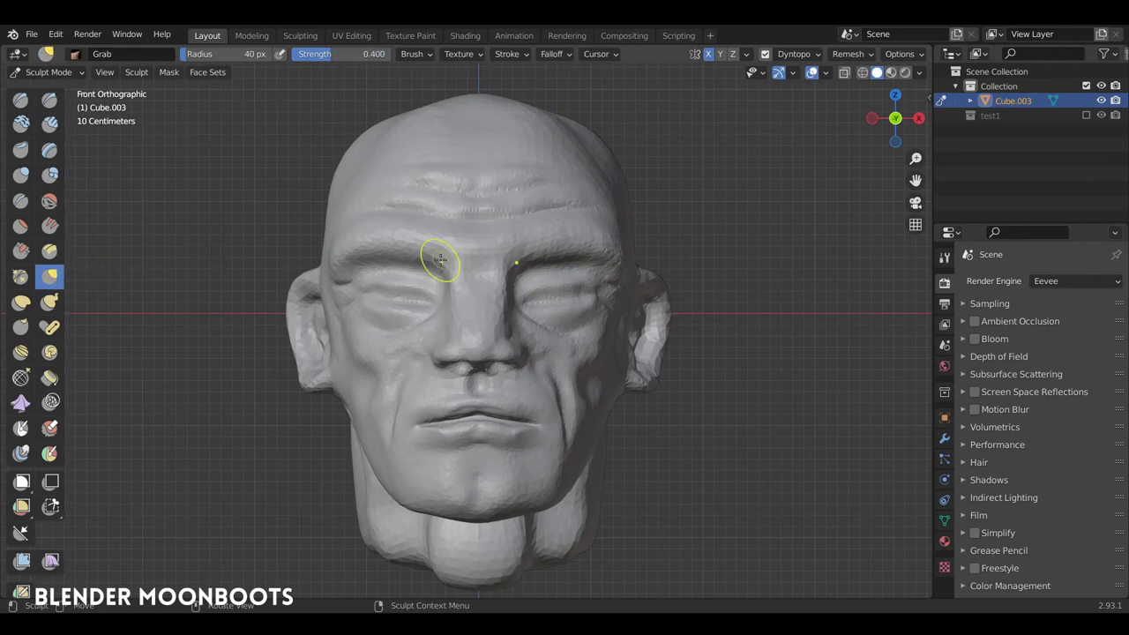
pyautogui.press('f')
pyautogui.click(555, 285)
pyautogui.moveTo(555, 291); pyautogui.dragTo(507, 295)
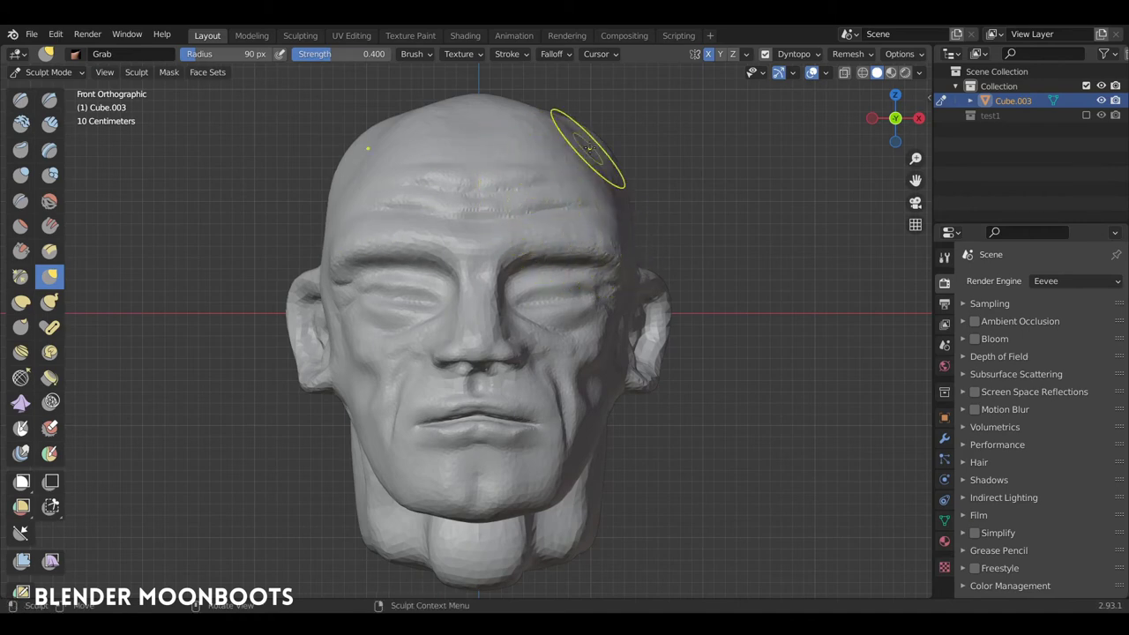
pyautogui.moveTo(588, 147); pyautogui.dragTo(621, 168)
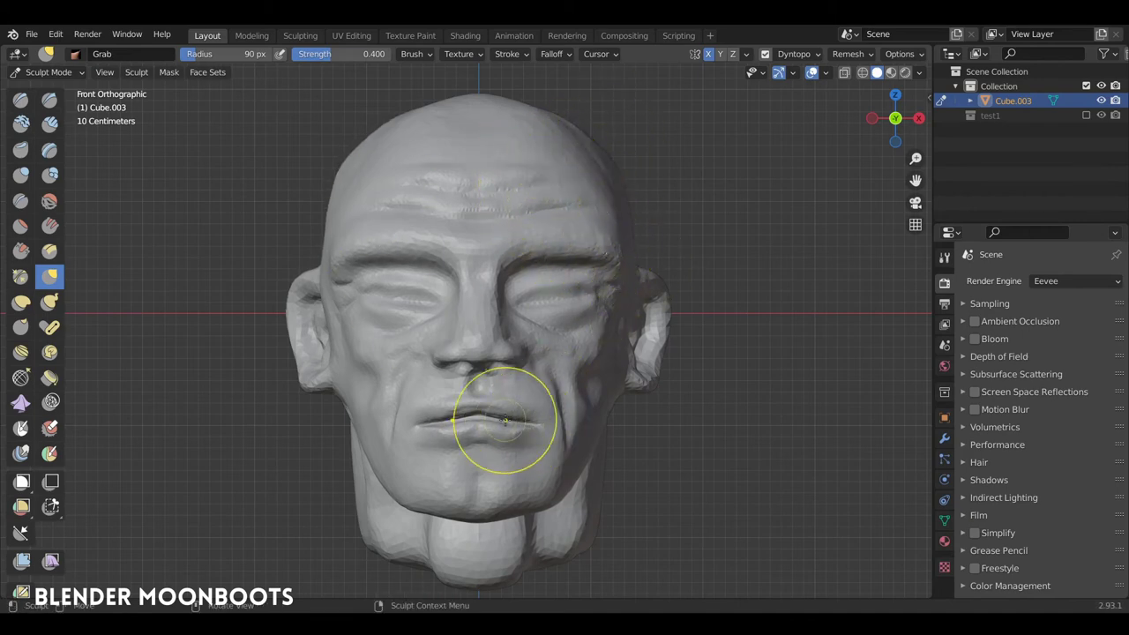
# - Pull the lips fuller and tug the upper lip into shape, checking from the side
pyautogui.moveTo(505, 420)
pyautogui.mouseDown()
pyautogui.moveTo(470, 425)
pyautogui.moveTo(509, 400)
pyautogui.moveTo(480, 438)
pyautogui.mouseUp()
pyautogui.scroll(2, 487, 391)
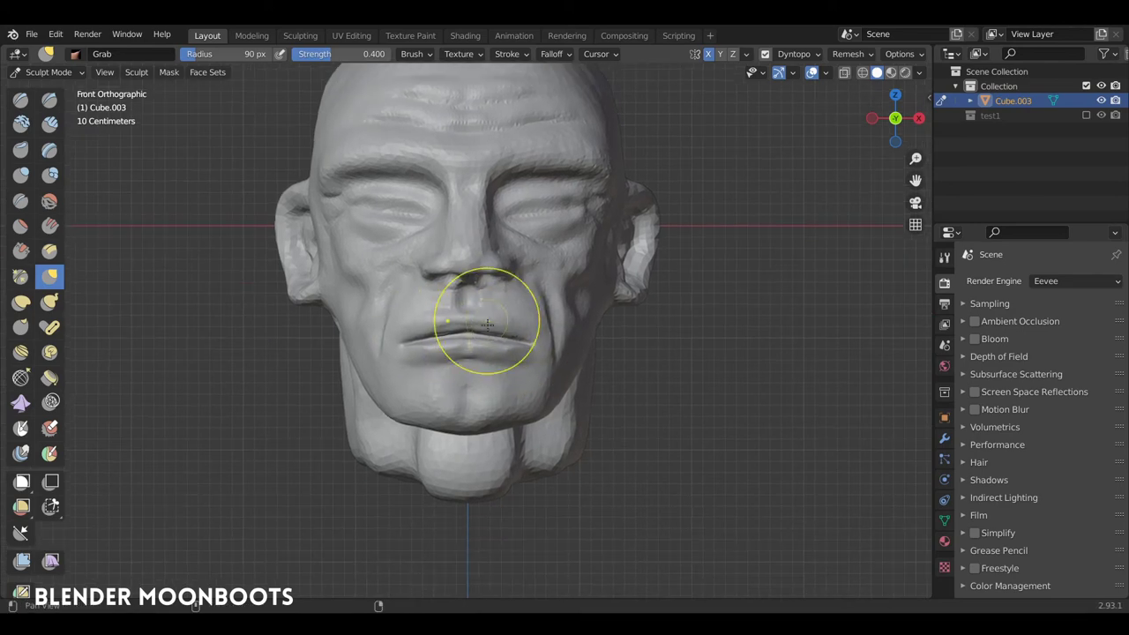
pyautogui.scroll(3, 524, 262)
pyautogui.moveTo(480, 388)
pyautogui.mouseDown()
pyautogui.moveTo(547, 422)
pyautogui.moveTo(466, 403)
pyautogui.moveTo(365, 402)
pyautogui.mouseUp()
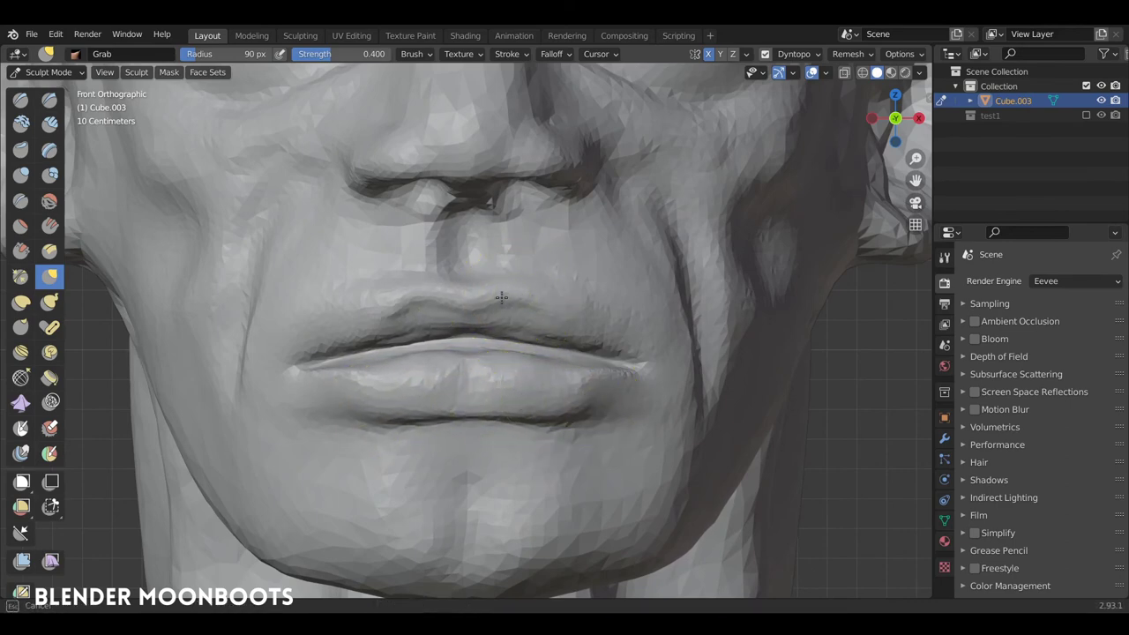
pyautogui.moveTo(628, 333); pyautogui.dragTo(618, 325)
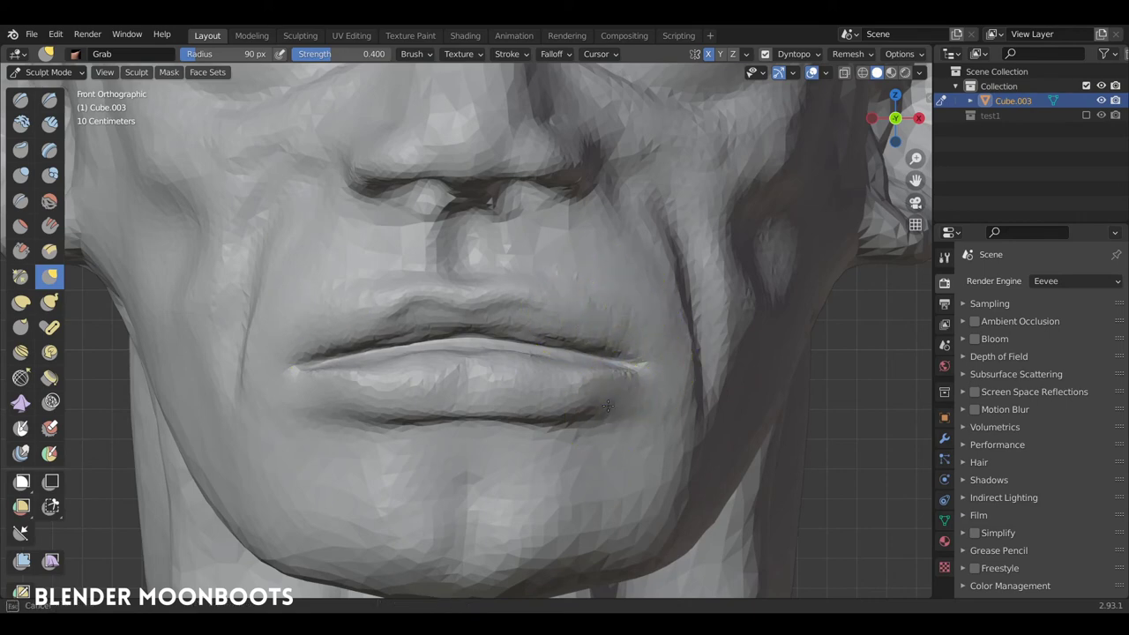
pyautogui.press('KP_3')
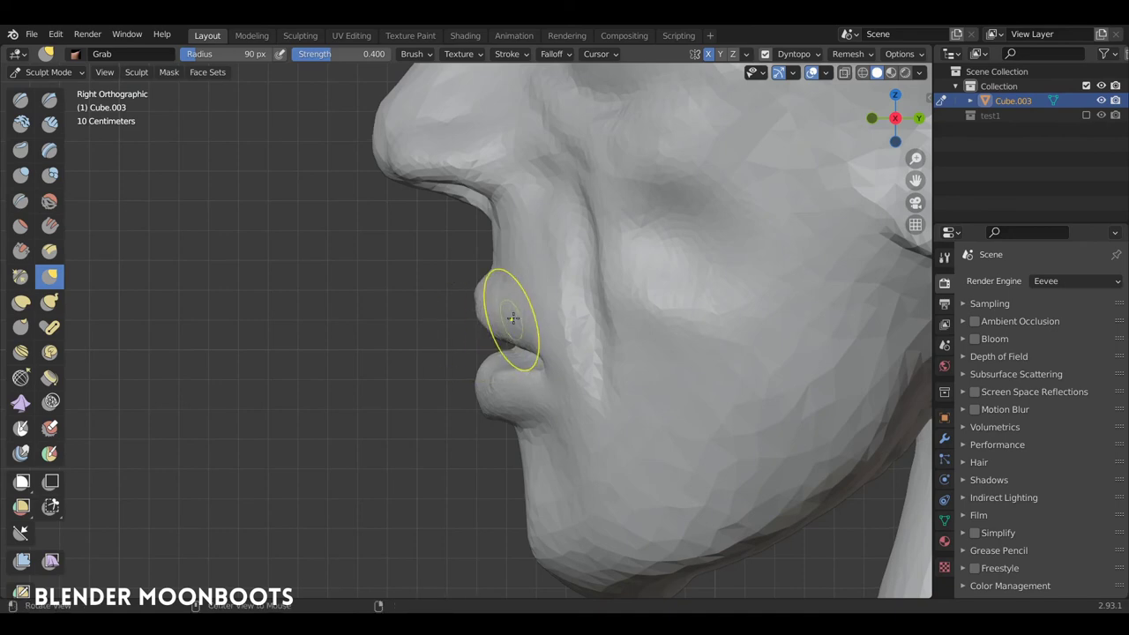
pyautogui.moveTo(513, 318)
pyautogui.mouseDown(button='middle')
pyautogui.moveTo(731, 372)
pyautogui.moveTo(437, 220)
pyautogui.mouseUp(button='middle')
# - Grab the jaw on the right inward in front view to narrow the jawline
pyautogui.hotkey('shift', 'c')
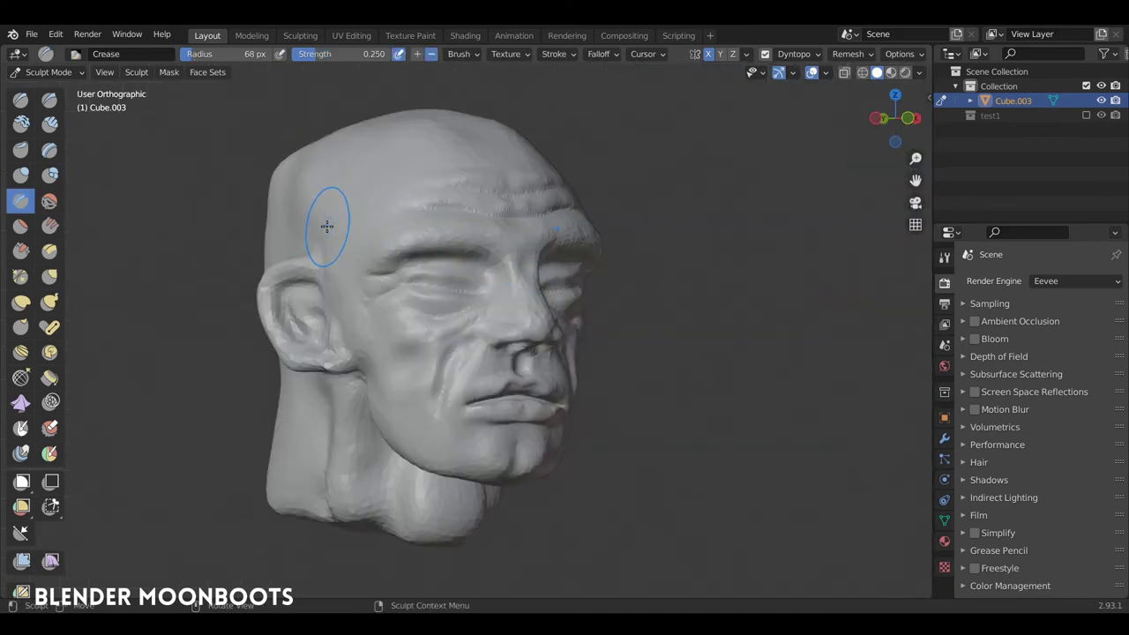
pyautogui.click(49, 277)
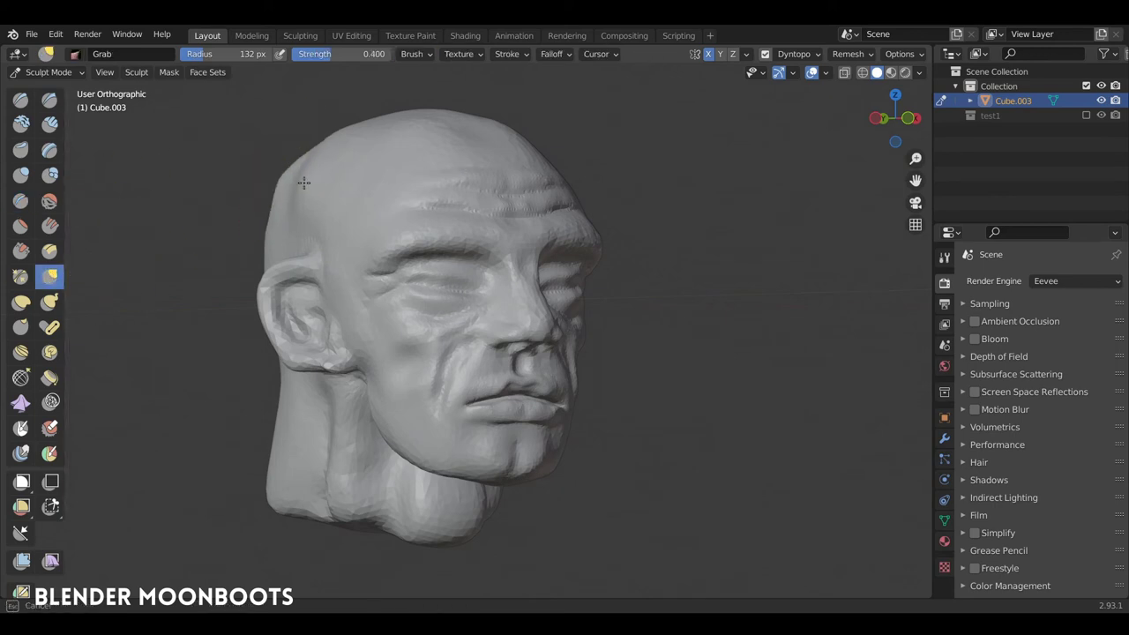
pyautogui.moveTo(529, 252)
pyautogui.mouseDown(button='middle')
pyautogui.moveTo(584, 307)
pyautogui.moveTo(529, 226)
pyautogui.mouseUp(button='middle')
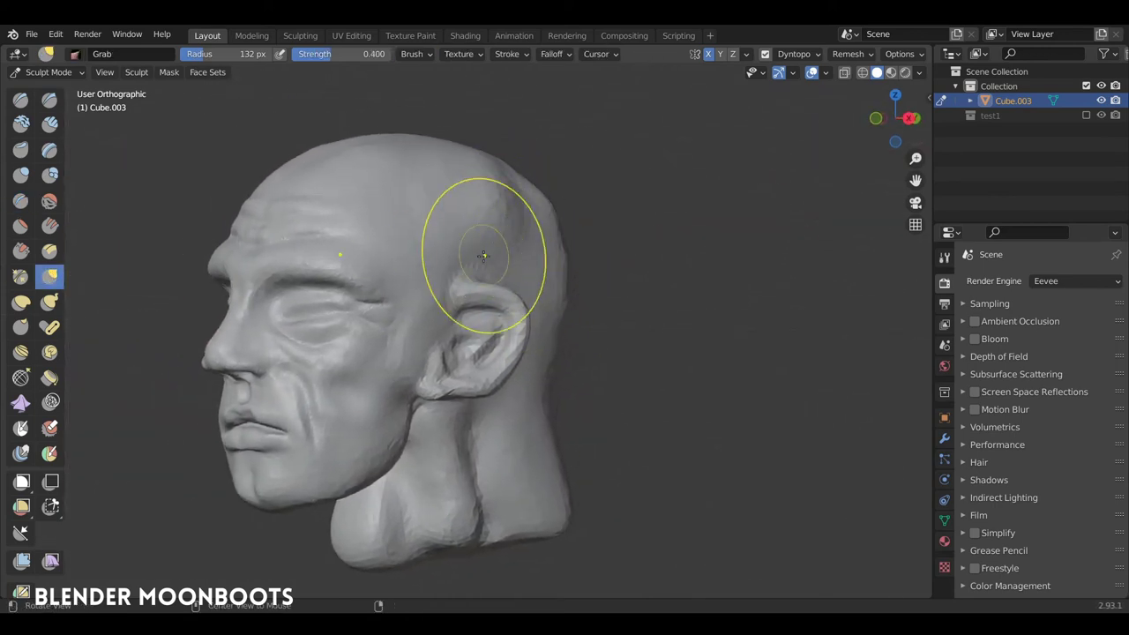
pyautogui.moveTo(483, 256); pyautogui.dragTo(549, 273, button='middle')
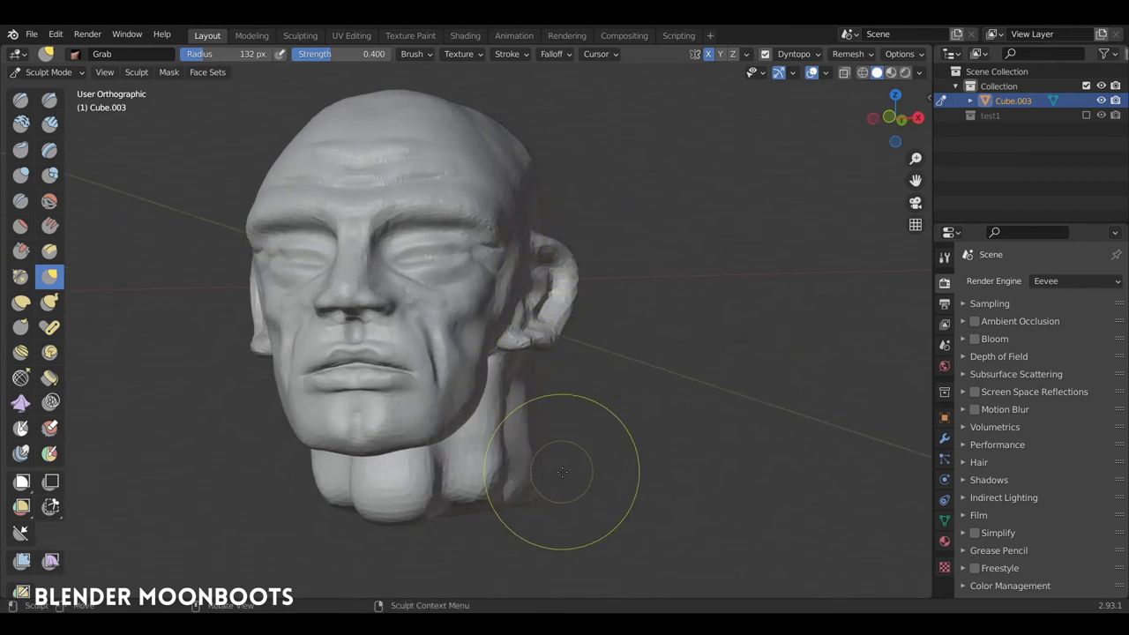
pyautogui.press('KP_1')
pyautogui.moveTo(517, 458); pyautogui.dragTo(533, 460)
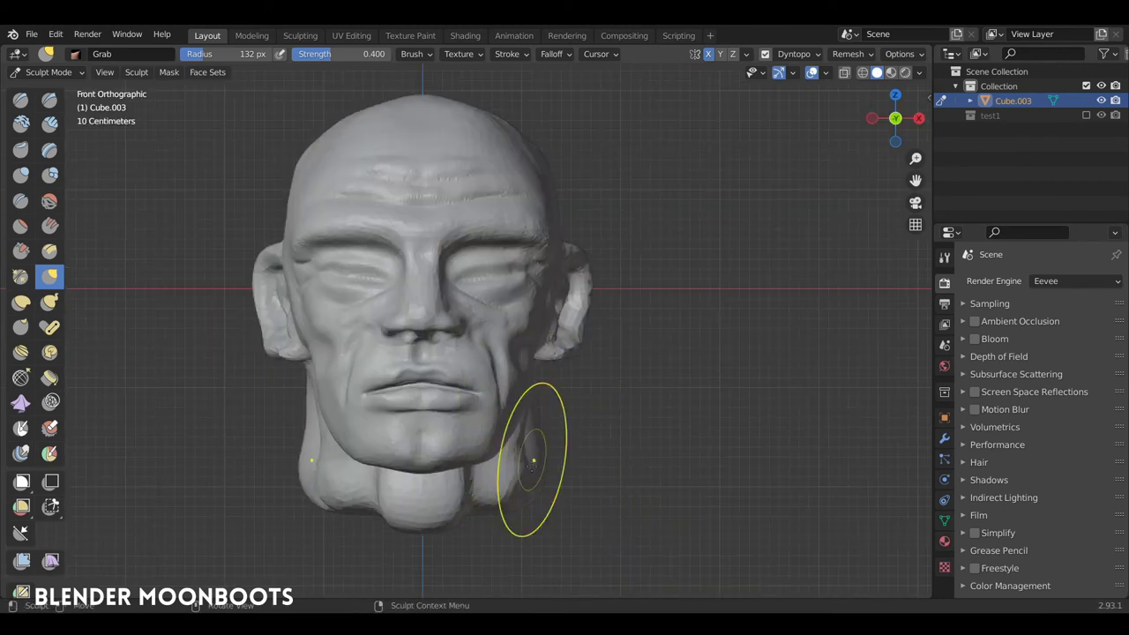
pyautogui.moveTo(529, 504); pyautogui.dragTo(537, 380)
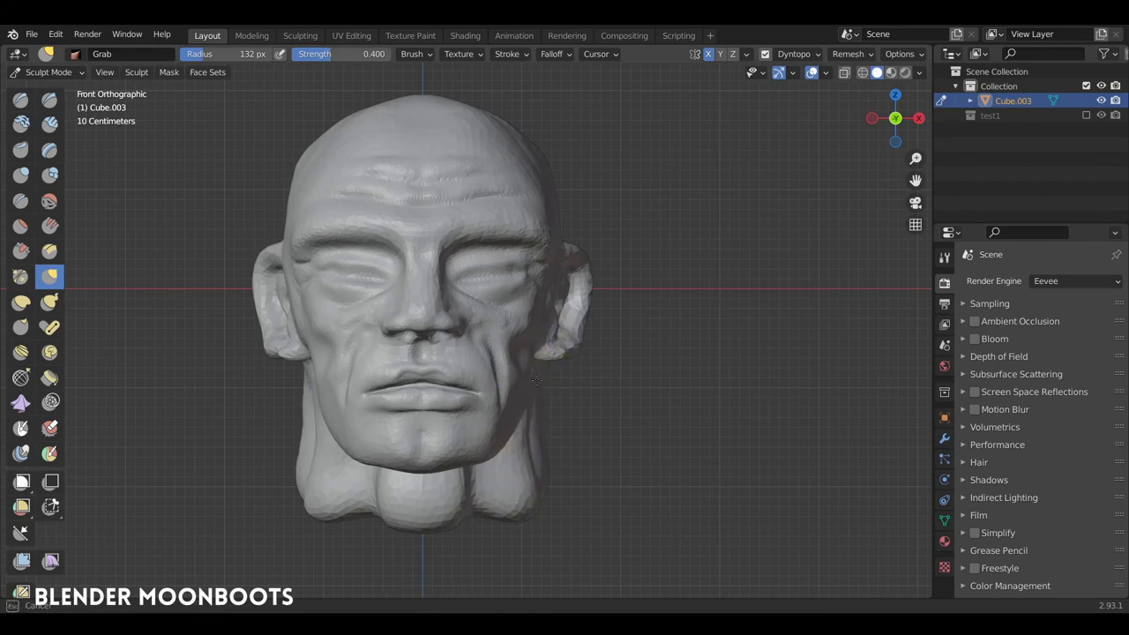
# - Reshape the right ear with the Grab brush
pyautogui.keyDown('shift'); pyautogui.moveTo(524, 445); pyautogui.dragTo(626, 429, button='middle'); pyautogui.keyUp('shift')
pyautogui.moveTo(680, 315)
pyautogui.mouseDown()
pyautogui.moveTo(687, 324)
pyautogui.moveTo(694, 238)
pyautogui.mouseUp()
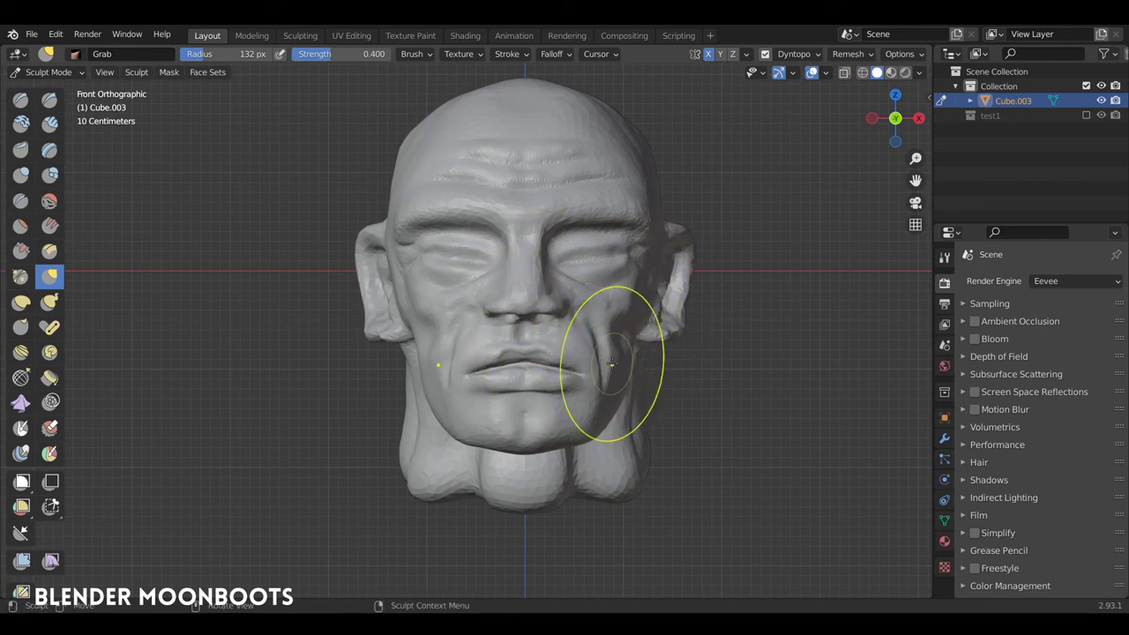
pyautogui.keyDown('shift'); pyautogui.moveTo(597, 327); pyautogui.dragTo(559, 347, button='middle'); pyautogui.keyUp('shift')
pyautogui.scroll(3, 596, 326)
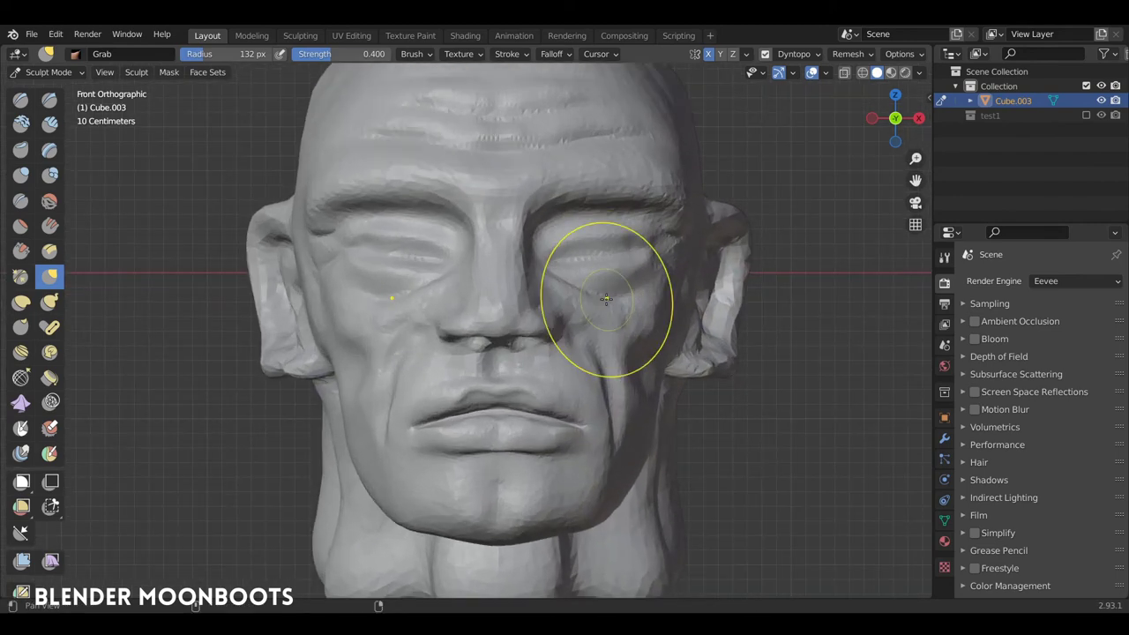
# - Set the Draw brush radius to 46 px and zoom in close under the nose and mouth
pyautogui.press('x')
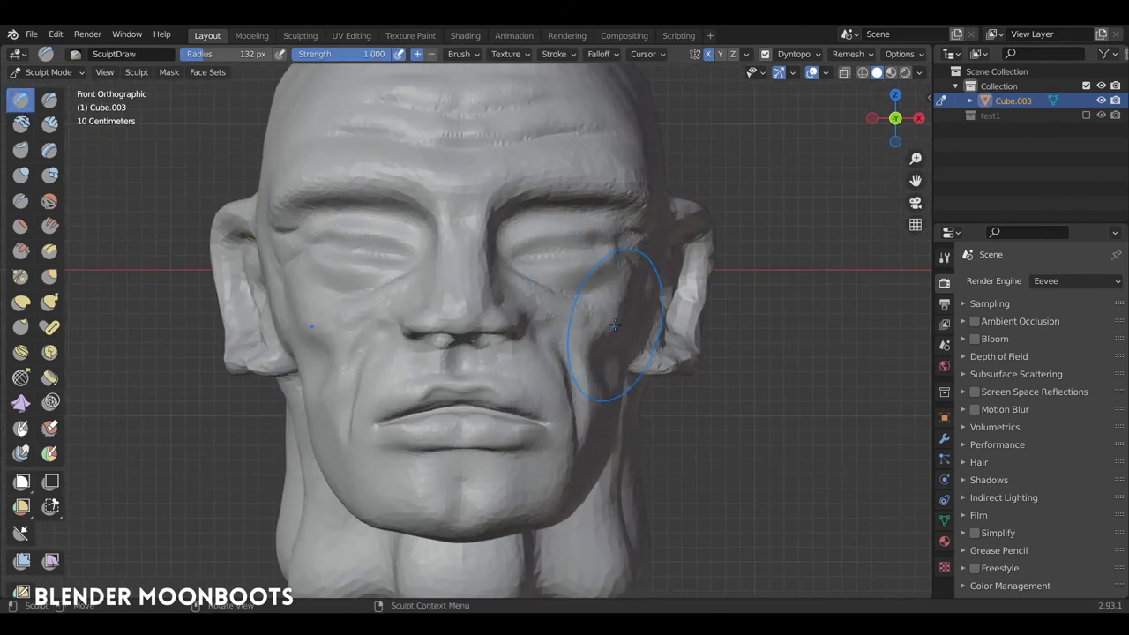
pyautogui.press('f')
pyautogui.click(598, 348)
pyautogui.scroll(-2, 598, 349)
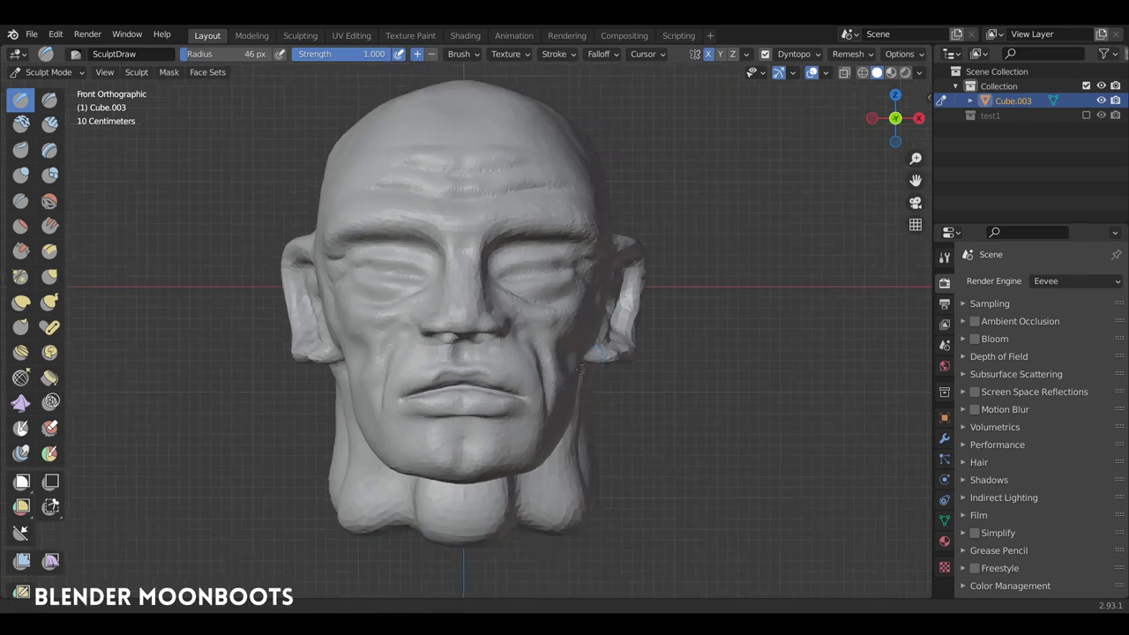
pyautogui.moveTo(581, 367)
pyautogui.mouseDown(button='middle')
pyautogui.moveTo(436, 373)
pyautogui.moveTo(629, 336)
pyautogui.moveTo(588, 365)
pyautogui.moveTo(615, 328)
pyautogui.moveTo(727, 336)
pyautogui.moveTo(573, 429)
pyautogui.moveTo(542, 394)
pyautogui.moveTo(525, 335)
pyautogui.mouseUp(button='middle')
pyautogui.scroll(2, 573, 429)
pyautogui.scroll(3, 513, 260)
pyautogui.scroll(2, 513, 260)
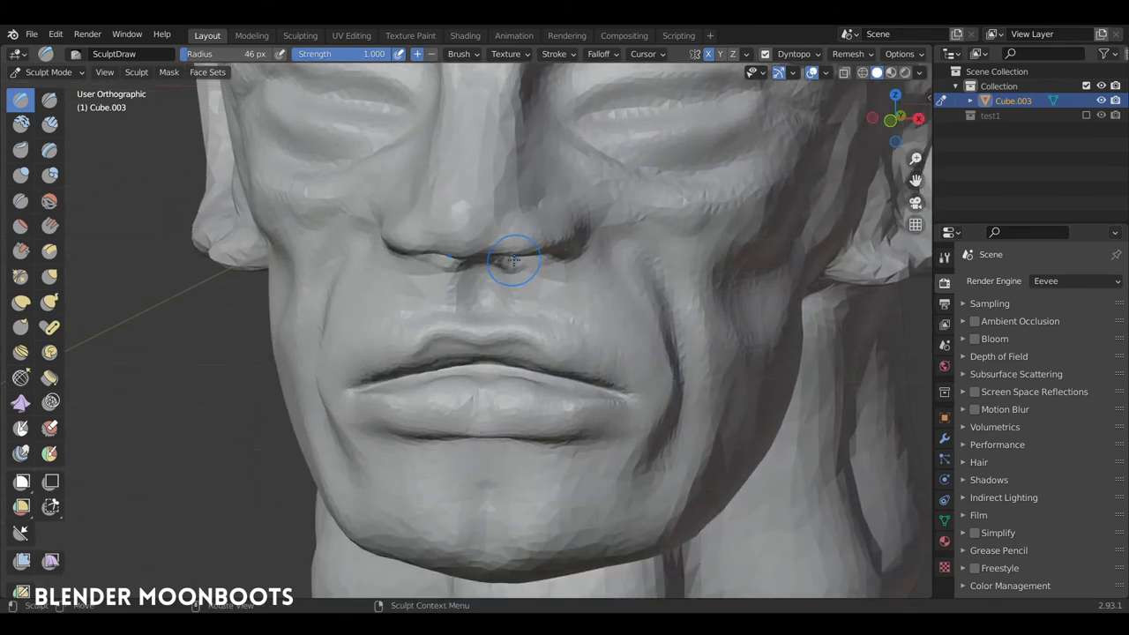
pyautogui.moveTo(513, 260); pyautogui.dragTo(466, 335, button='middle')
# - Build up the lips with Clay Strips, checking them from front, three-quarter and side angles
pyautogui.click(49, 100)
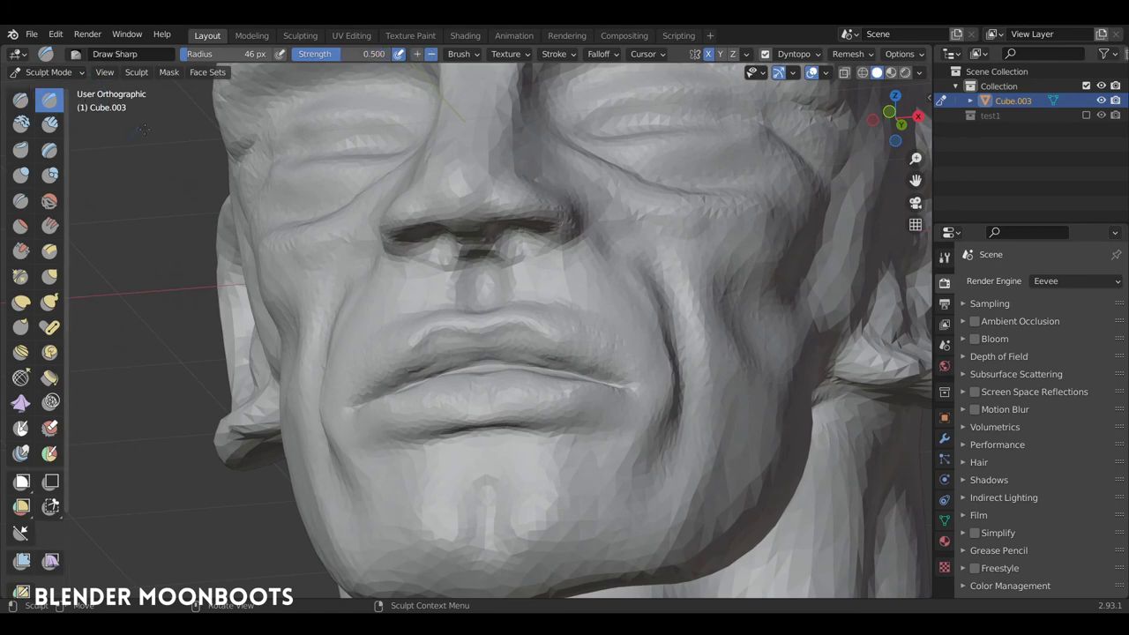
pyautogui.press('c')
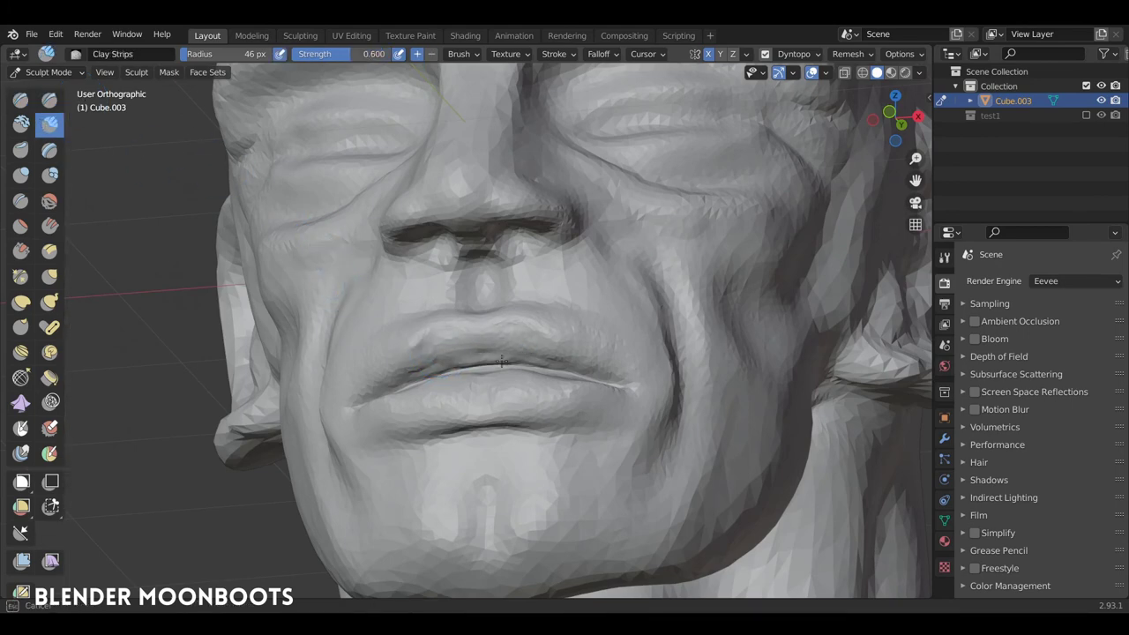
pyautogui.moveTo(514, 355); pyautogui.dragTo(546, 377, button='middle')
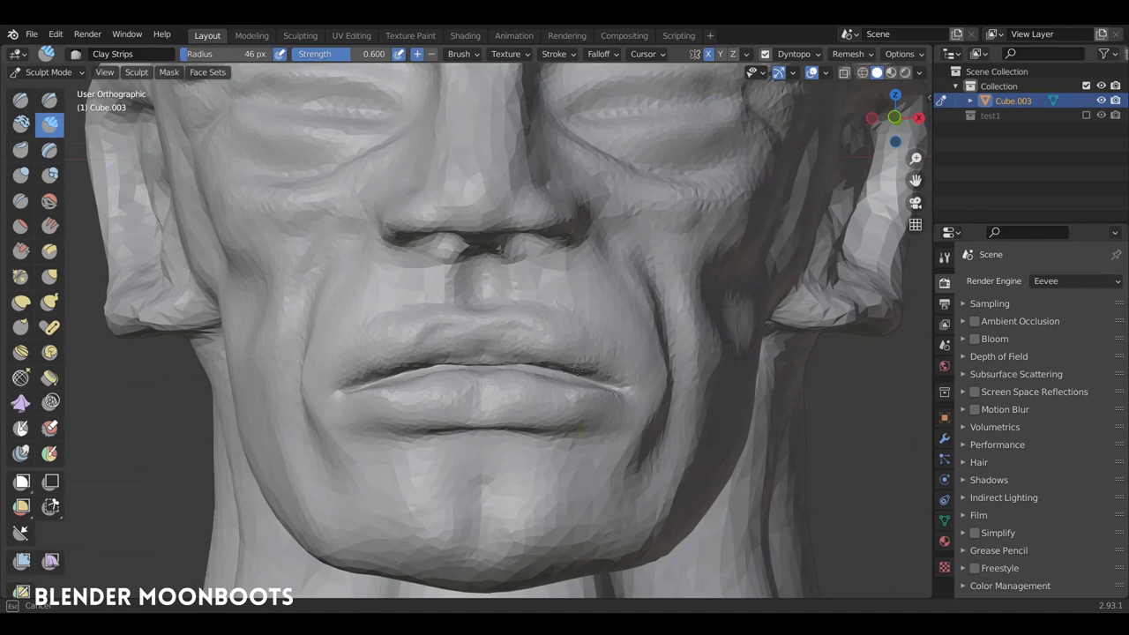
pyautogui.moveTo(574, 370); pyautogui.dragTo(482, 365, button='middle')
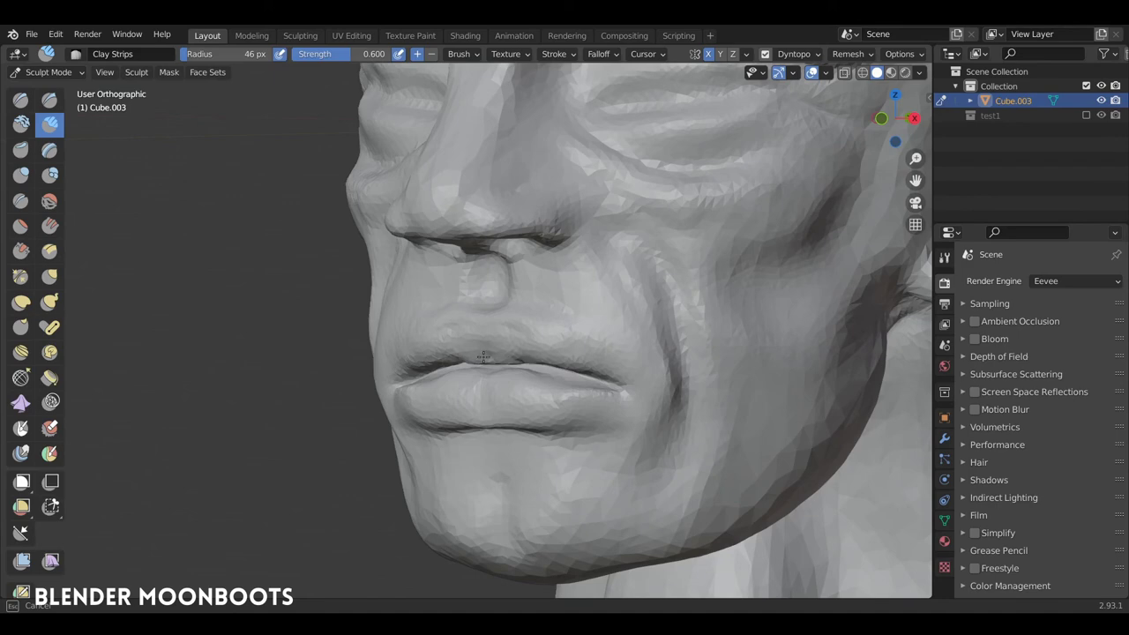
pyautogui.moveTo(579, 372); pyautogui.dragTo(597, 327, button='middle')
pyautogui.scroll(2, 588, 312)
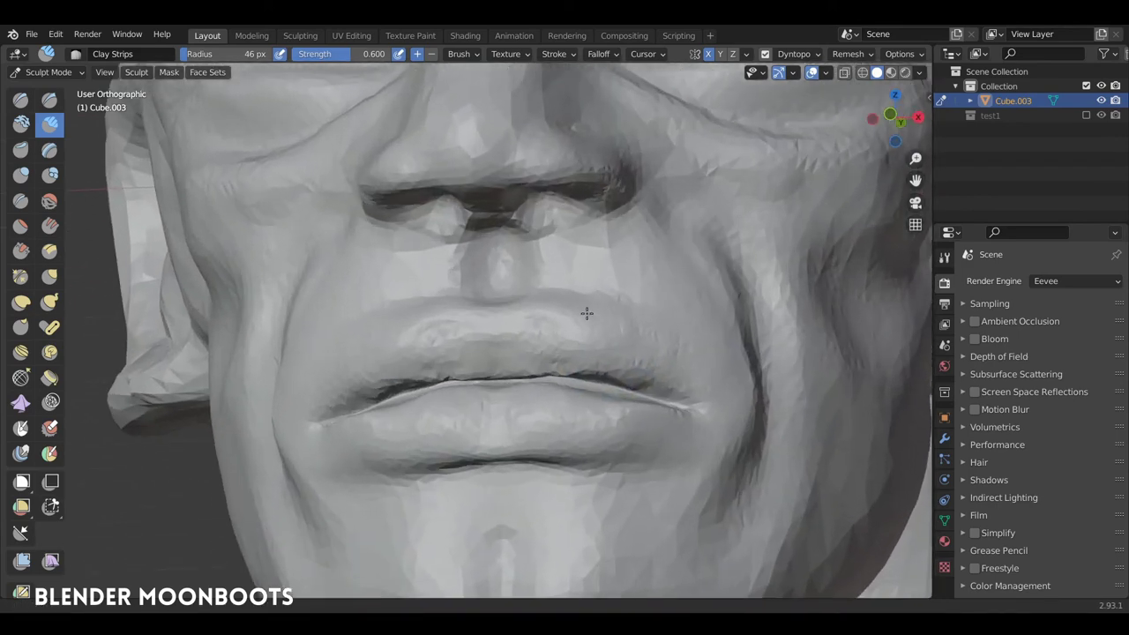
pyautogui.scroll(2, 521, 330)
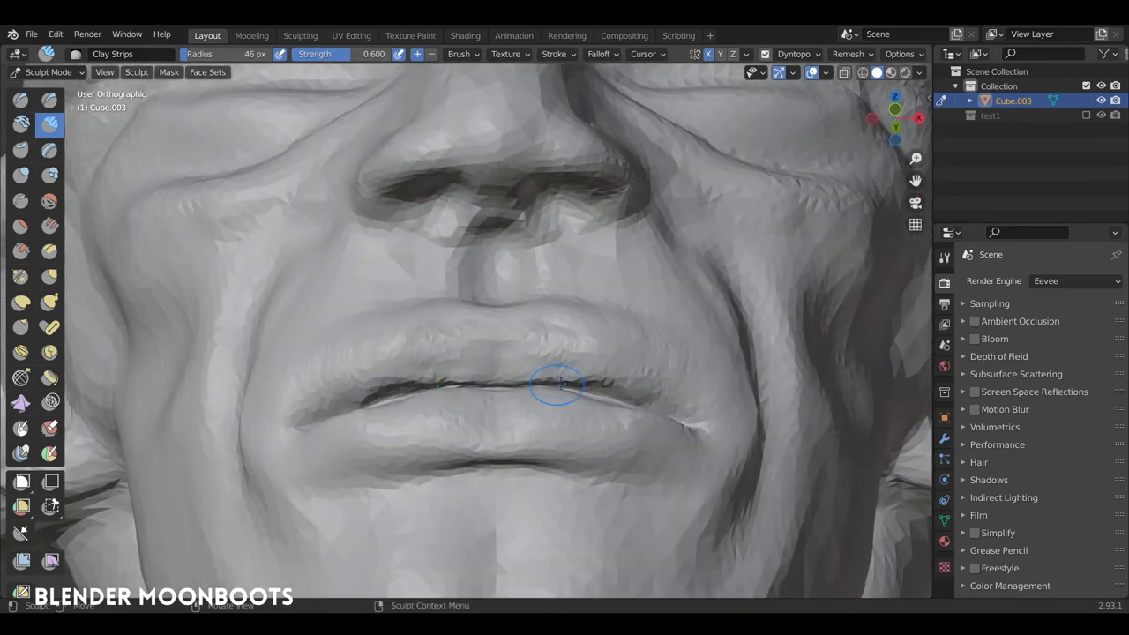
pyautogui.moveTo(559, 384); pyautogui.dragTo(551, 368, button='middle')
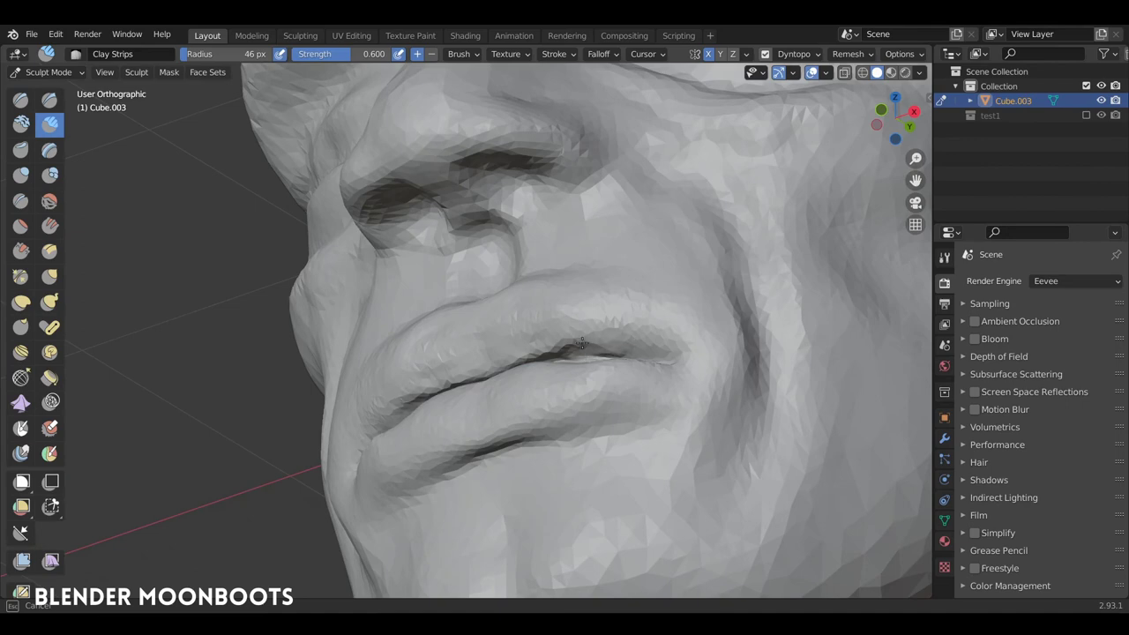
pyautogui.moveTo(619, 357); pyautogui.dragTo(602, 358, button='middle')
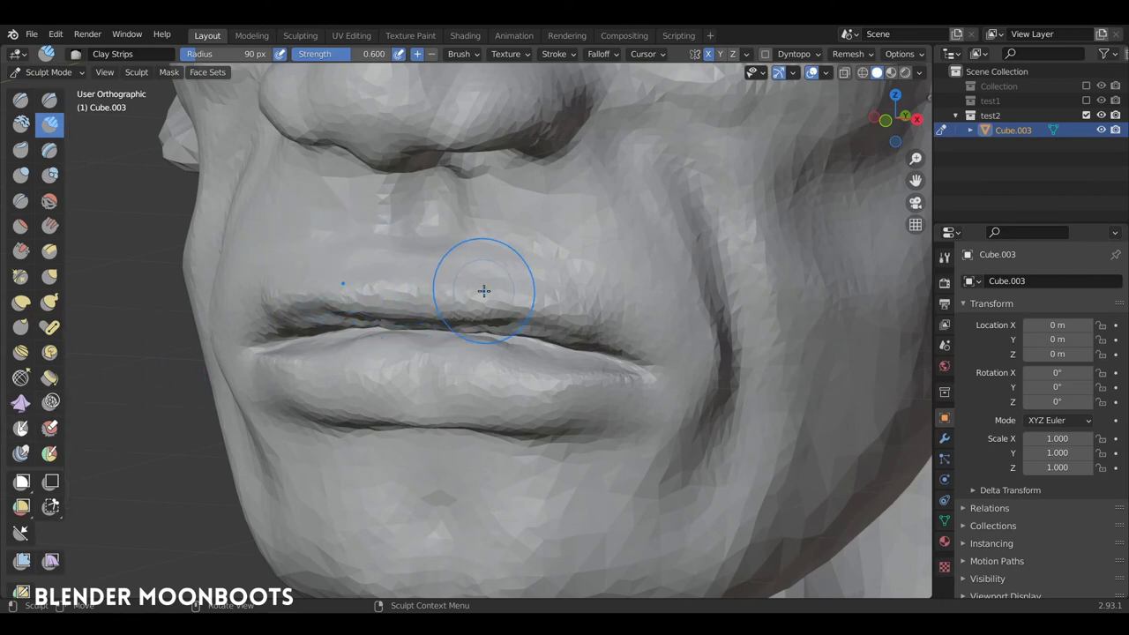
# - Mask the lower lip, then deepen the cheek fold and reshape the lip corners with Draw
pyautogui.press('m')
pyautogui.moveTo(329, 350)
pyautogui.mouseDown()
pyautogui.moveTo(498, 388)
pyautogui.moveTo(432, 391)
pyautogui.mouseUp()
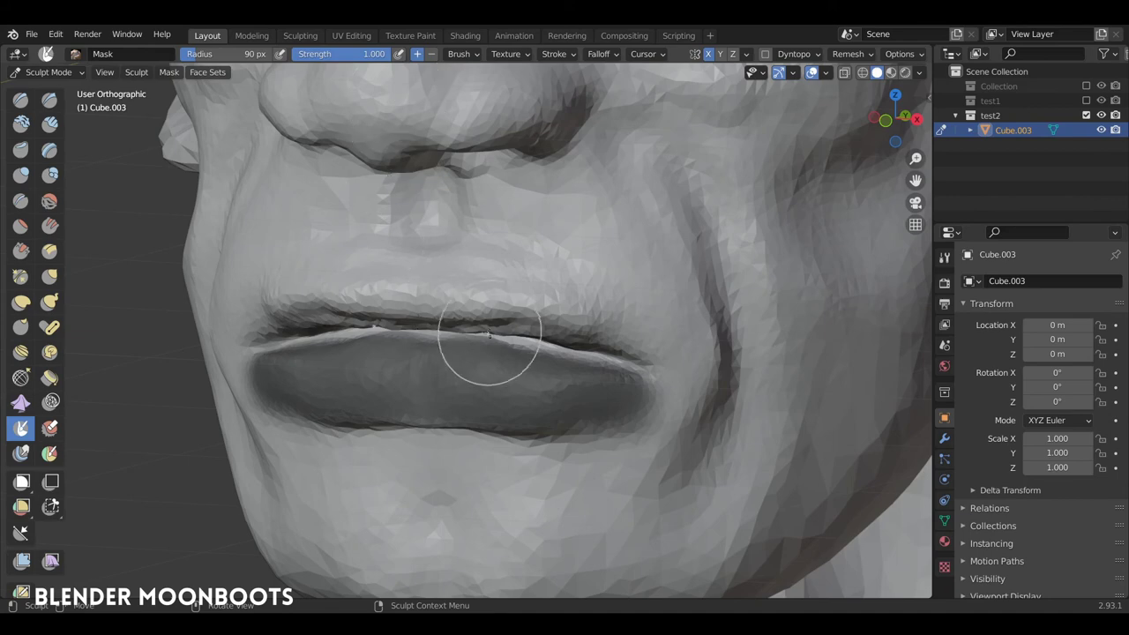
pyautogui.click(21, 100)
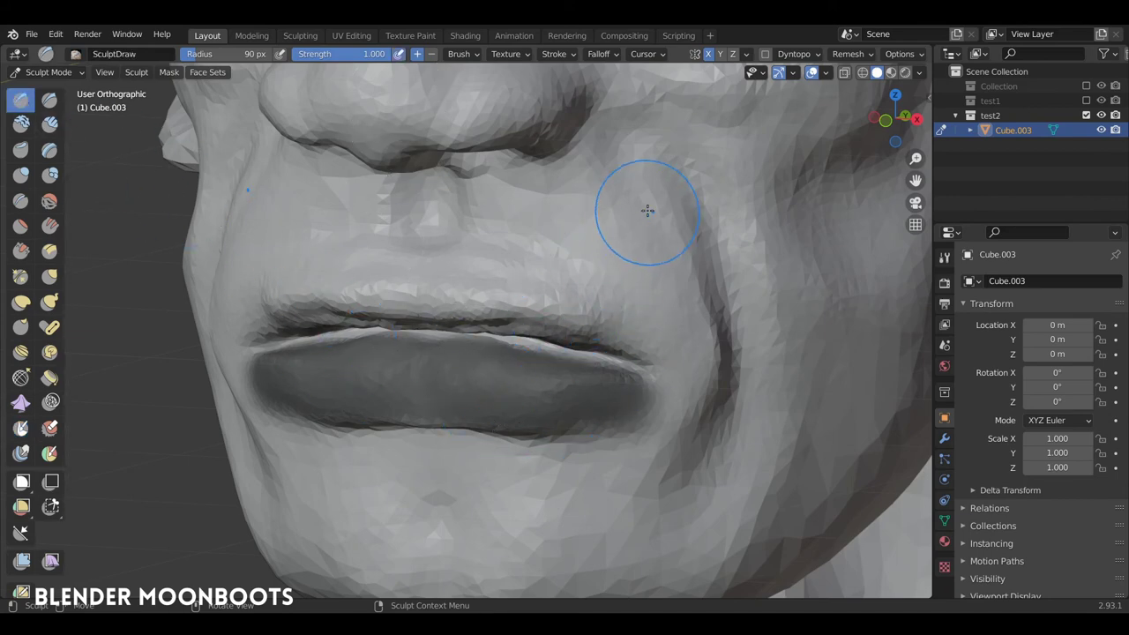
pyautogui.moveTo(647, 210)
pyautogui.mouseDown()
pyautogui.moveTo(531, 448)
pyautogui.moveTo(532, 353)
pyautogui.moveTo(541, 373)
pyautogui.mouseUp()
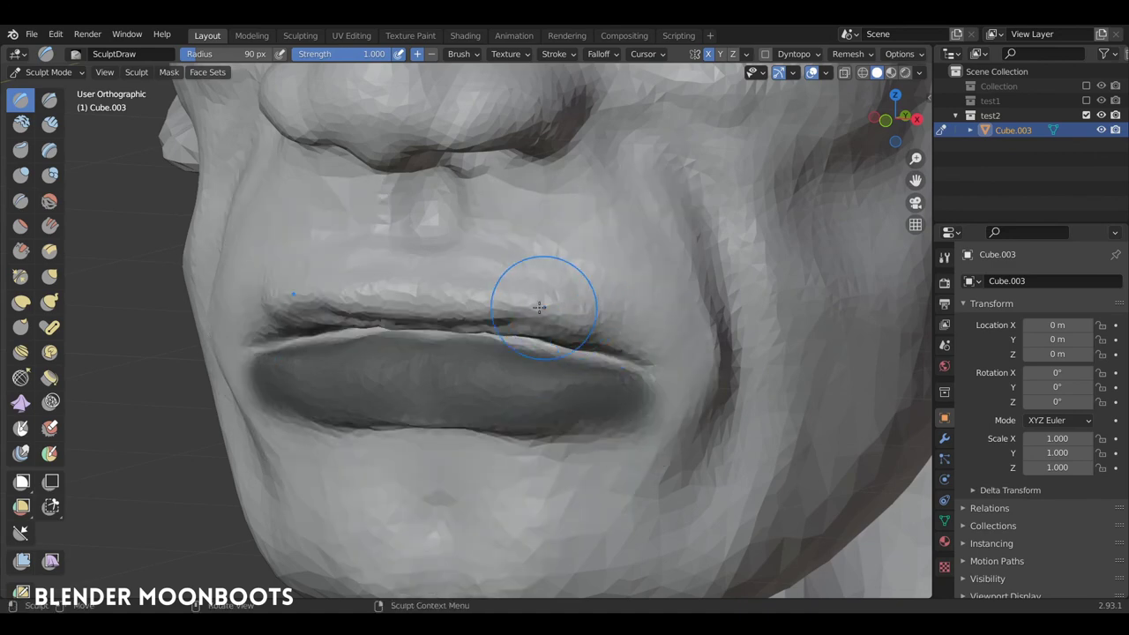
# - Invert the mask so only the lower lip is free, round it out, then clear the mask
pyautogui.click(21, 428)
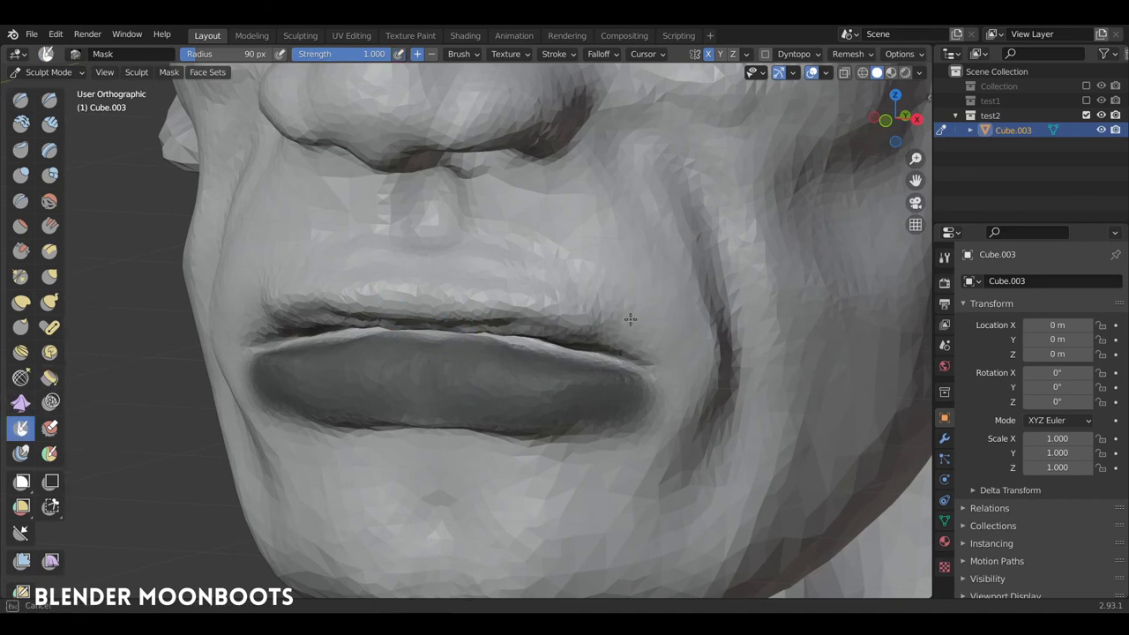
pyautogui.hotkey('ctrl', 'i')
pyautogui.hotkey('ctrl', 'i')
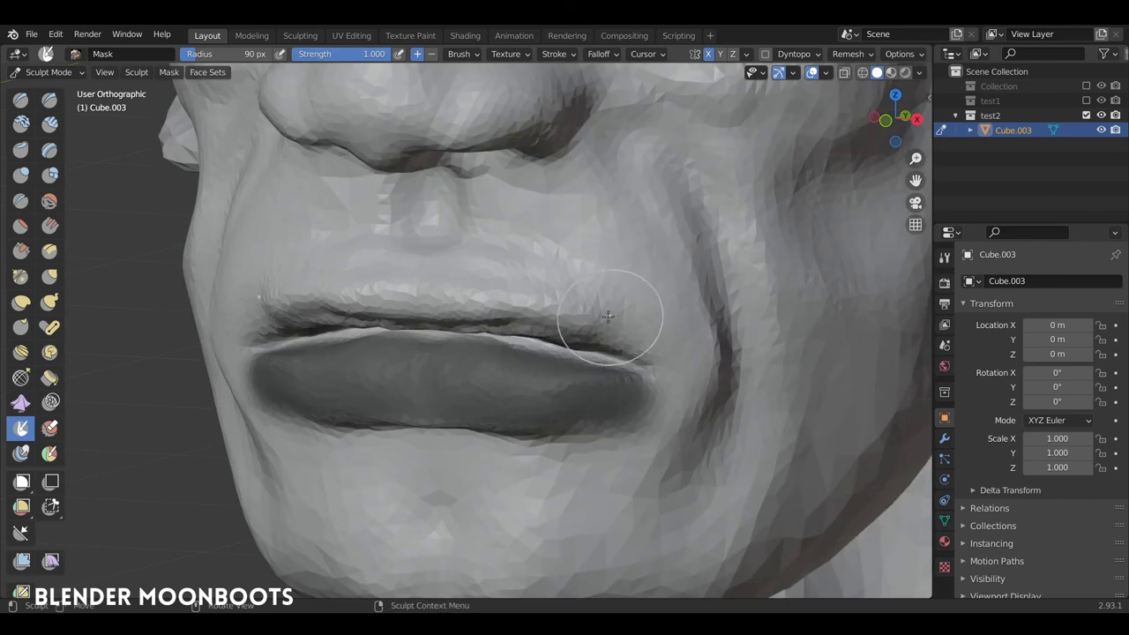
pyautogui.keyDown('shift'); pyautogui.moveTo(411, 433); pyautogui.dragTo(550, 392); pyautogui.keyUp('shift')
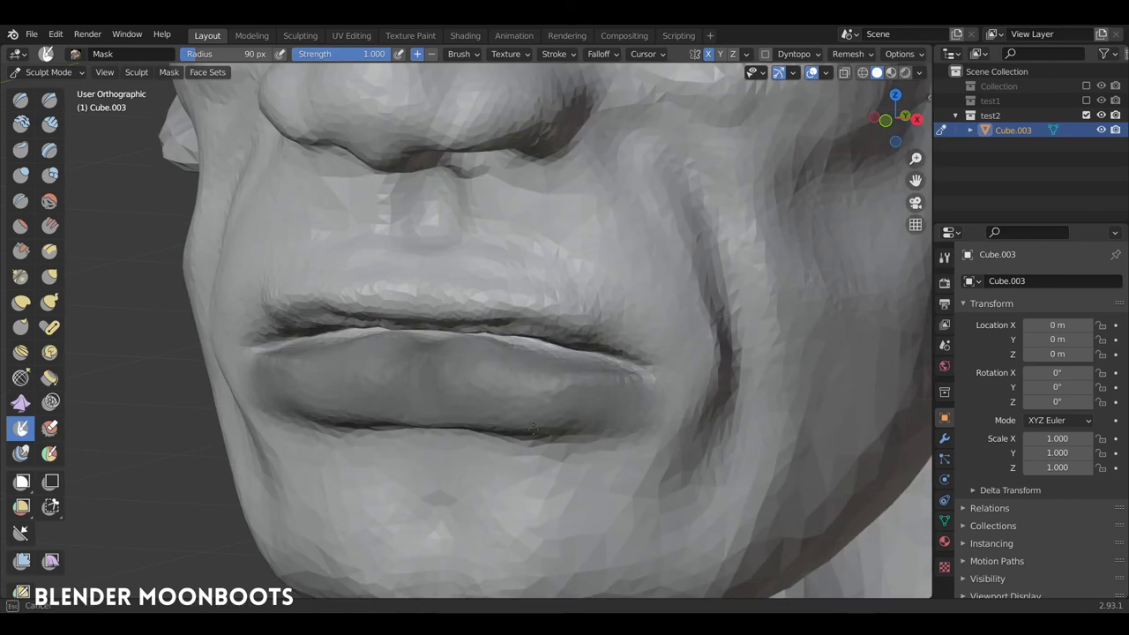
pyautogui.hotkey('ctrl', 'z')
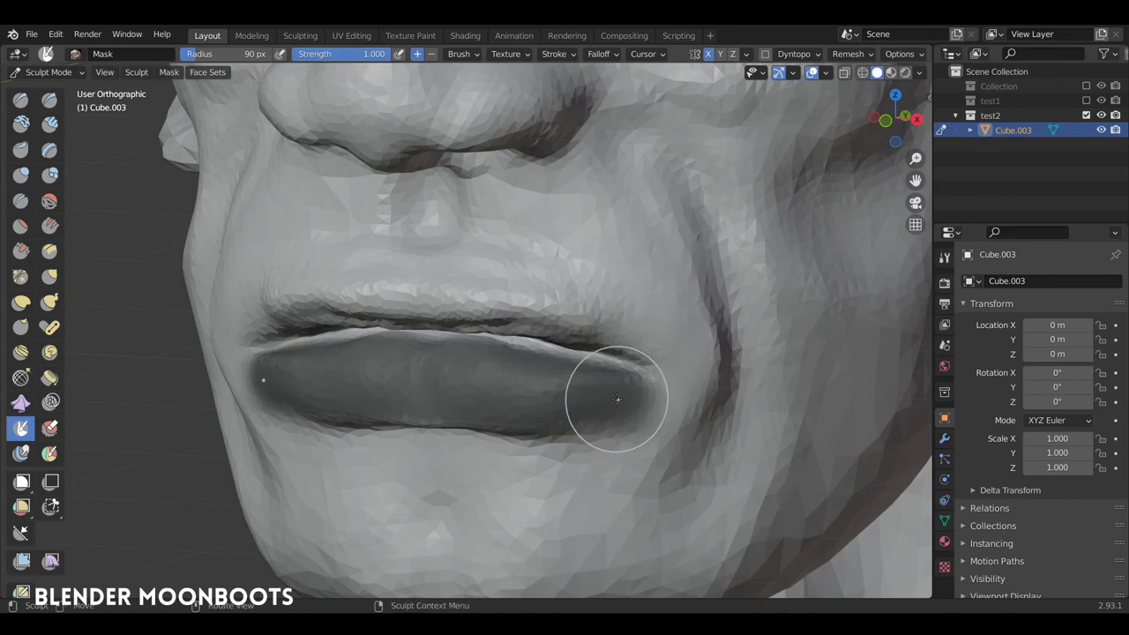
pyautogui.hotkey('alt', 'm')
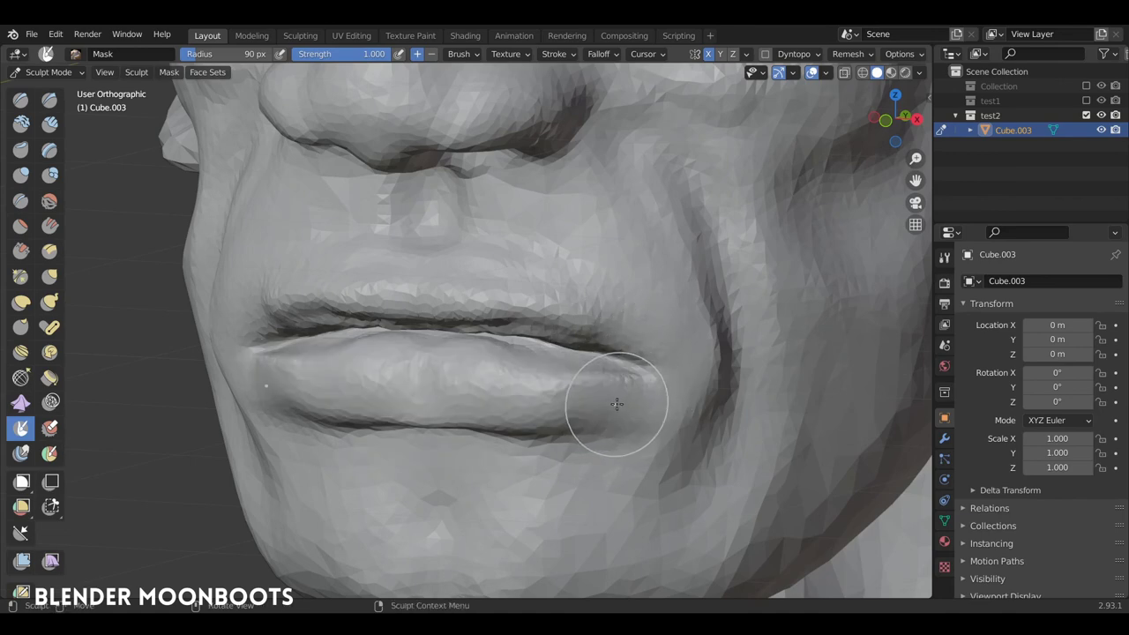
pyautogui.moveTo(612, 341); pyautogui.dragTo(618, 294, button='middle')
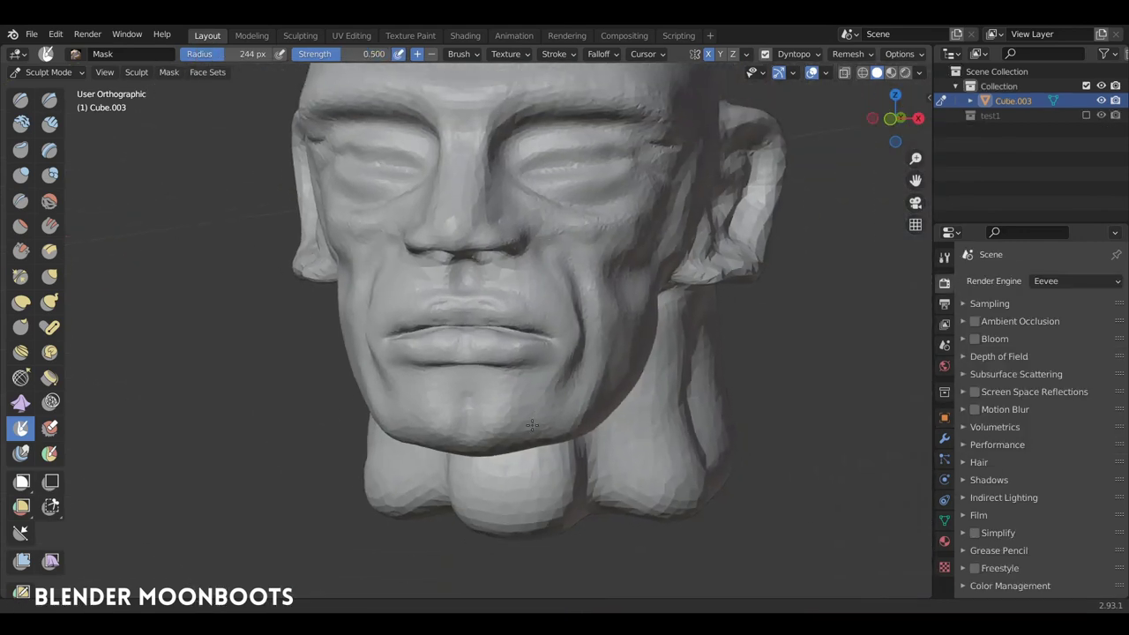
# - In front orthographic view, use Grab to pull the upper-right forehead subtly outward
pyautogui.moveTo(557, 353); pyautogui.dragTo(588, 330, button='middle')
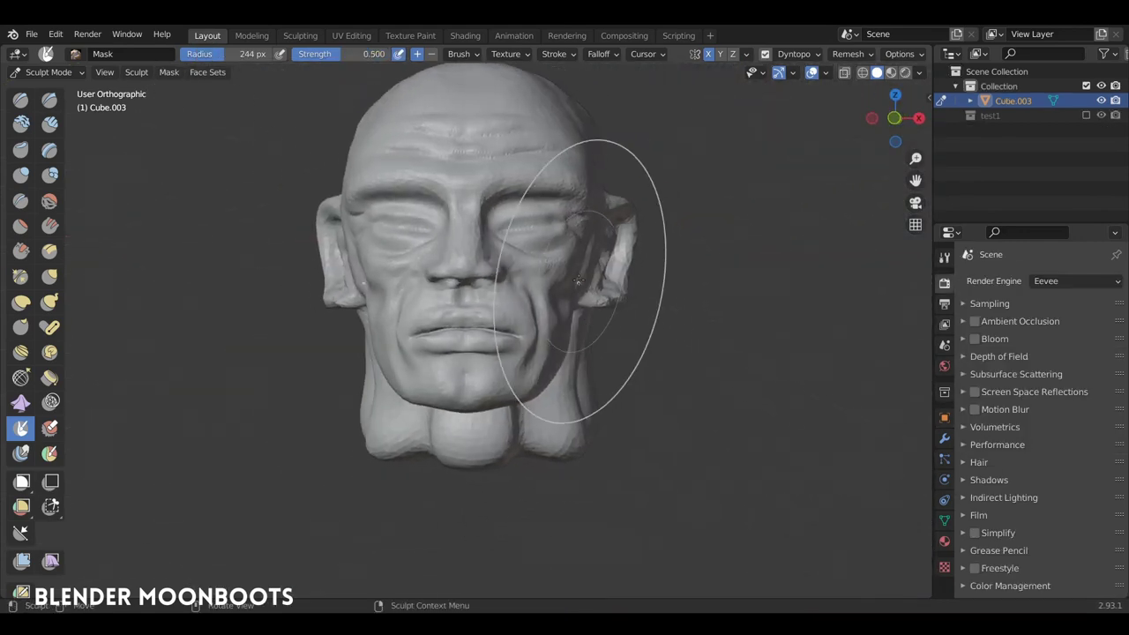
pyautogui.press('KP_1')
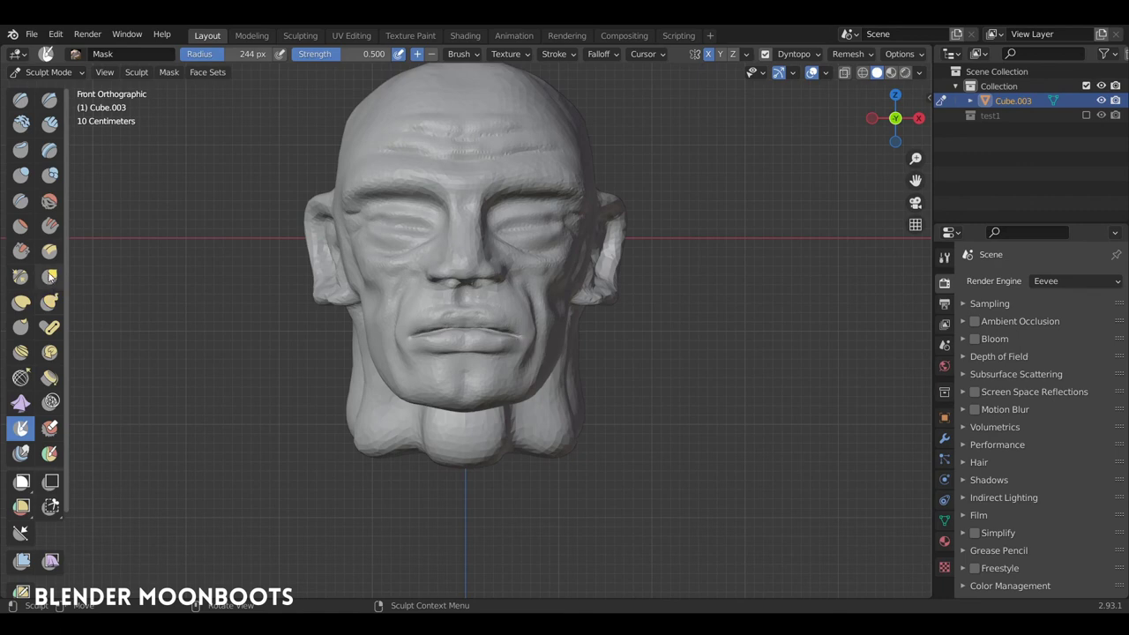
pyautogui.click(50, 276)
pyautogui.keyDown('shift'); pyautogui.moveTo(579, 189); pyautogui.dragTo(579, 235, button='middle'); pyautogui.keyUp('shift')
pyautogui.moveTo(567, 230); pyautogui.dragTo(554, 183)
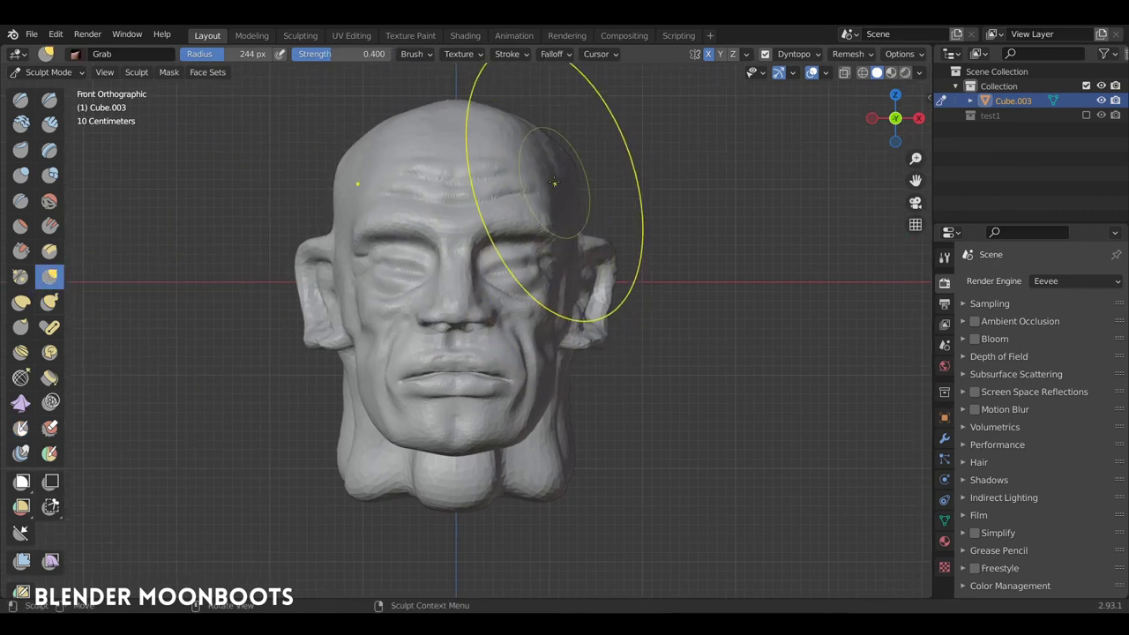
pyautogui.hotkey('ctrl', 'z')
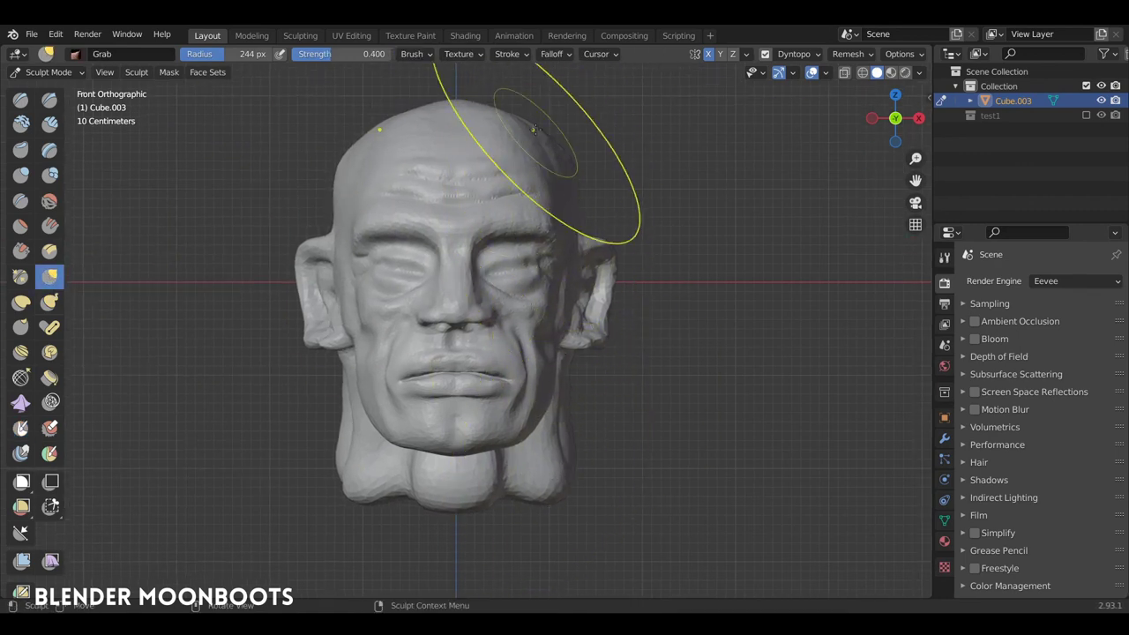
pyautogui.moveTo(533, 130); pyautogui.dragTo(558, 138)
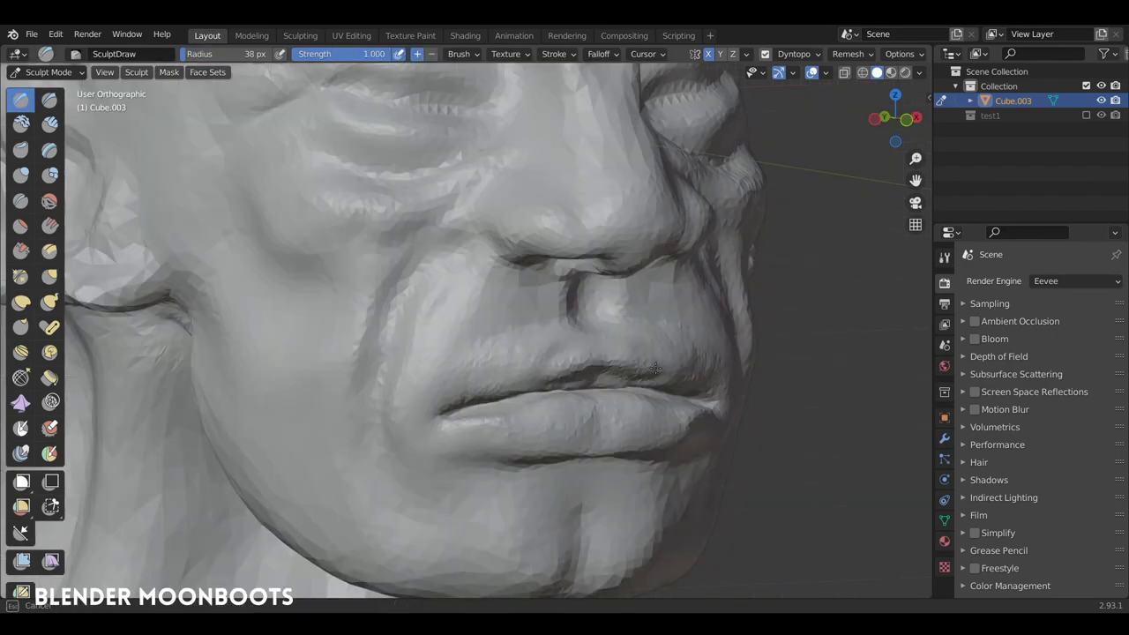
# - Refine the upper lip line with the Draw brush
pyautogui.moveTo(618, 368); pyautogui.dragTo(497, 374)
pyautogui.scroll(-3, 614, 340)
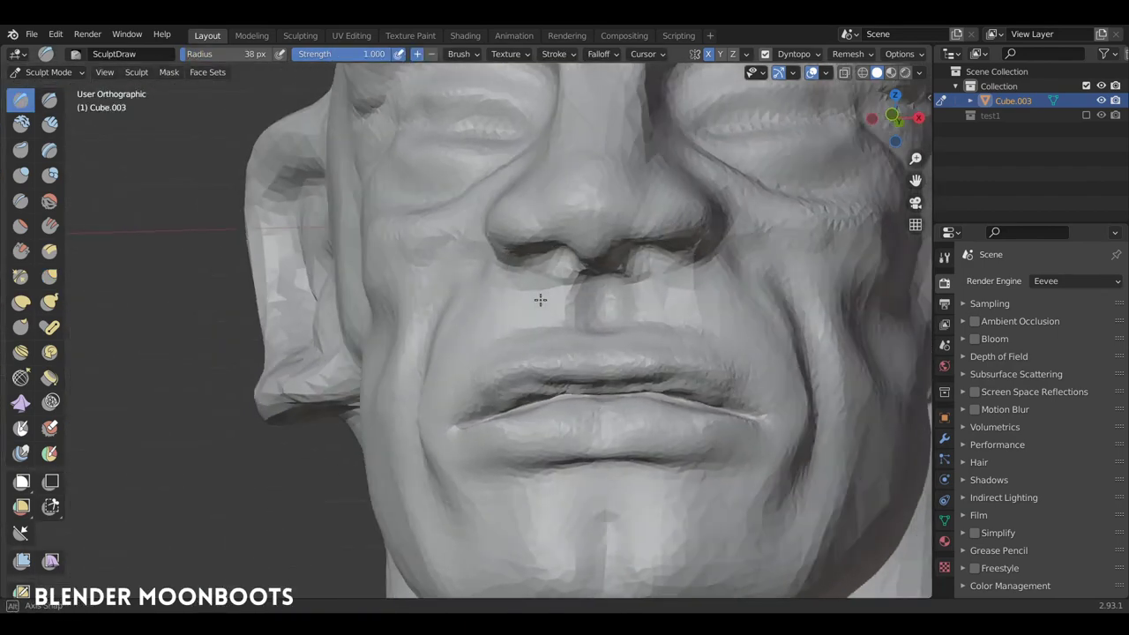
pyautogui.moveTo(539, 297)
pyautogui.mouseDown(button='middle')
pyautogui.moveTo(629, 352)
pyautogui.moveTo(486, 349)
pyautogui.moveTo(51, 273)
pyautogui.mouseUp(button='middle')
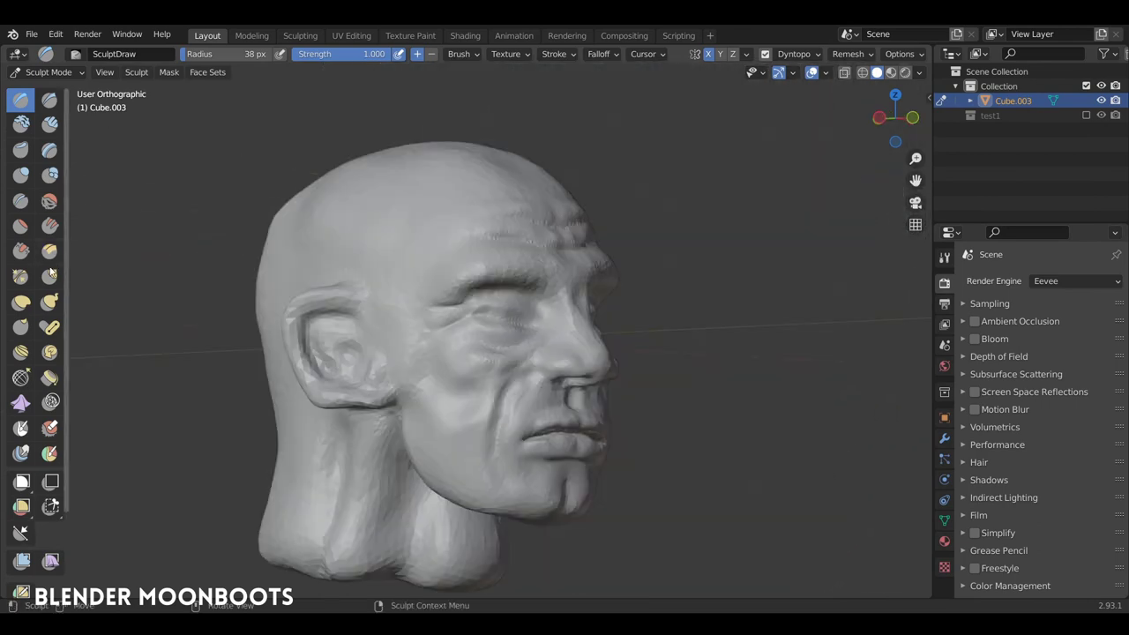
# - With an enlarged Snake Hook brush, pull mirrored tall curved horns from both sides of the head
pyautogui.click(49, 277)
pyautogui.press('f')
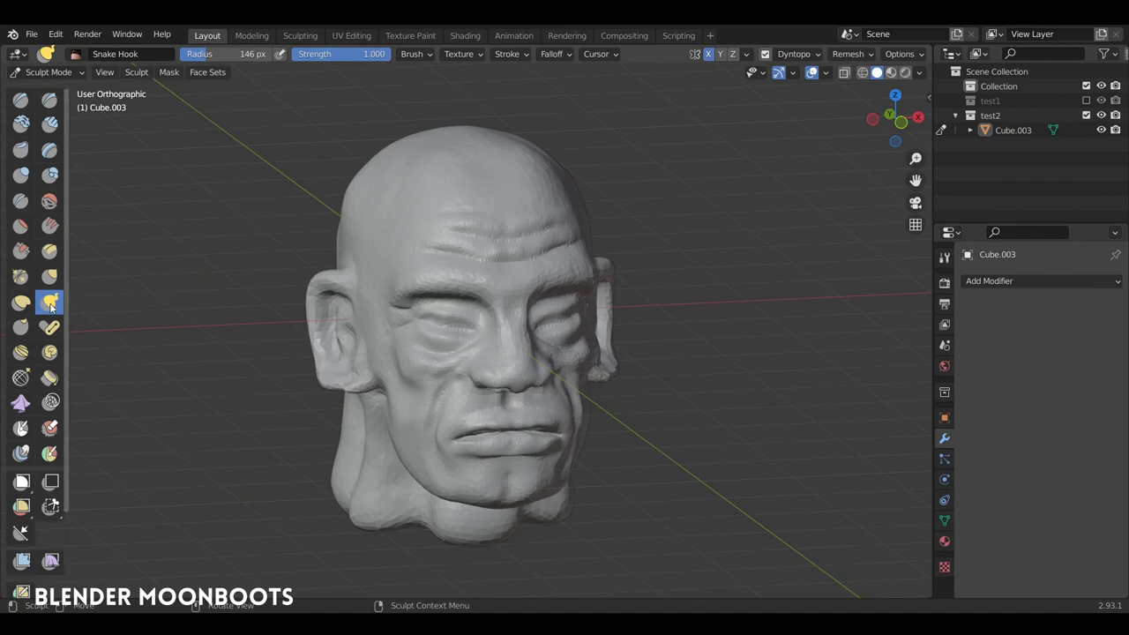
pyautogui.moveTo(535, 214); pyautogui.dragTo(569, 226, button='middle')
pyautogui.moveTo(569, 226)
pyautogui.mouseDown()
pyautogui.moveTo(641, 179)
pyautogui.moveTo(629, 115)
pyautogui.mouseUp()
pyautogui.moveTo(635, 171)
pyautogui.mouseDown(button='middle')
pyautogui.moveTo(590, 206)
pyautogui.moveTo(353, 222)
pyautogui.mouseUp(button='middle')
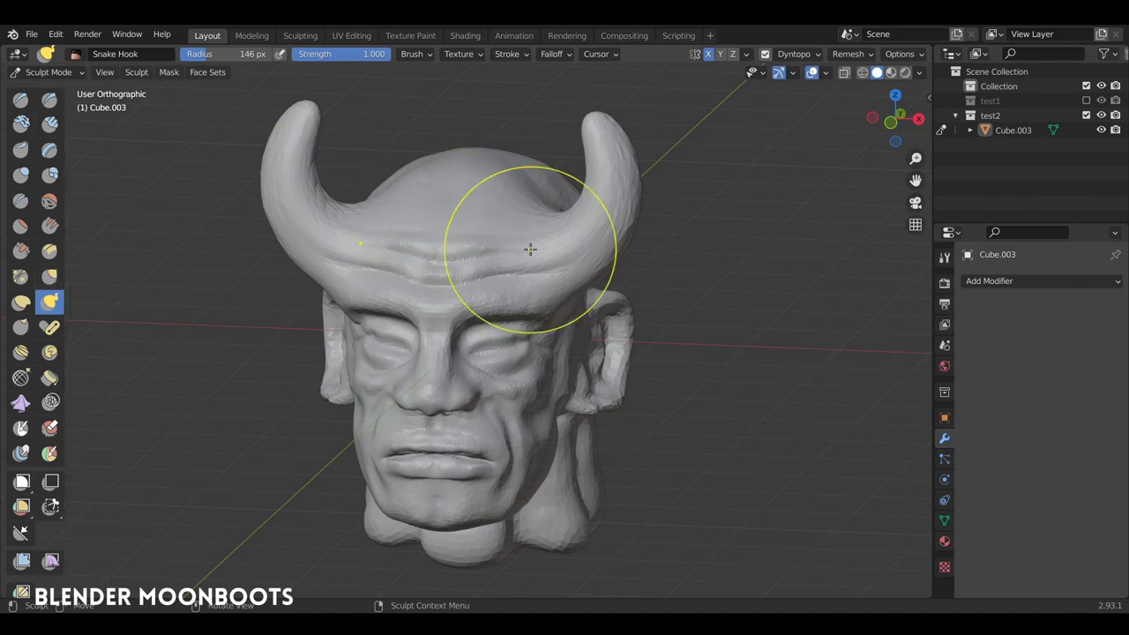
pyautogui.moveTo(605, 171)
pyautogui.mouseDown(button='middle')
pyautogui.moveTo(564, 187)
pyautogui.moveTo(618, 193)
pyautogui.mouseUp(button='middle')
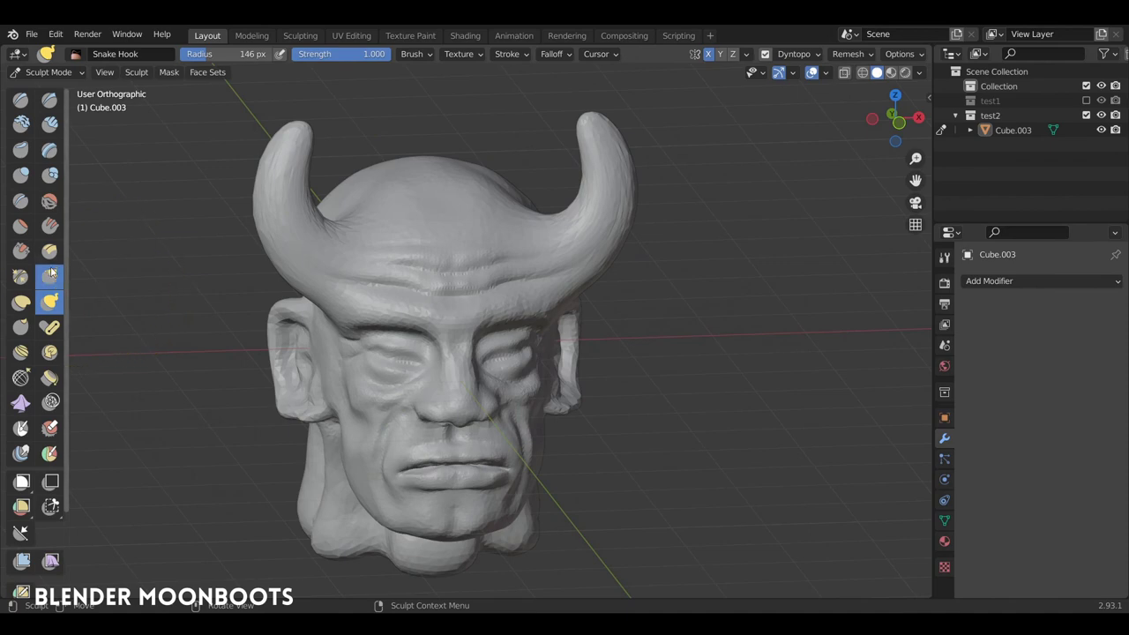
pyautogui.moveTo(229, 238)
pyautogui.mouseDown(button='middle')
pyautogui.moveTo(404, 220)
pyautogui.moveTo(591, 227)
pyautogui.mouseUp(button='middle')
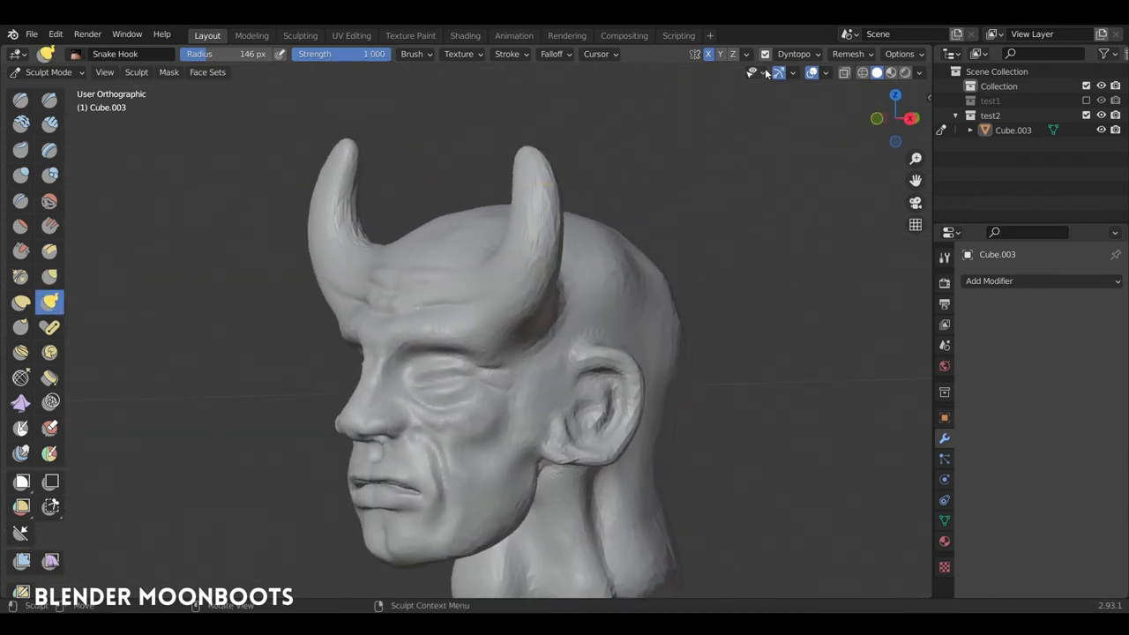
# - Pull a third horn out of the back of the head and inspect it from the side
pyautogui.moveTo(642, 210)
pyautogui.mouseDown()
pyautogui.moveTo(660, 218)
pyautogui.moveTo(676, 202)
pyautogui.moveTo(650, 139)
pyautogui.moveTo(613, 130)
pyautogui.mouseUp()
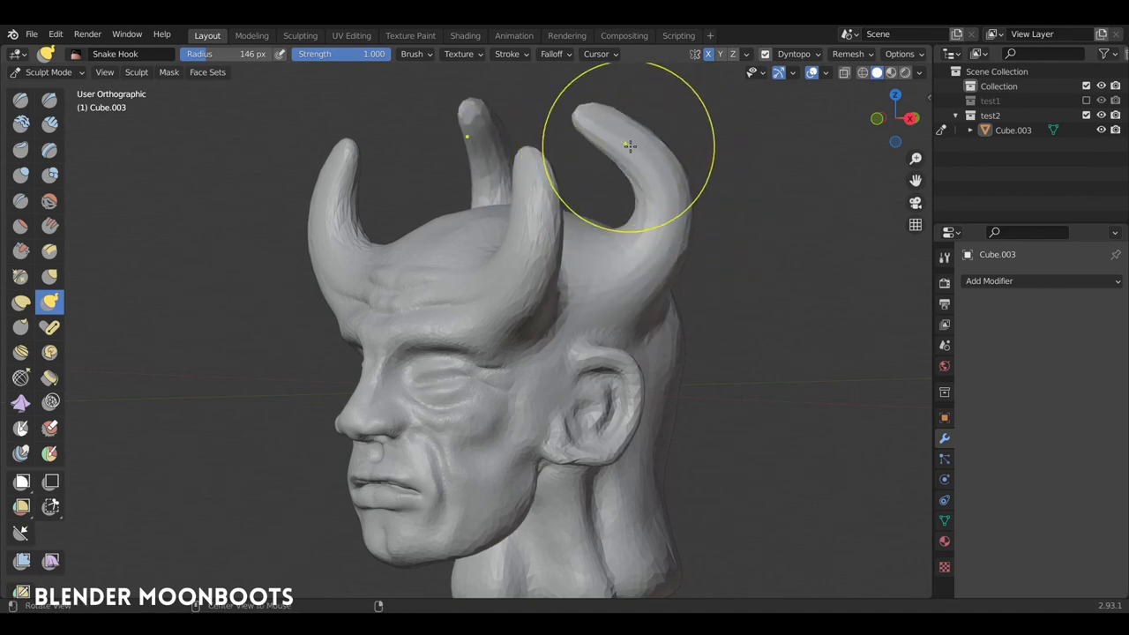
pyautogui.moveTo(629, 146)
pyautogui.mouseDown(button='middle')
pyautogui.moveTo(672, 170)
pyautogui.moveTo(753, 179)
pyautogui.mouseUp(button='middle')
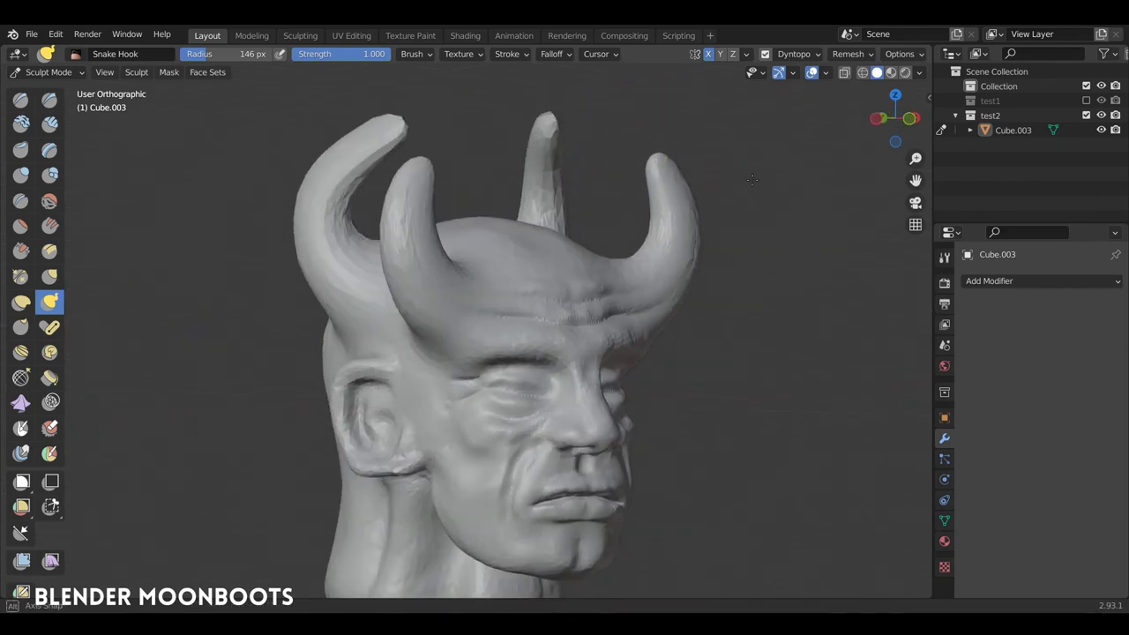
pyautogui.moveTo(676, 182); pyautogui.dragTo(723, 185, button='middle')
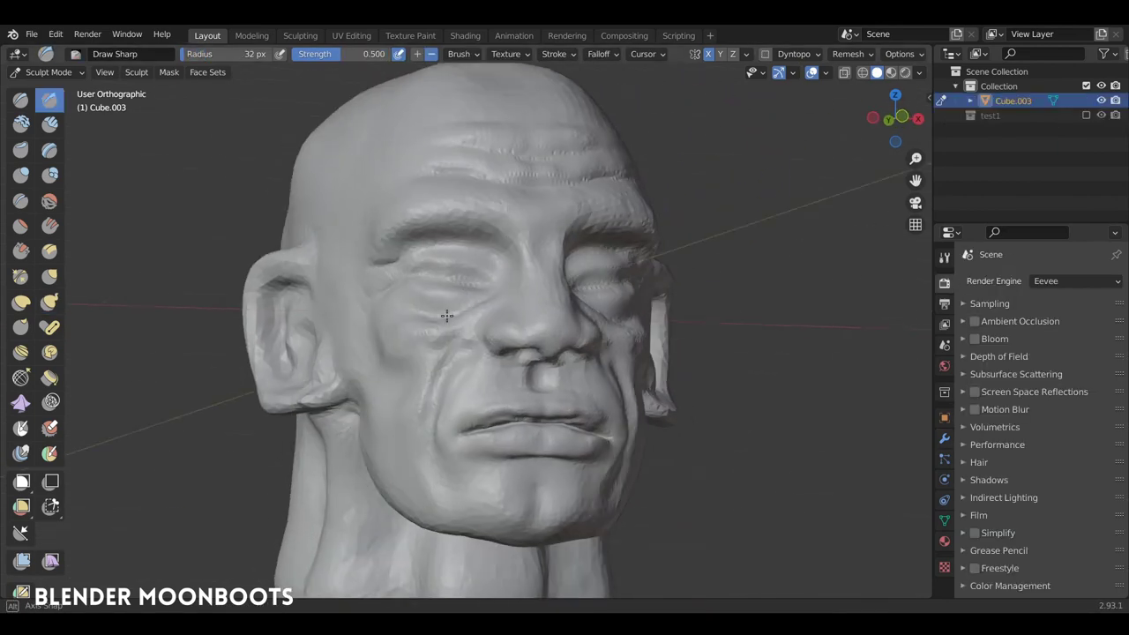
pyautogui.moveTo(447, 315); pyautogui.dragTo(455, 323, button='middle')
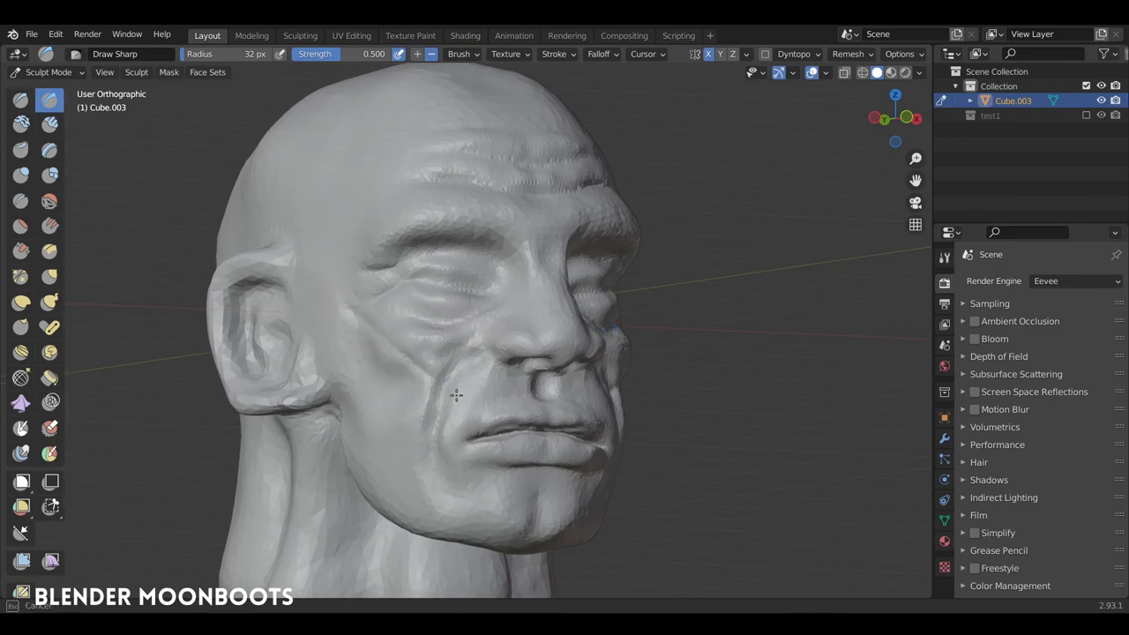
pyautogui.moveTo(314, 284)
pyautogui.mouseDown(button='middle')
pyautogui.moveTo(454, 379)
pyautogui.moveTo(527, 397)
pyautogui.mouseUp(button='middle')
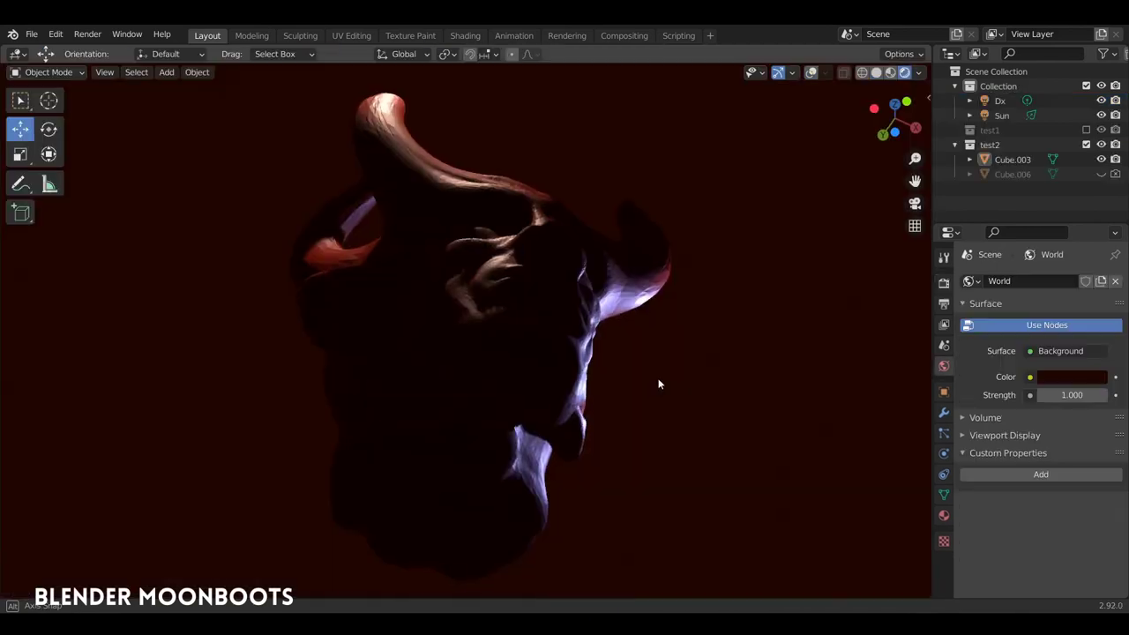